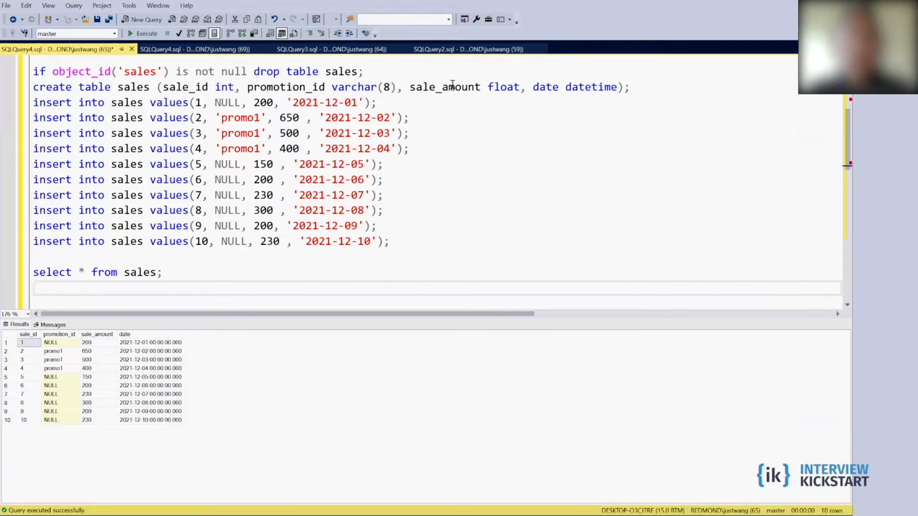
# Rerun 'select * from sales;' to list all ten rows, then return from the slides to the editor
pyautogui.doubleClick(158, 273)
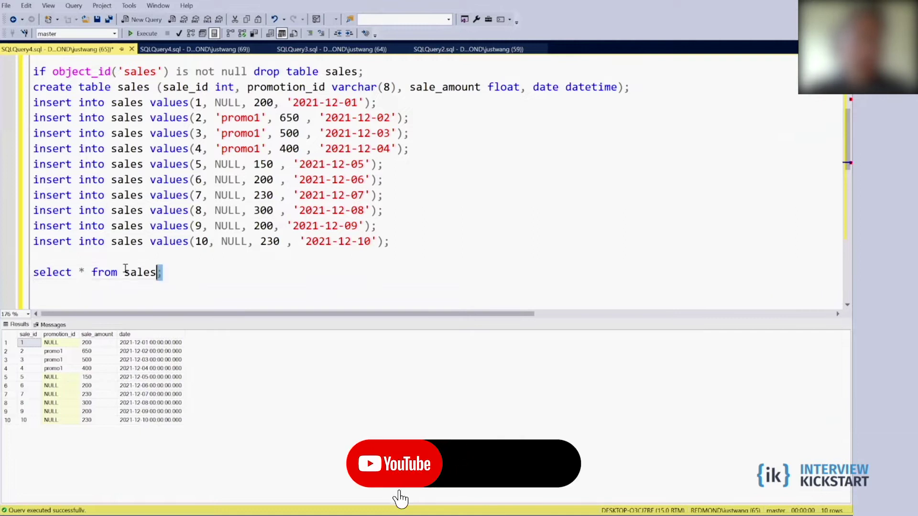
pyautogui.moveTo(162, 273); pyautogui.dragTo(33, 273)
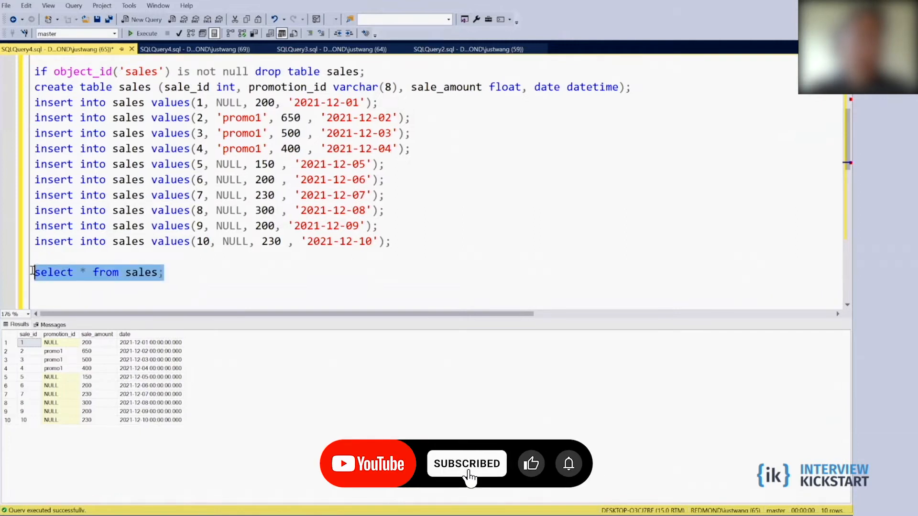
pyautogui.click(143, 34)
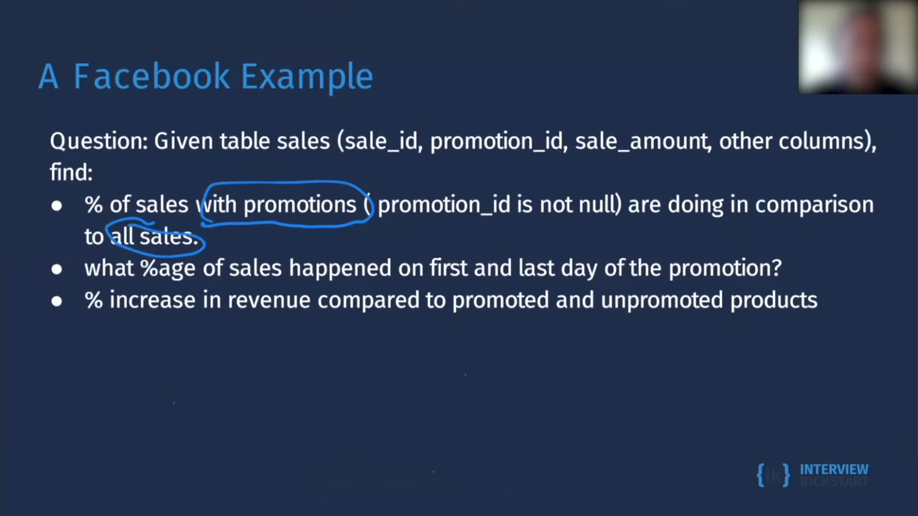
pyautogui.click(367, 492)
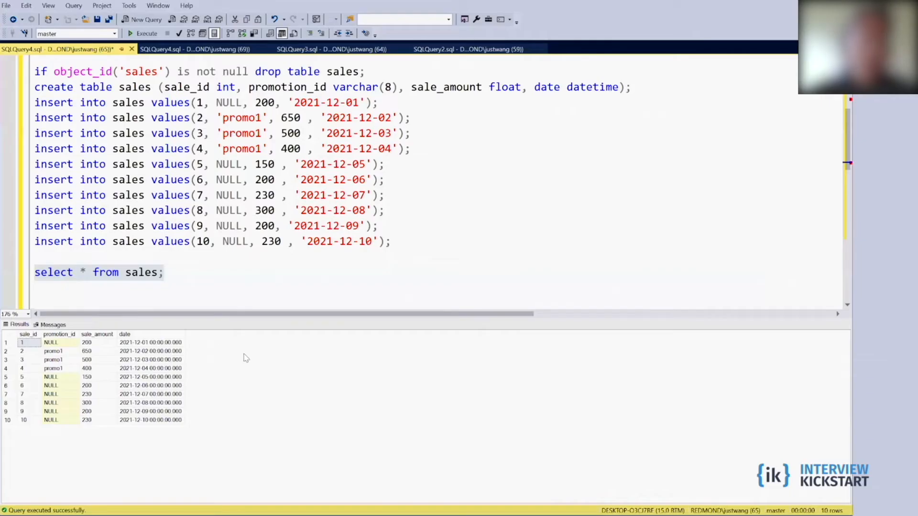
# Add 'select sum(sale_amount) from sales' and run it alone, returning 3060
pyautogui.click(201, 276)
pyautogui.press('Return')
pyautogui.press('Return')
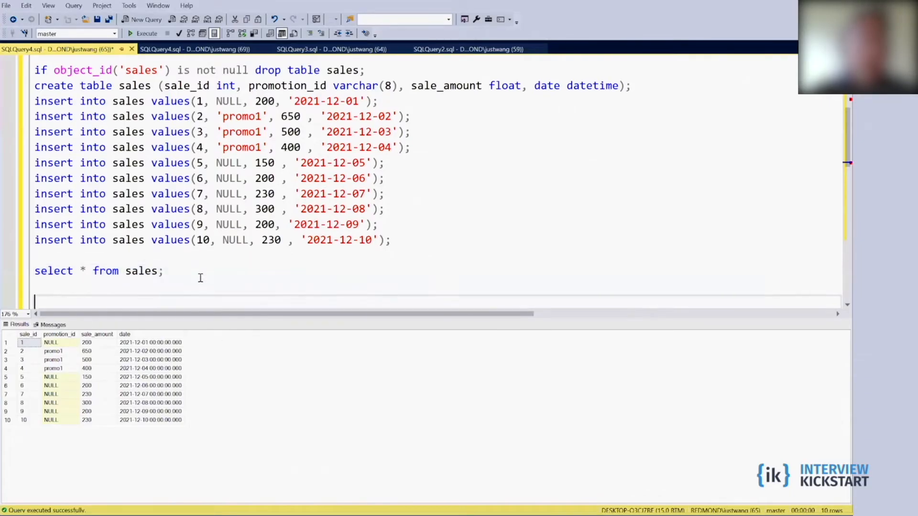
pyautogui.write('selec')
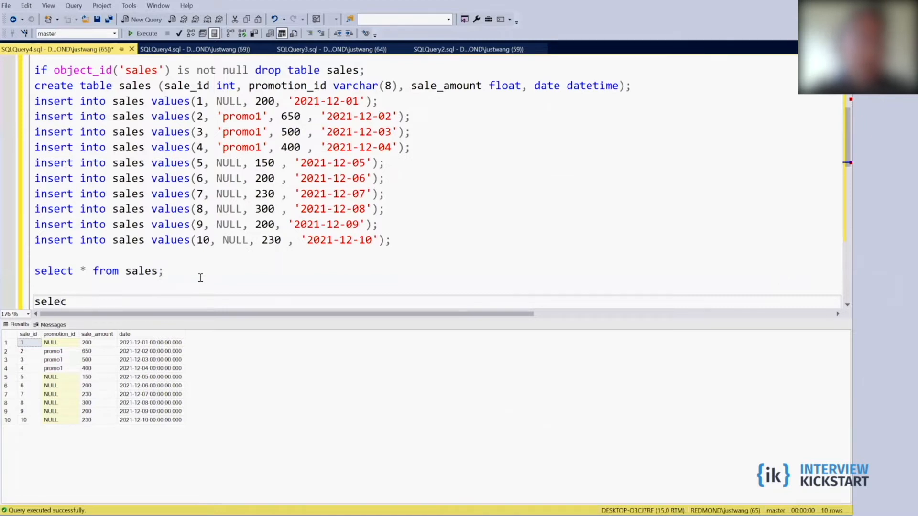
pyautogui.write('t sum(')
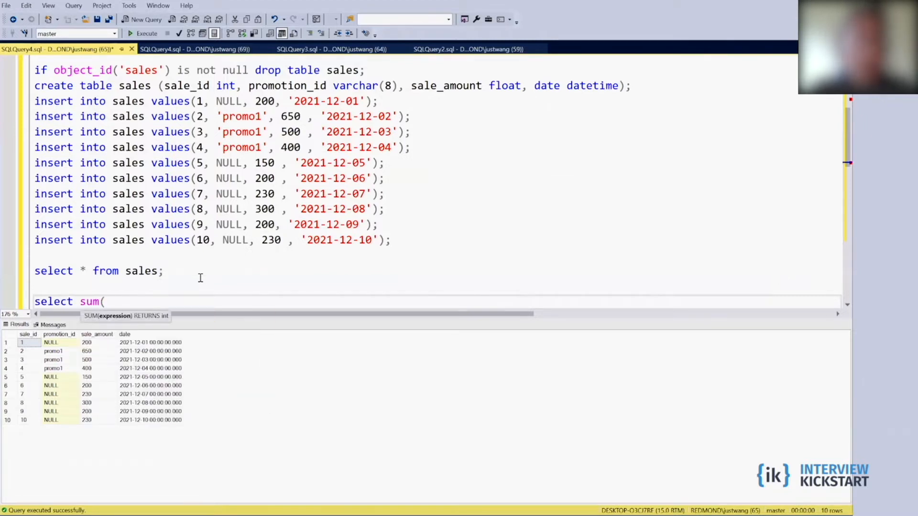
pyautogui.write('sale_am')
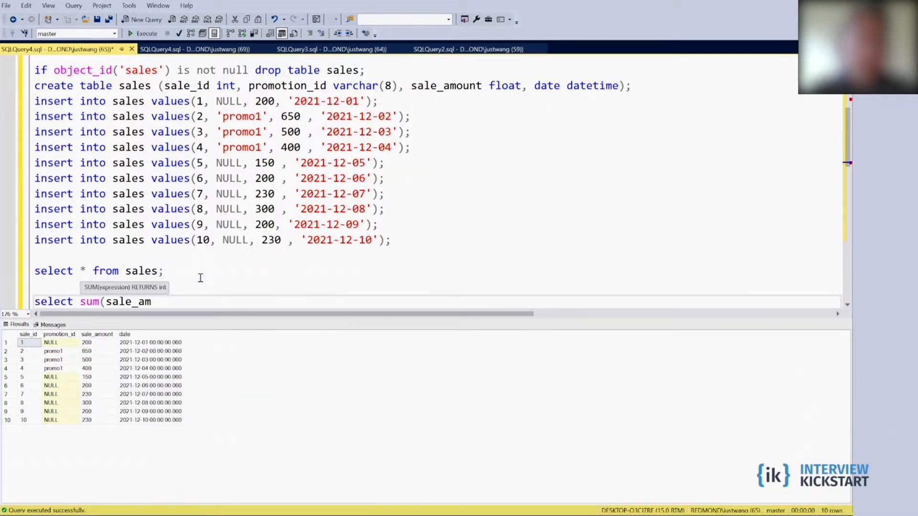
pyautogui.write('ount)')
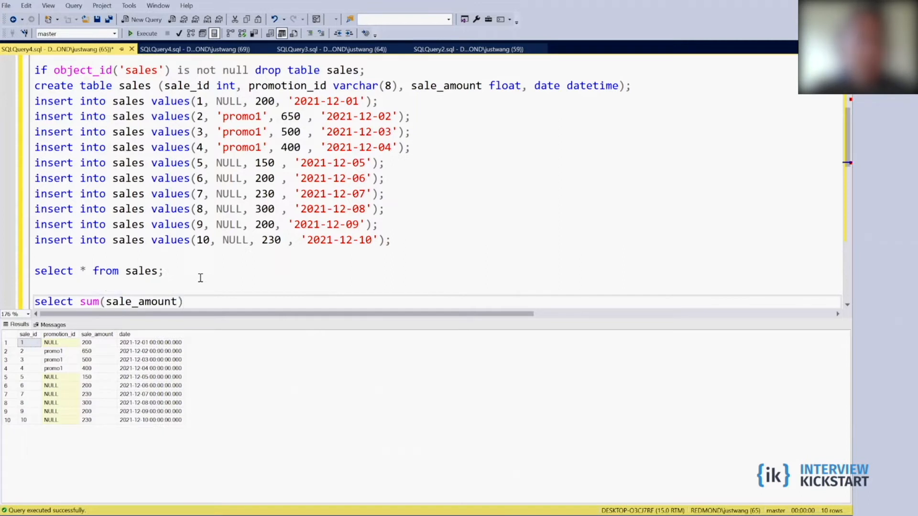
pyautogui.write(' from sa')
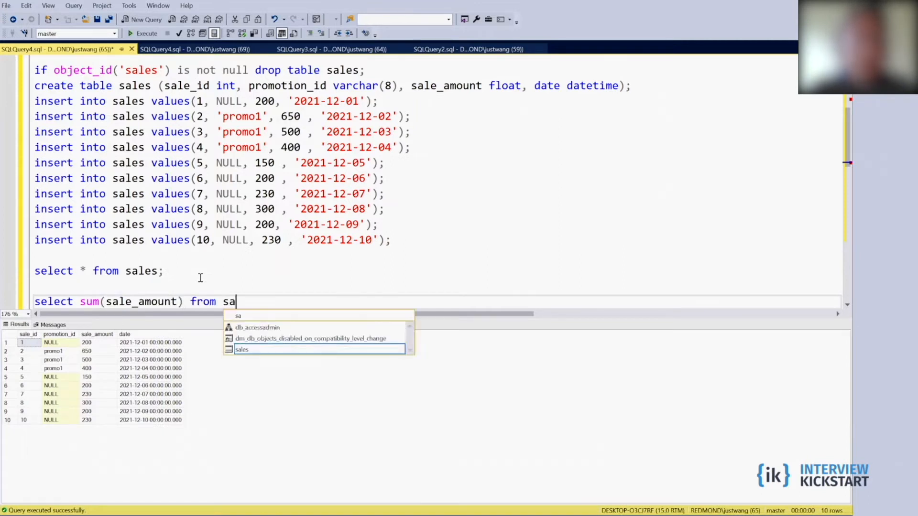
pyautogui.write('les')
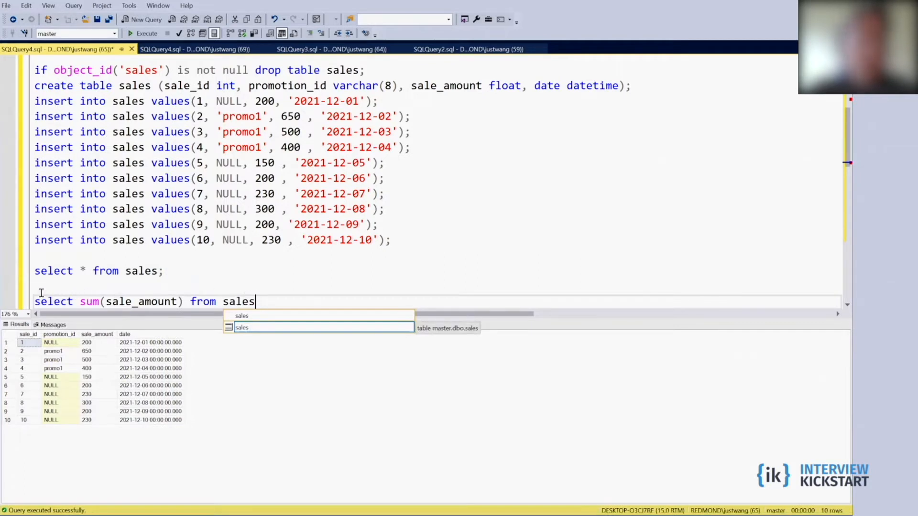
pyautogui.moveTo(41, 292); pyautogui.dragTo(258, 301)
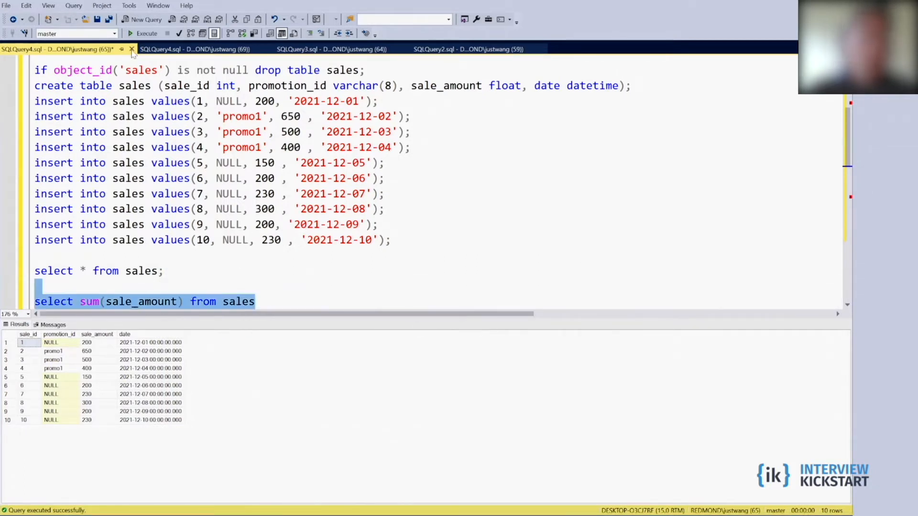
pyautogui.click(143, 34)
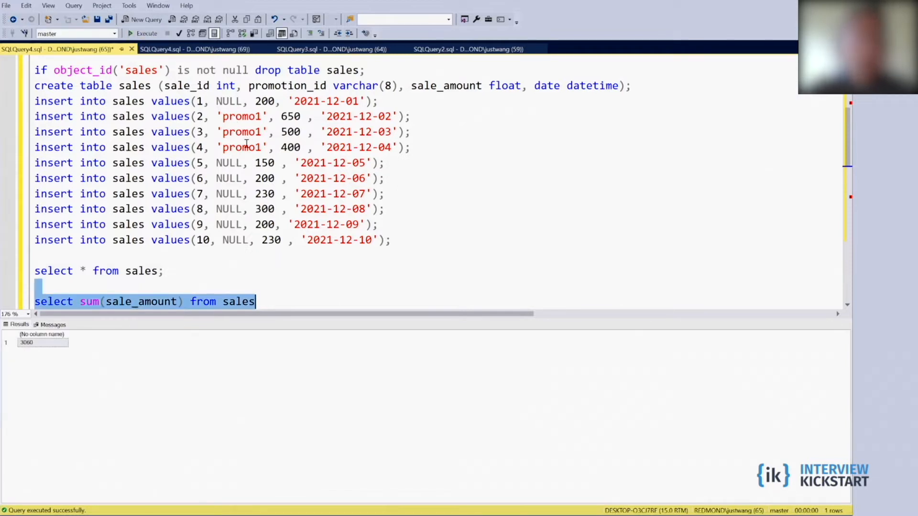
# Write a 'case when --- then --- else --- end' template line below the sum query
pyautogui.click(289, 289)
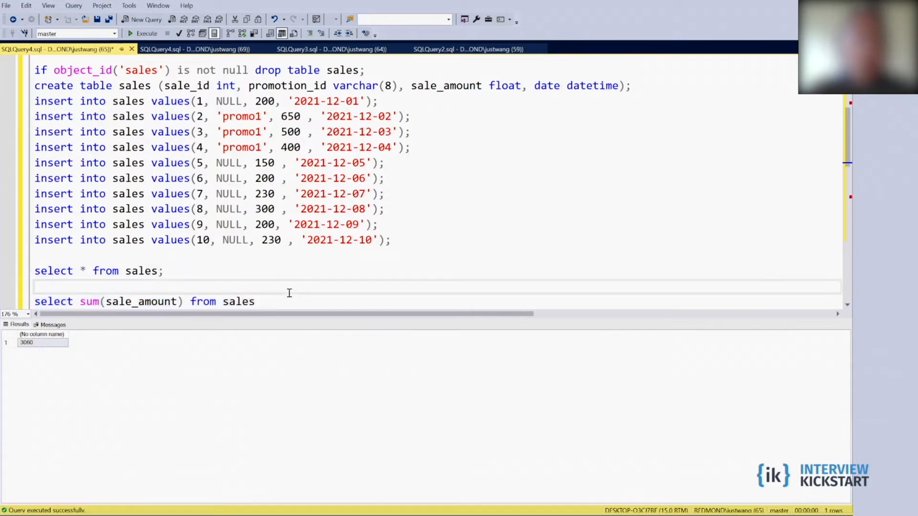
pyautogui.click(282, 299)
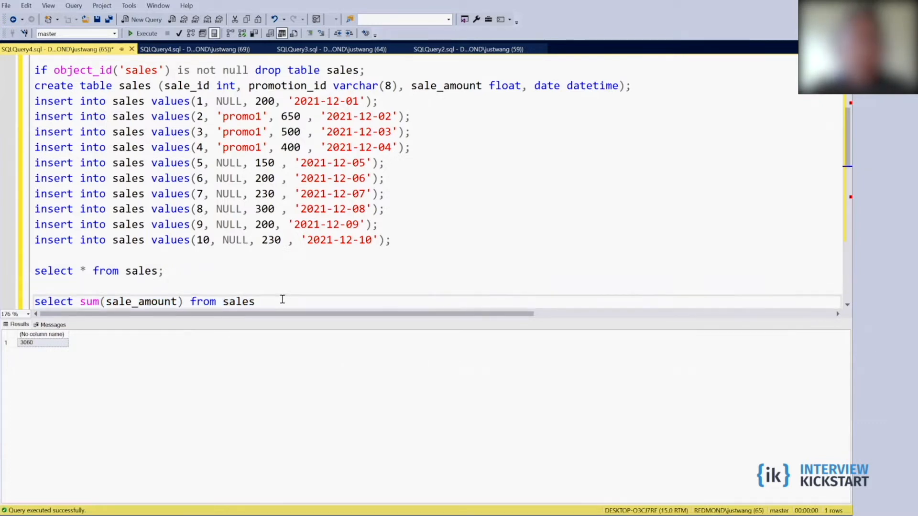
pyautogui.press('Return')
pyautogui.press('Return')
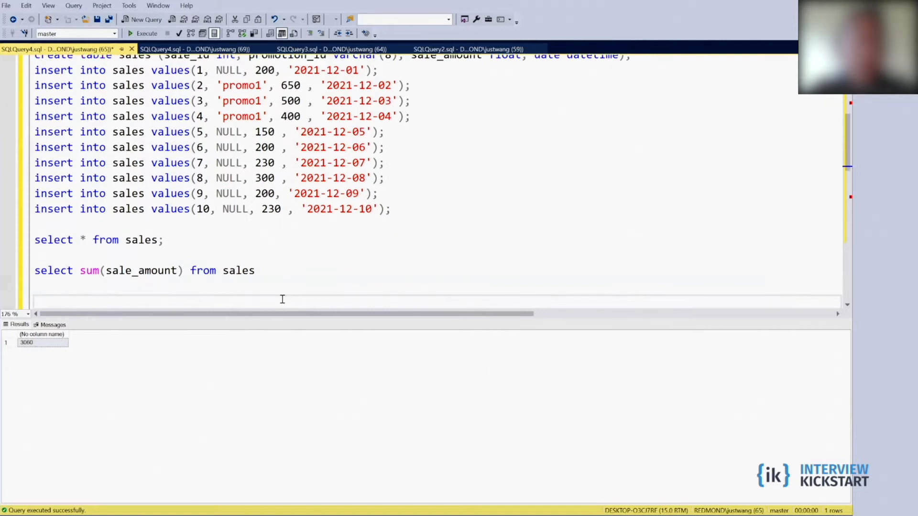
pyautogui.press('BackSpace')
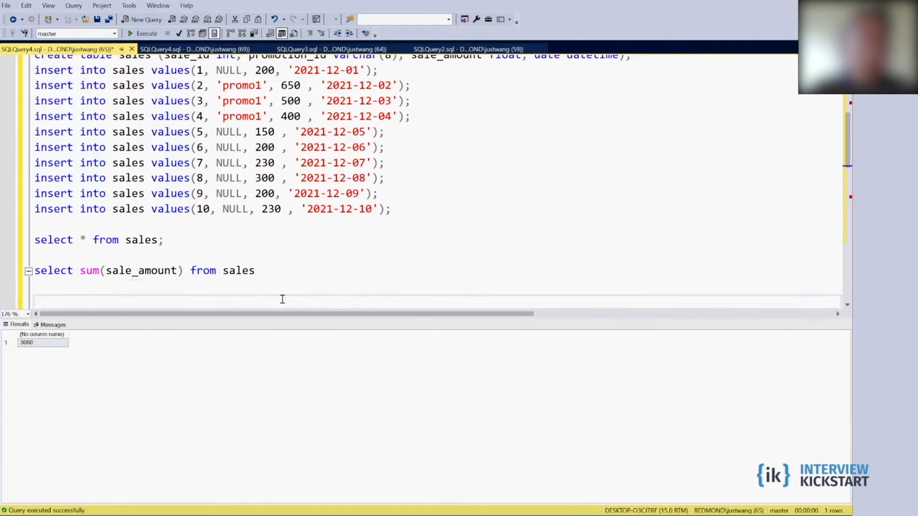
pyautogui.write('ca')
pyautogui.write('en t')
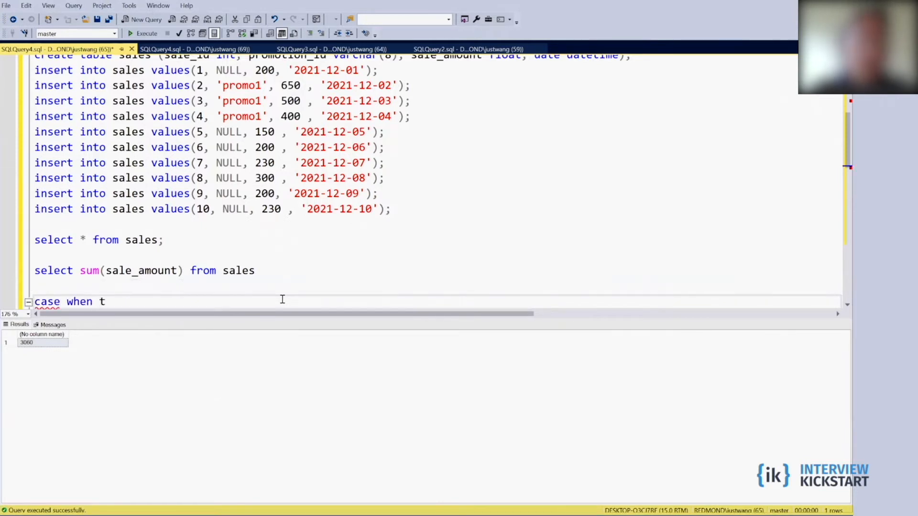
pyautogui.write('h')
pyautogui.press('BackSpace')
pyautogui.press('BackSpace')
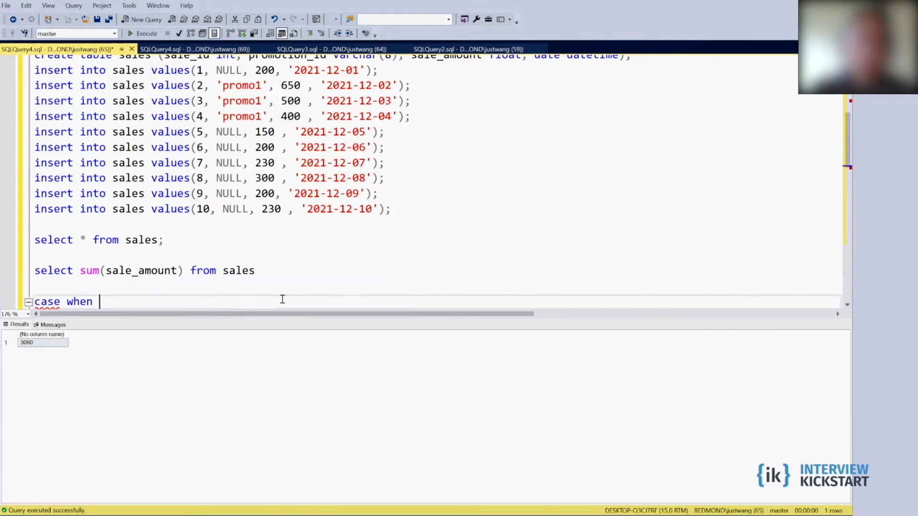
pyautogui.write('---t')
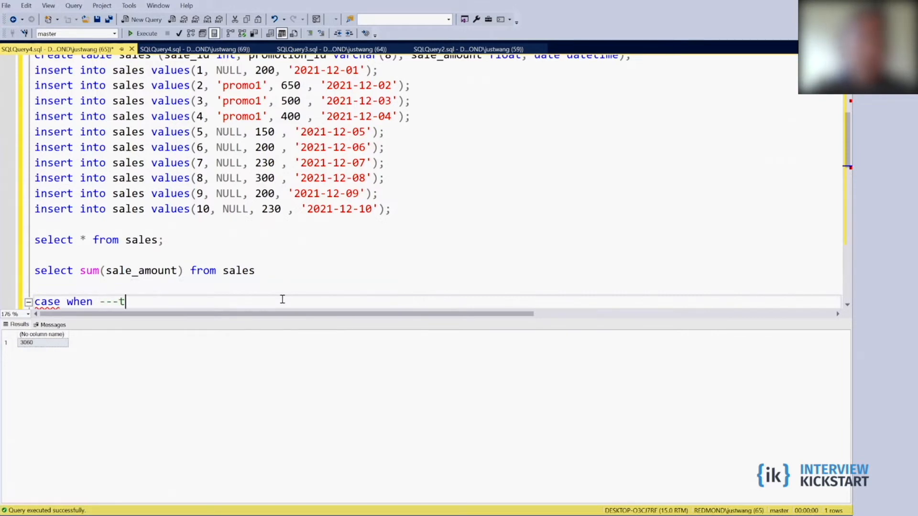
pyautogui.press('BackSpace')
pyautogui.write('then')
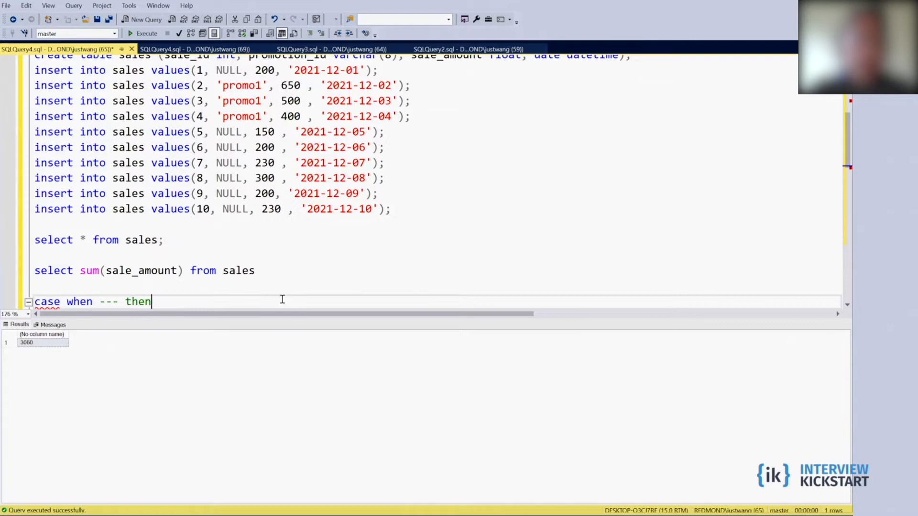
pyautogui.write(' ---')
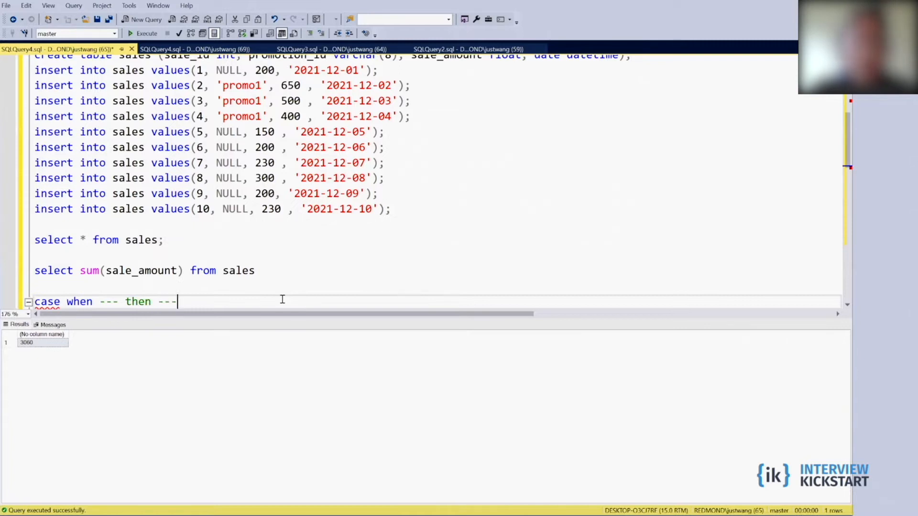
pyautogui.write(' else')
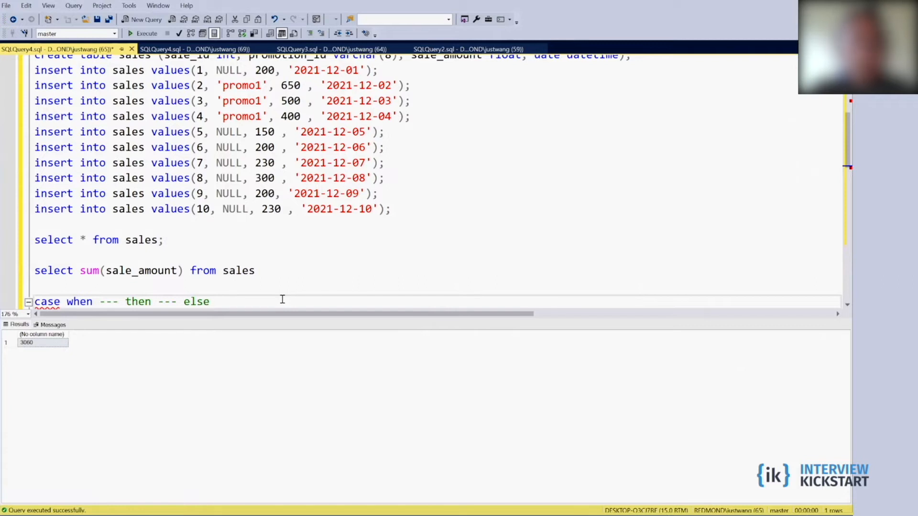
pyautogui.write(' ---')
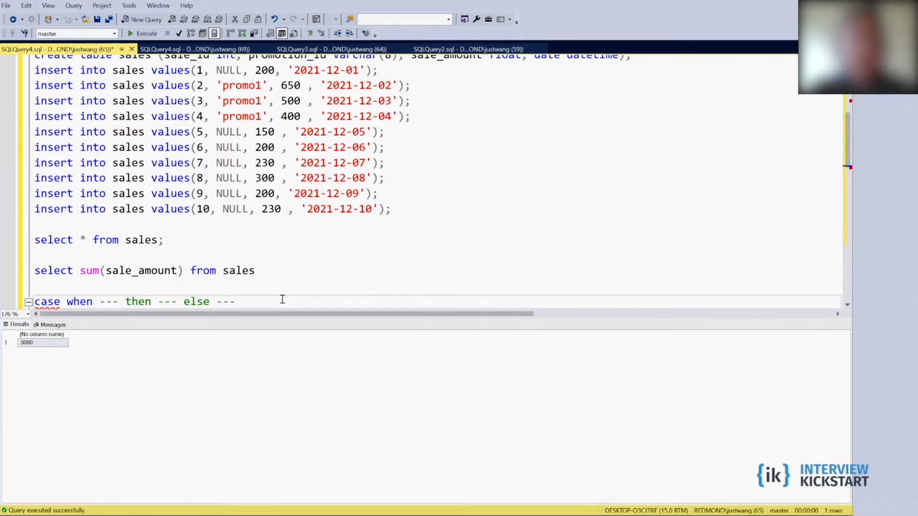
pyautogui.write(' end')
pyautogui.press('Return')
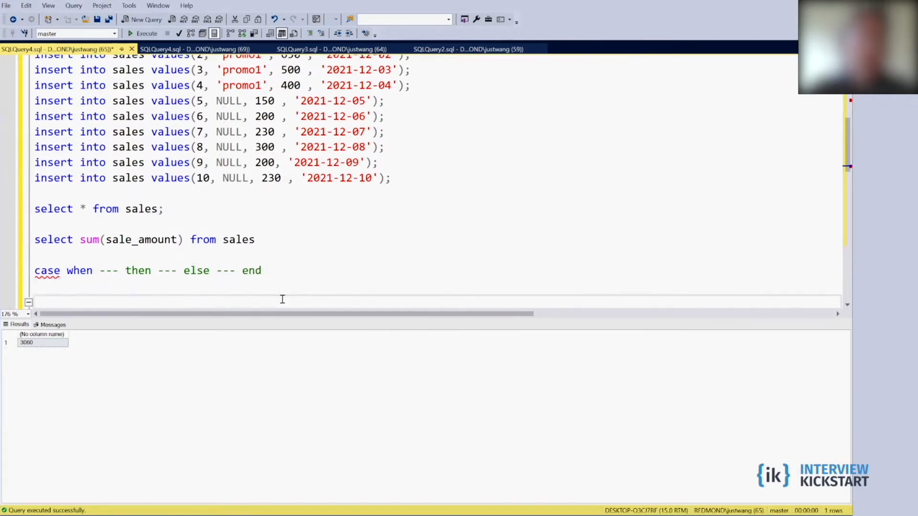
pyautogui.press('Return')
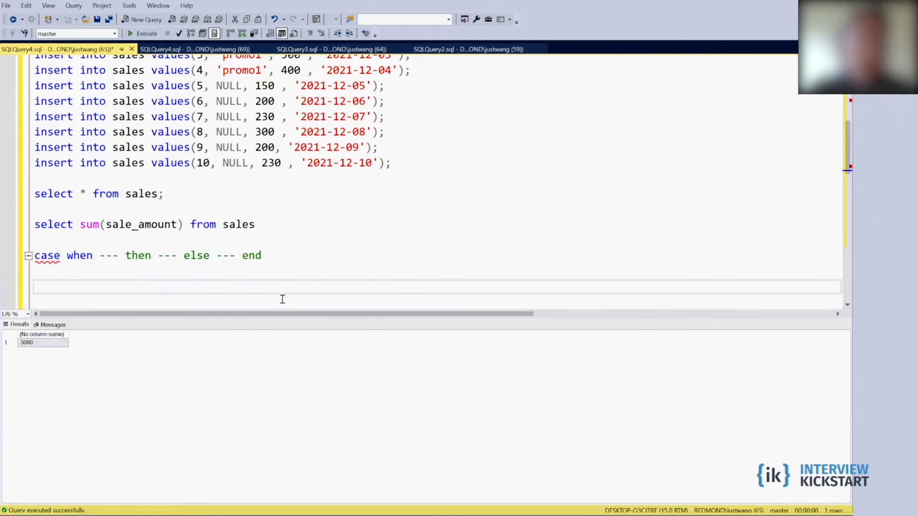
pyautogui.write('sele')
pyautogui.write('ct *')
pyautogui.write(',')
pyautogui.write(' casew')
# Run a select with a case column on promotion_id giving 'abc' else 'def', marking the promo1 rows
pyautogui.press('BackSpace')
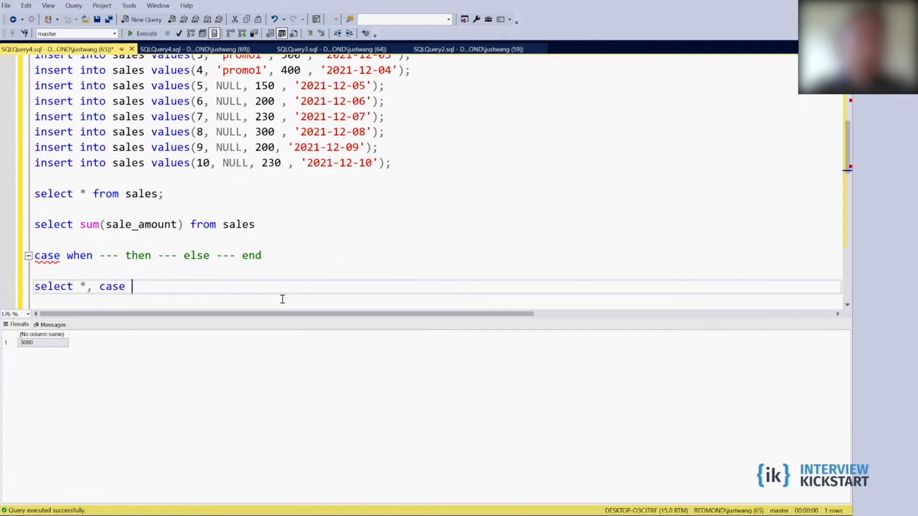
pyautogui.write('when')
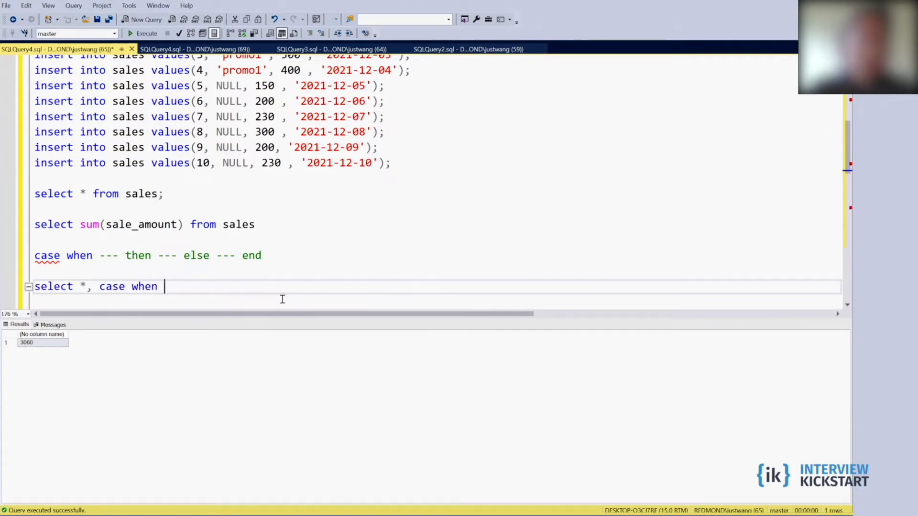
pyautogui.press('Return')
pyautogui.write('from sales')
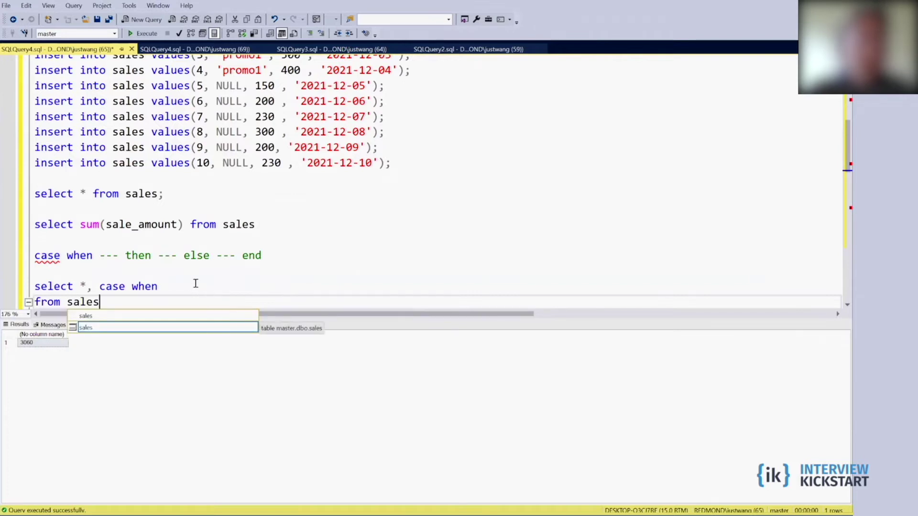
pyautogui.click(183, 286)
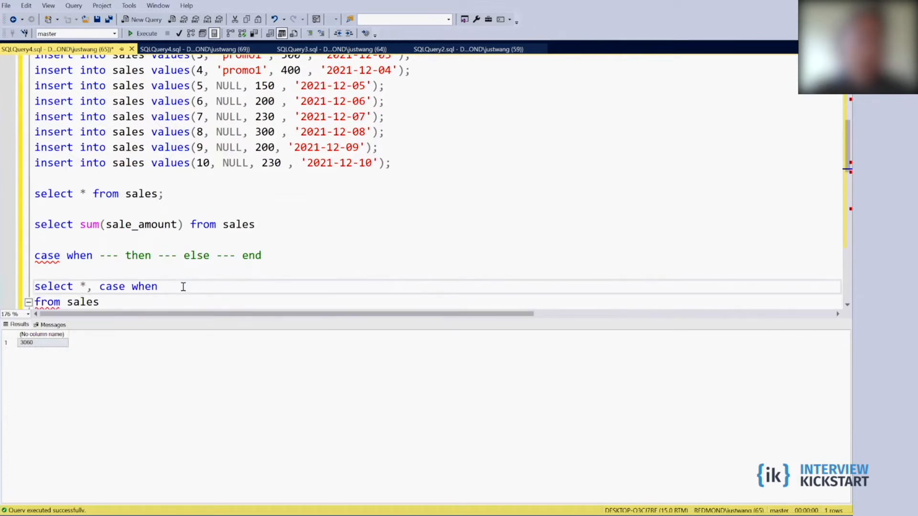
pyautogui.write('prom')
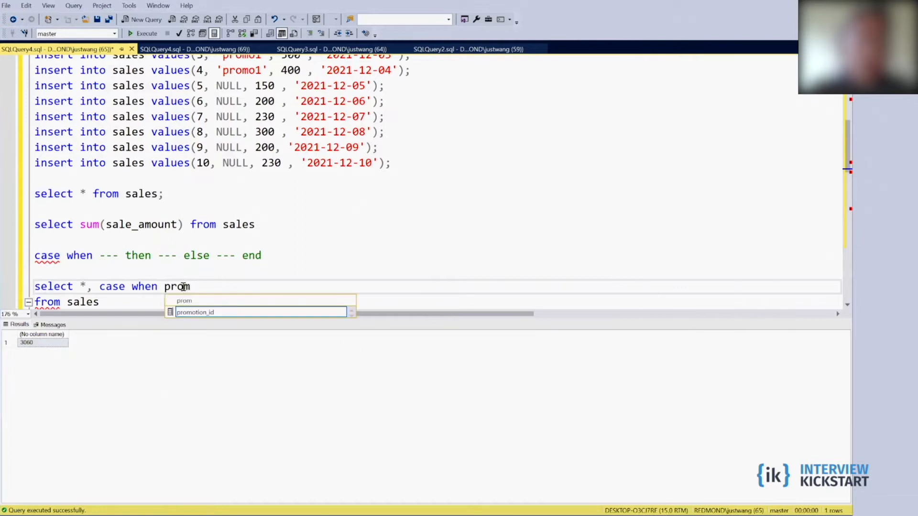
pyautogui.doubleClick(203, 314)
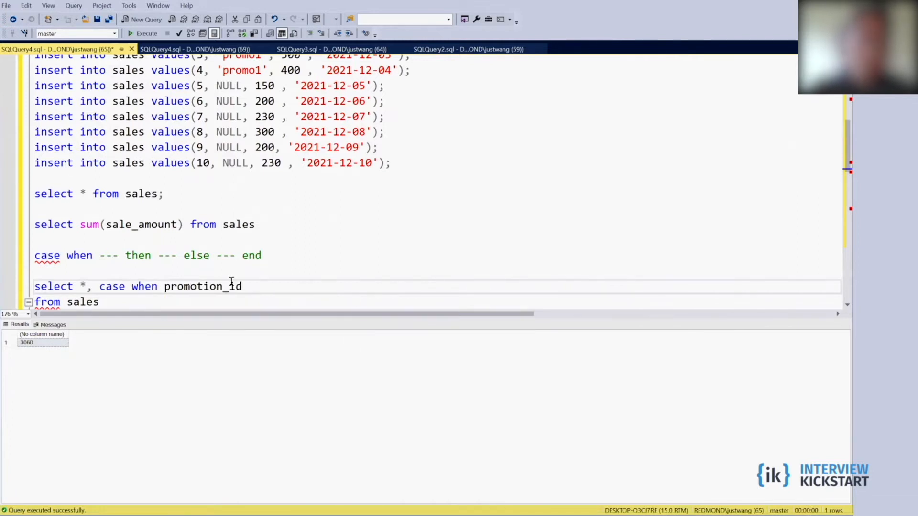
pyautogui.write('is not')
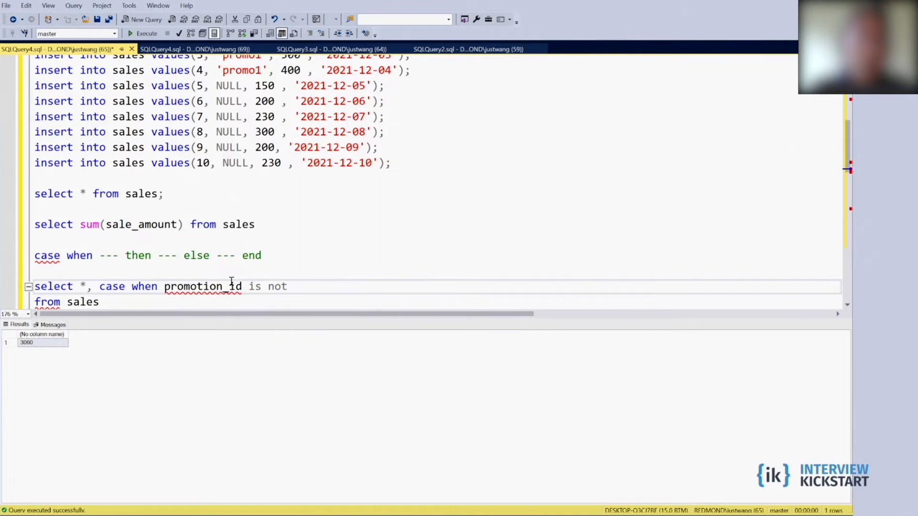
pyautogui.write(' null ')
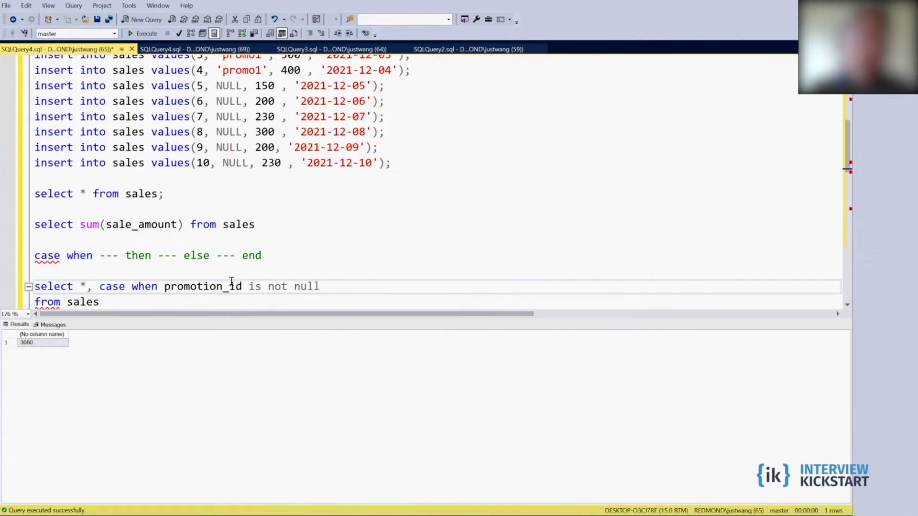
pyautogui.write("then 'ab")
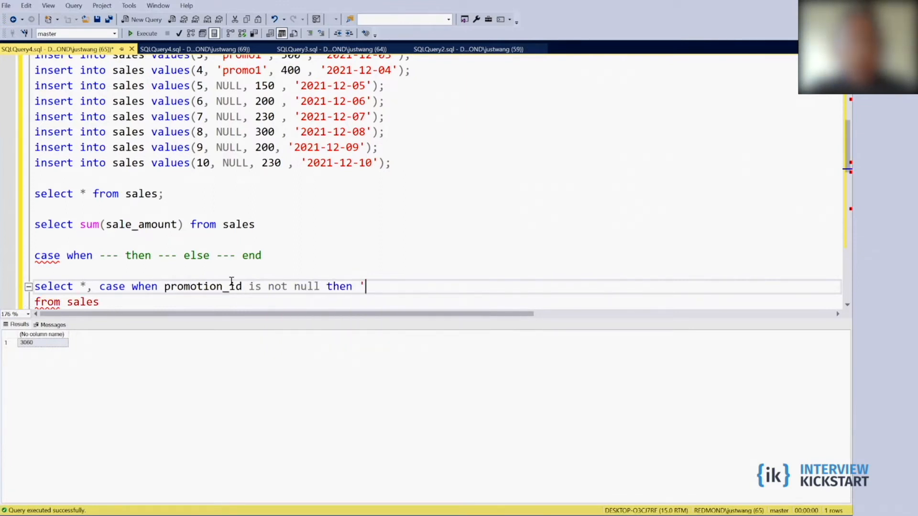
pyautogui.write("c'")
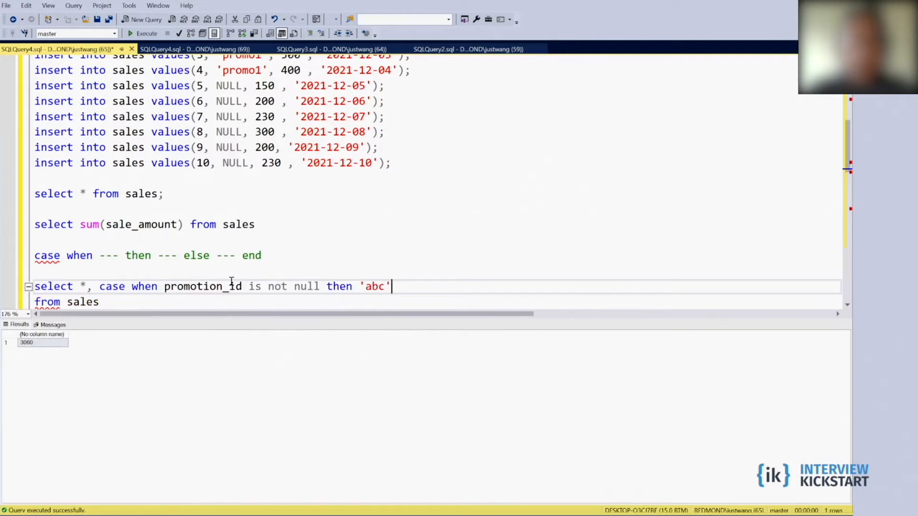
pyautogui.write(" else 'def")
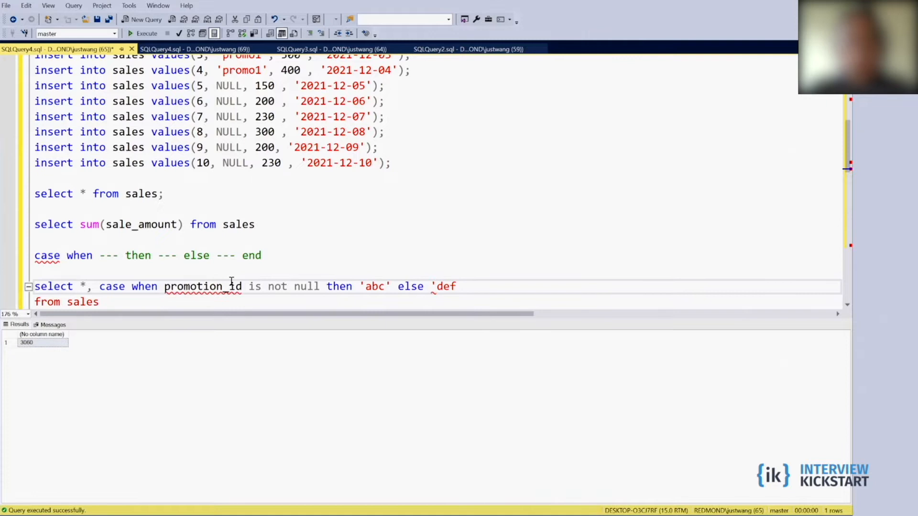
pyautogui.write("' e")
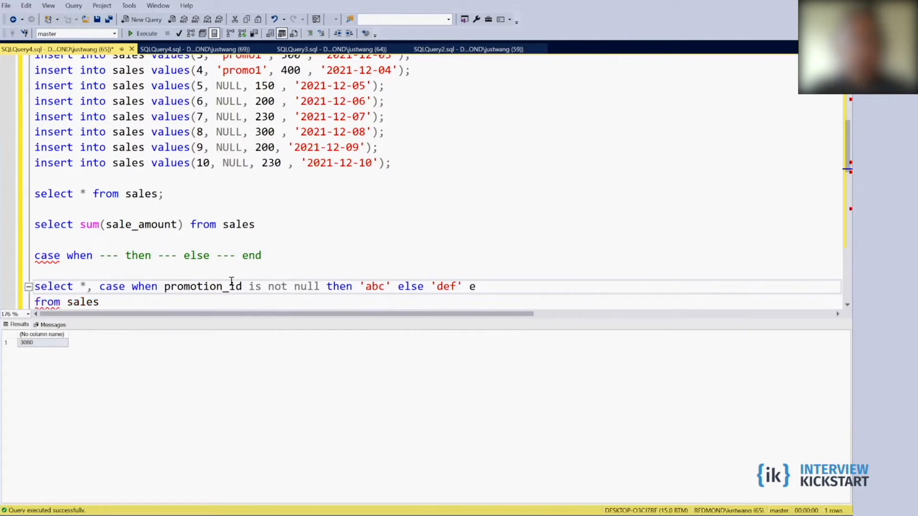
pyautogui.write('nd')
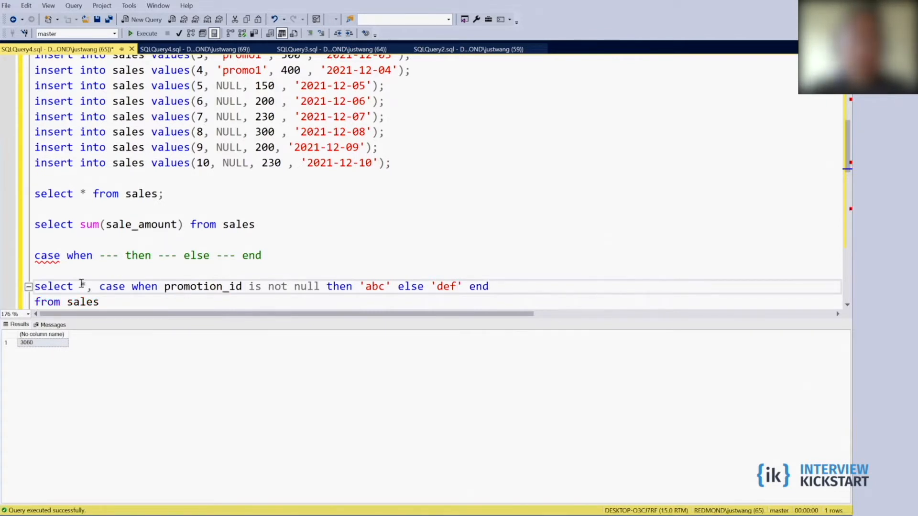
pyautogui.moveTo(107, 302); pyautogui.dragTo(22, 286)
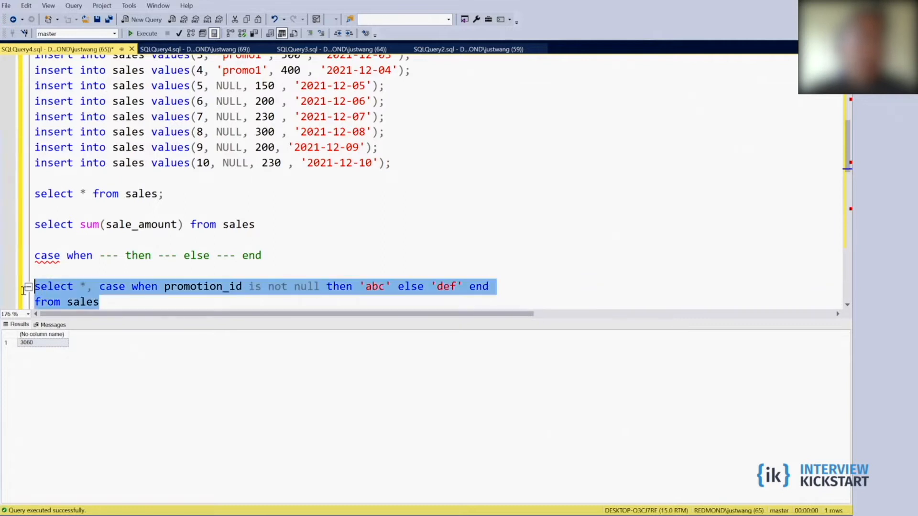
pyautogui.click(143, 33)
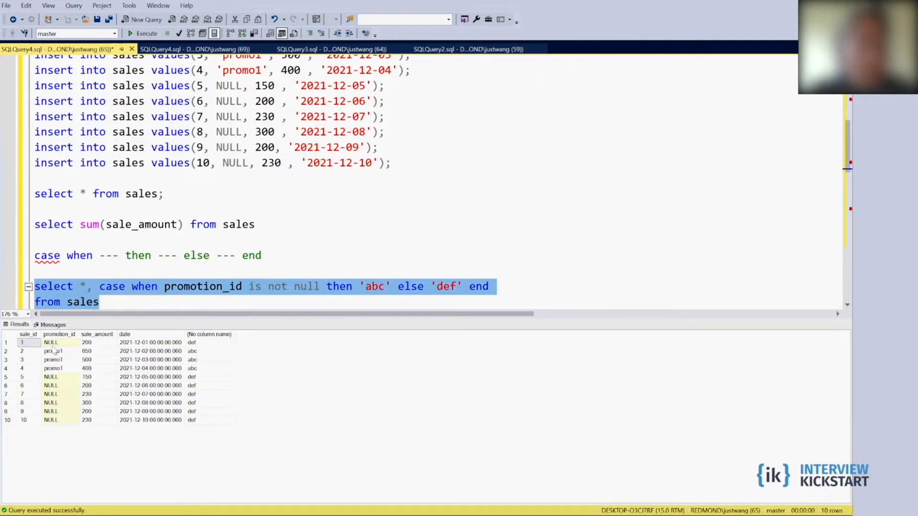
pyautogui.moveTo(51, 359); pyautogui.dragTo(207, 369)
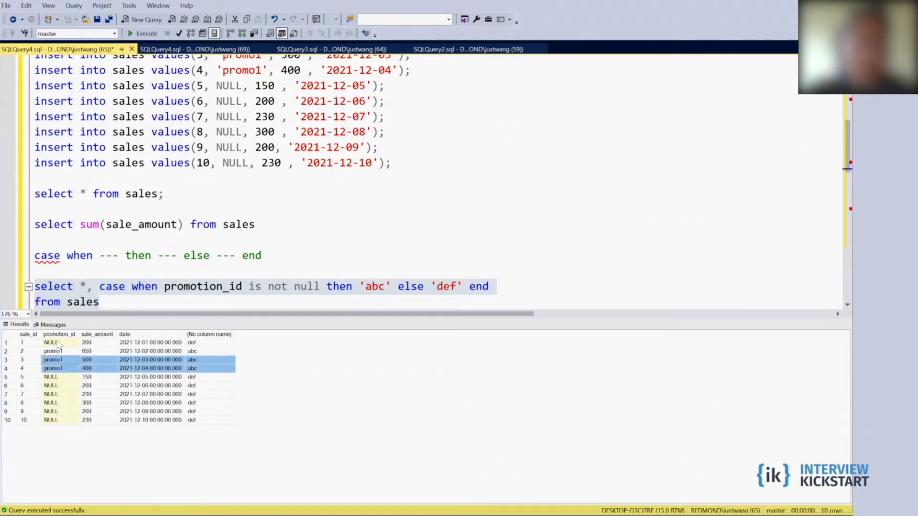
pyautogui.moveTo(54, 351); pyautogui.dragTo(194, 368)
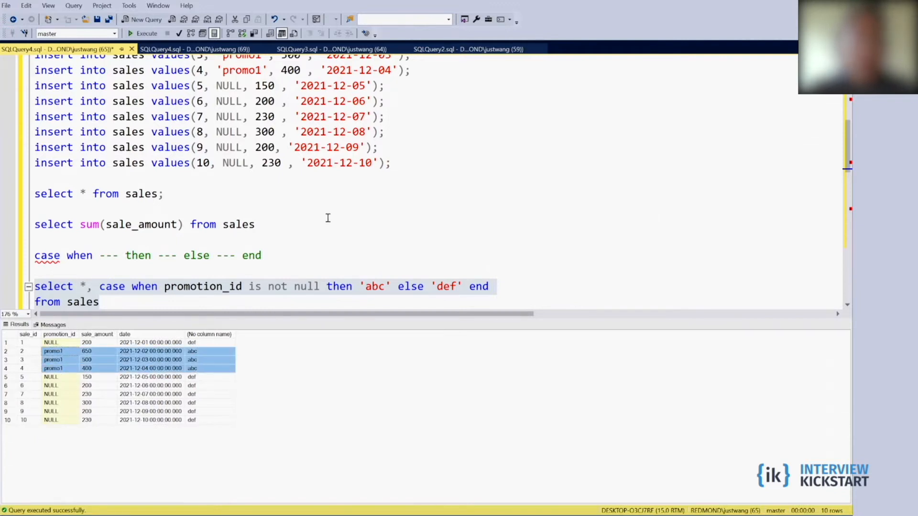
# Replace 'abc' with sale_amount and rerun, hitting a varchar-to-float conversion error
pyautogui.click(323, 294)
pyautogui.scroll(1, 323, 294)
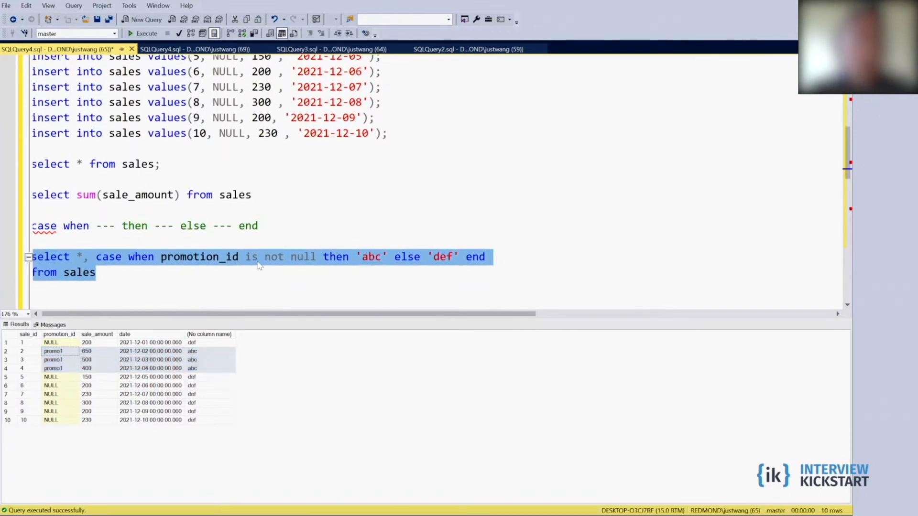
pyautogui.click(234, 301)
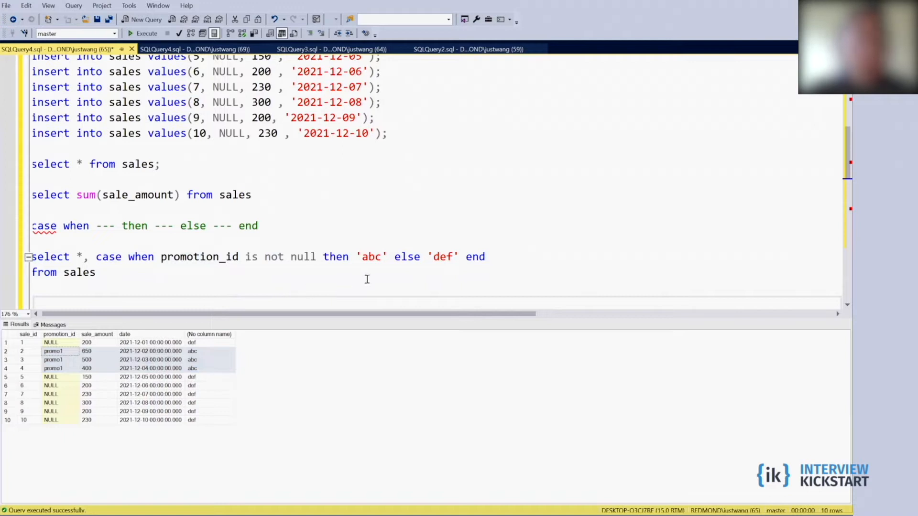
pyautogui.click(386, 257)
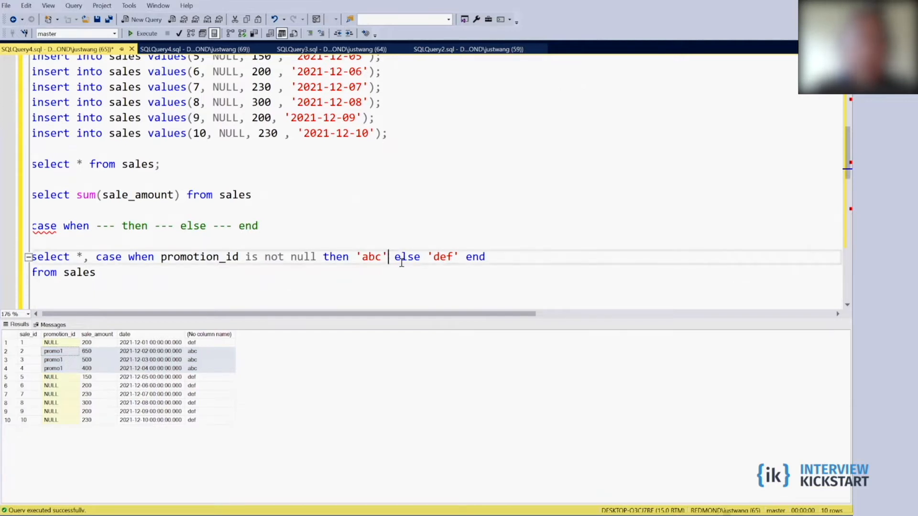
pyautogui.press('BackSpace')
pyautogui.press('BackSpace')
pyautogui.press('BackSpace')
pyautogui.press('BackSpace')
pyautogui.press('BackSpace')
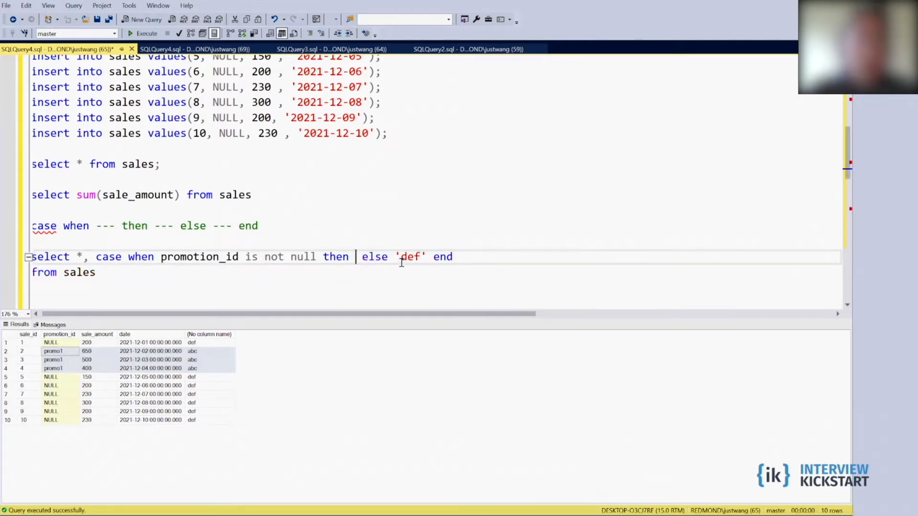
pyautogui.write('sal')
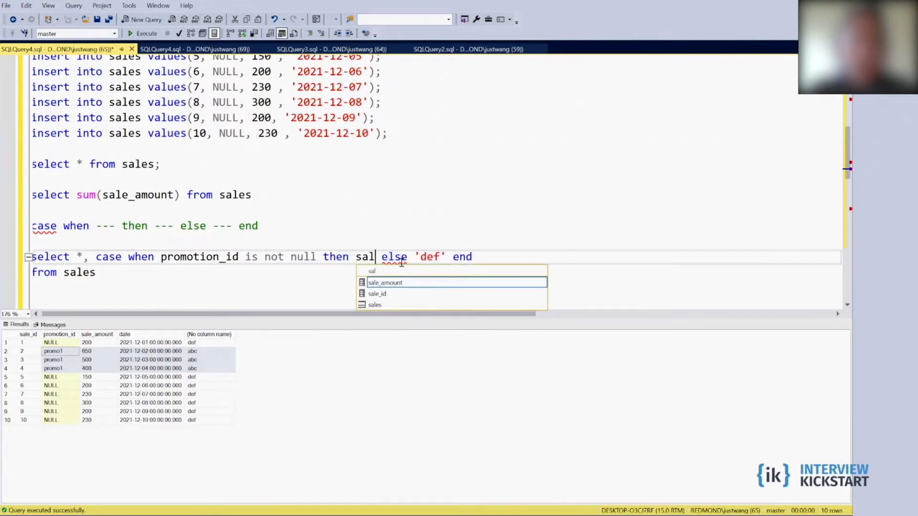
pyautogui.write('e_amou')
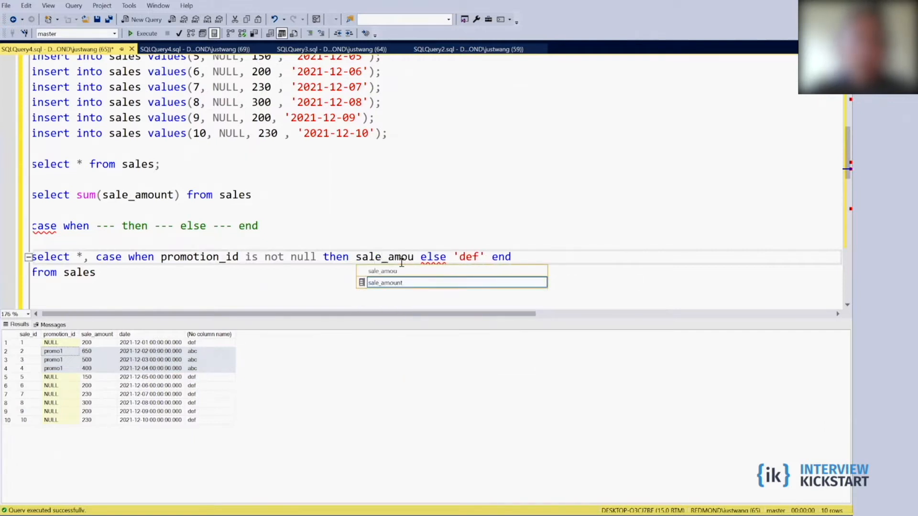
pyautogui.write('nt')
pyautogui.press('Escape')
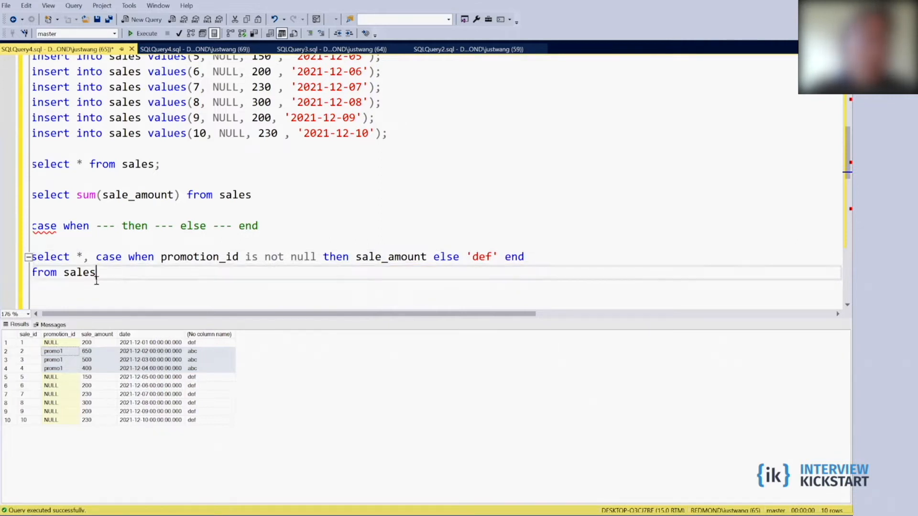
pyautogui.moveTo(101, 275); pyautogui.dragTo(32, 255)
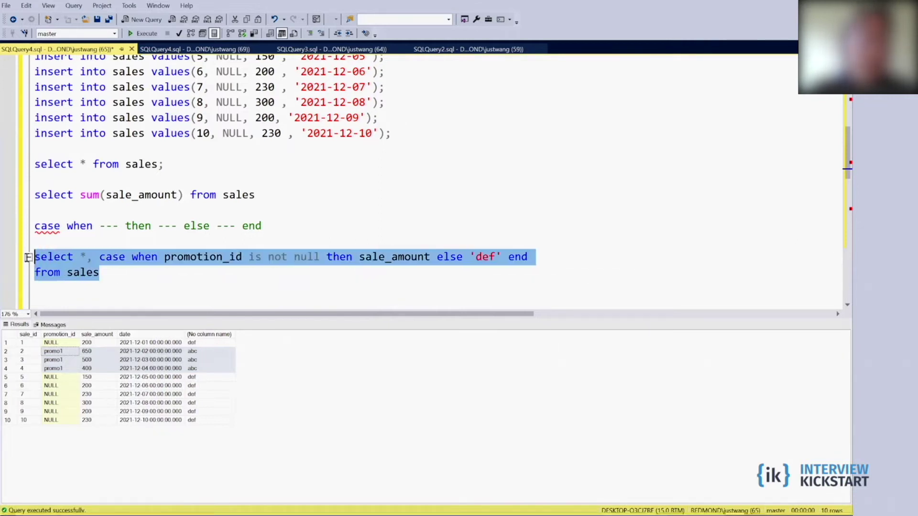
pyautogui.click(144, 34)
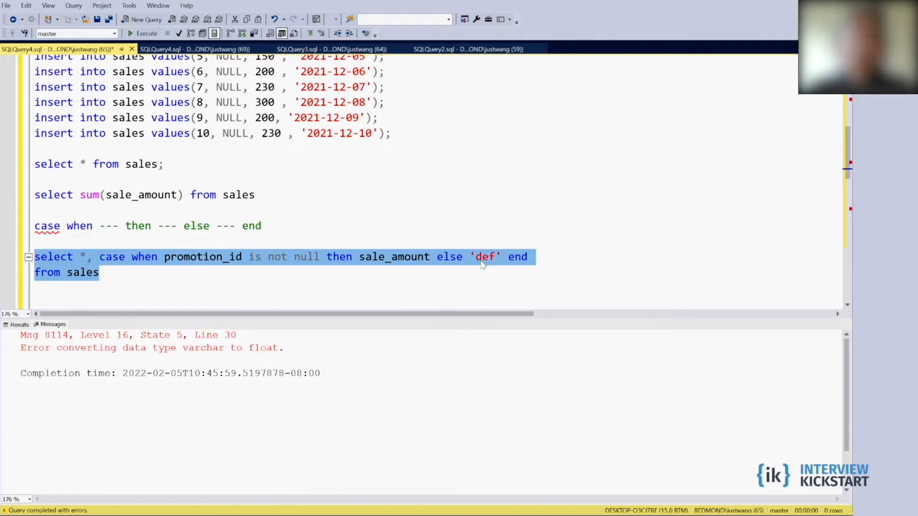
# Remove the else 'def' branch and rerun, getting sale_amount for promoted rows and NULL elsewhere
pyautogui.click(465, 286)
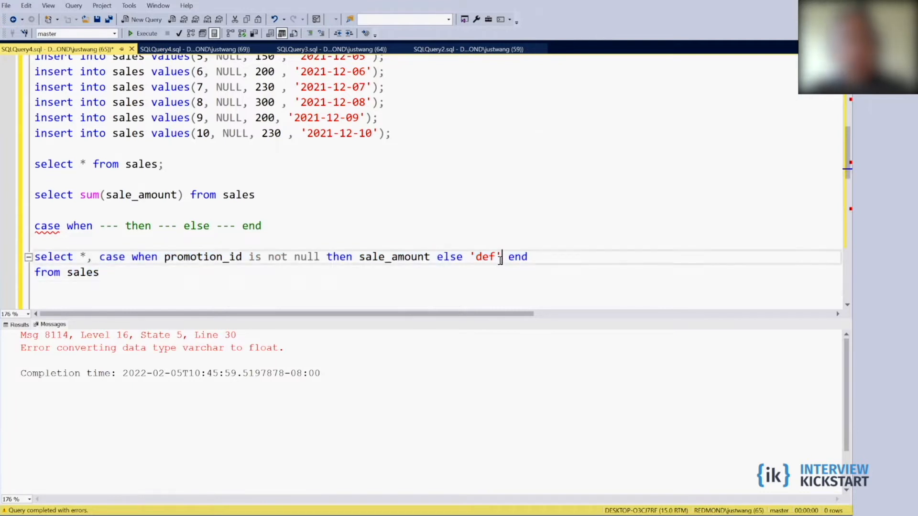
pyautogui.click(498, 260)
pyautogui.press('BackSpace')
pyautogui.press('BackSpace')
pyautogui.press('BackSpace')
pyautogui.press('BackSpace')
pyautogui.press('BackSpace')
pyautogui.press('BackSpace')
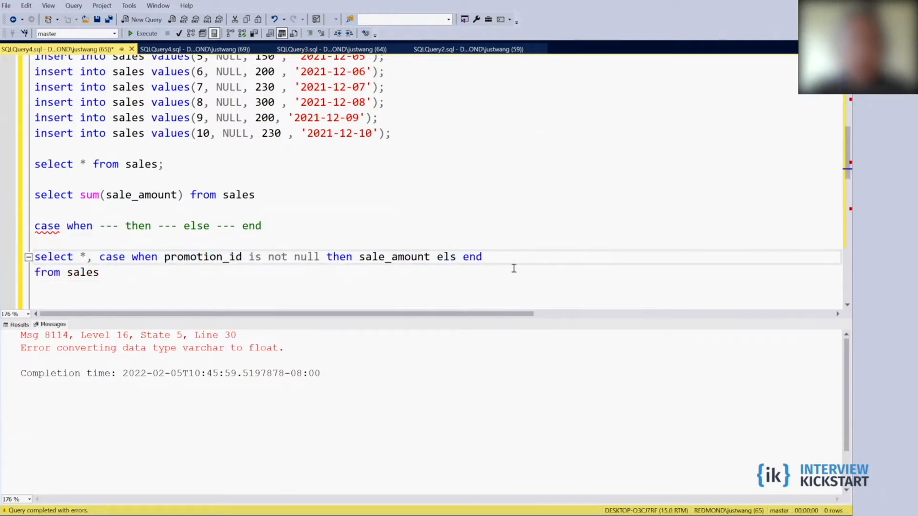
pyautogui.press('BackSpace')
pyautogui.press('BackSpace')
pyautogui.press('BackSpace')
pyautogui.press('BackSpace')
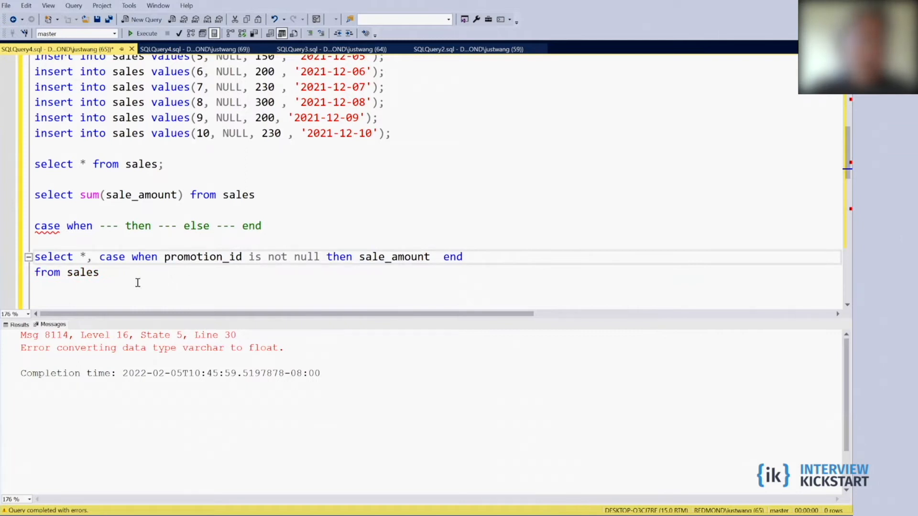
pyautogui.moveTo(99, 273); pyautogui.dragTo(11, 262)
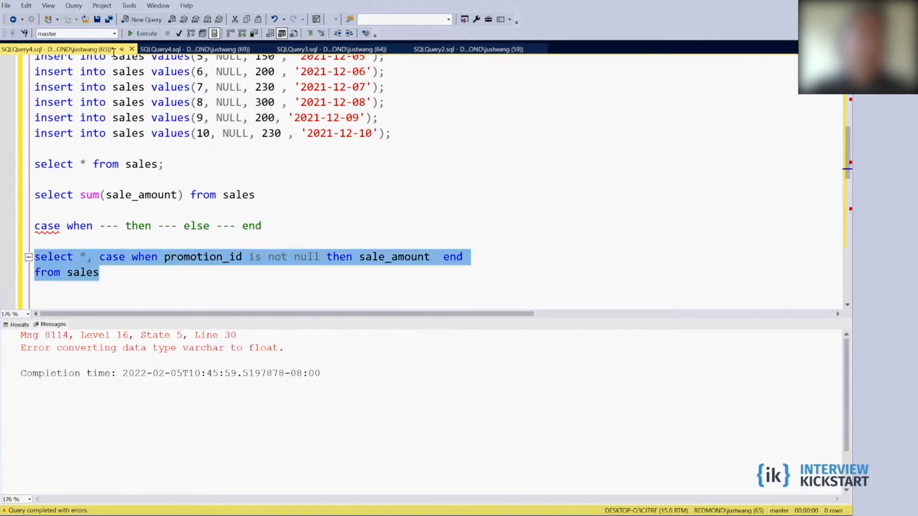
pyautogui.click(141, 34)
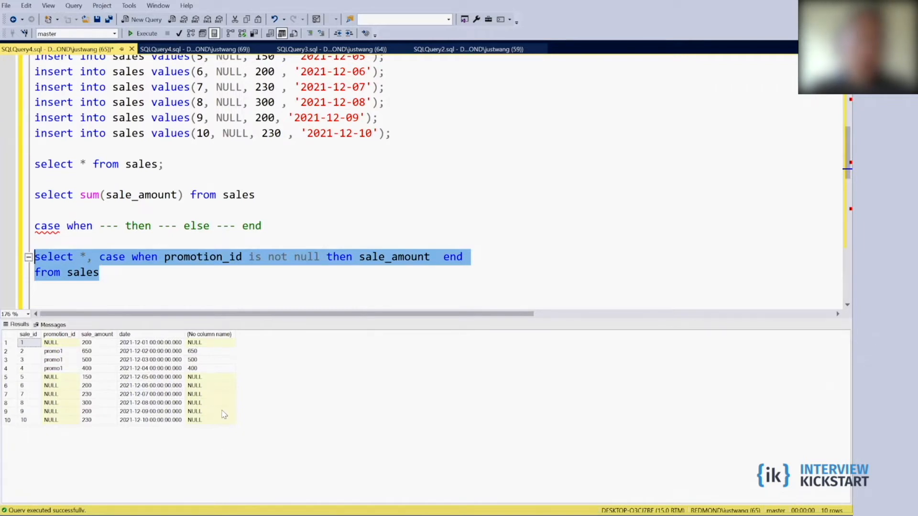
pyautogui.click(191, 298)
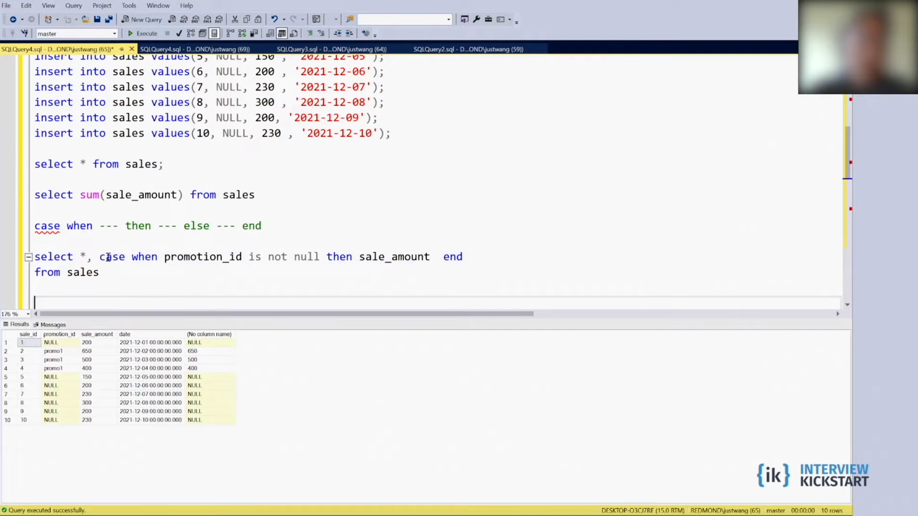
# Wrap the case expression in sum(...) and run it, getting error 8120
pyautogui.click(102, 257)
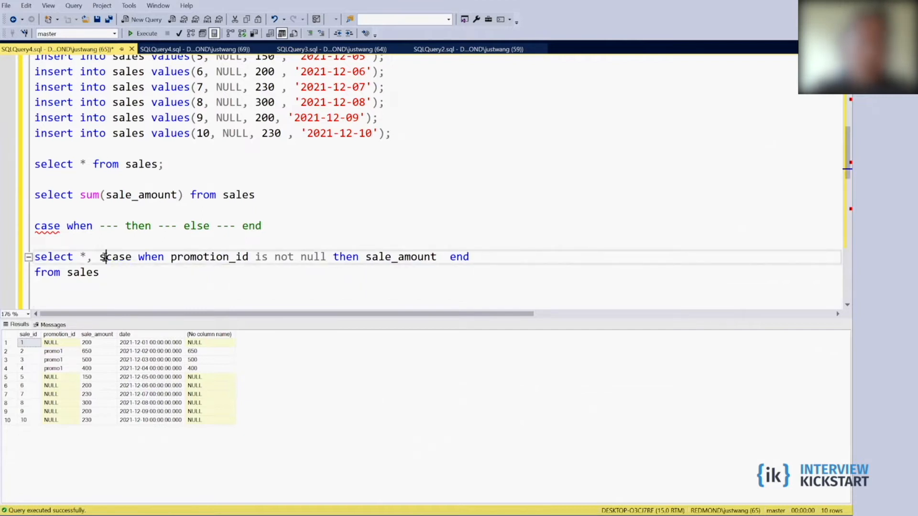
pyautogui.write('sum')
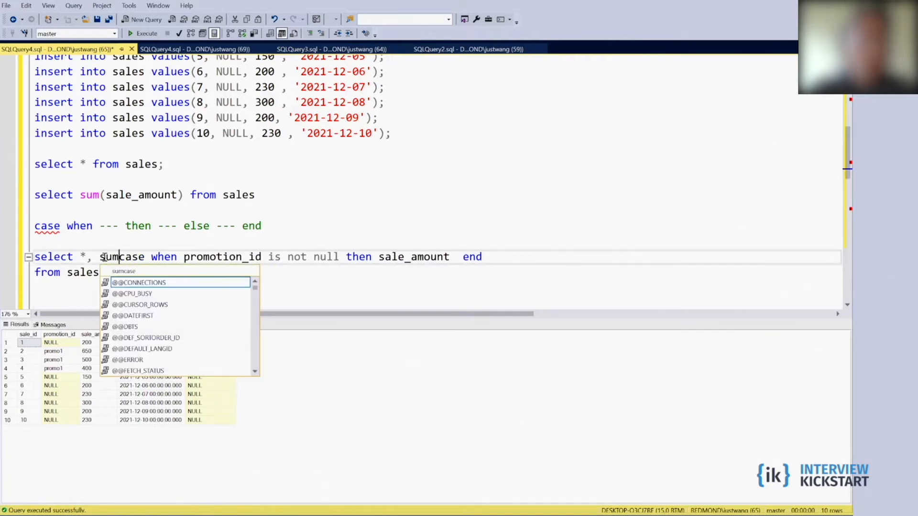
pyautogui.write('(')
pyautogui.press('Right')
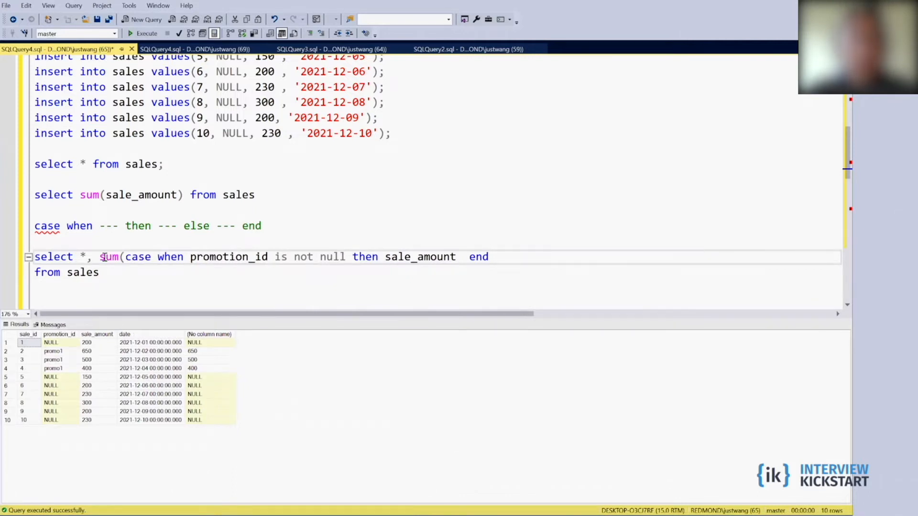
pyautogui.press('Right')
pyautogui.press('Right')
pyautogui.press('Right')
pyautogui.press('Right')
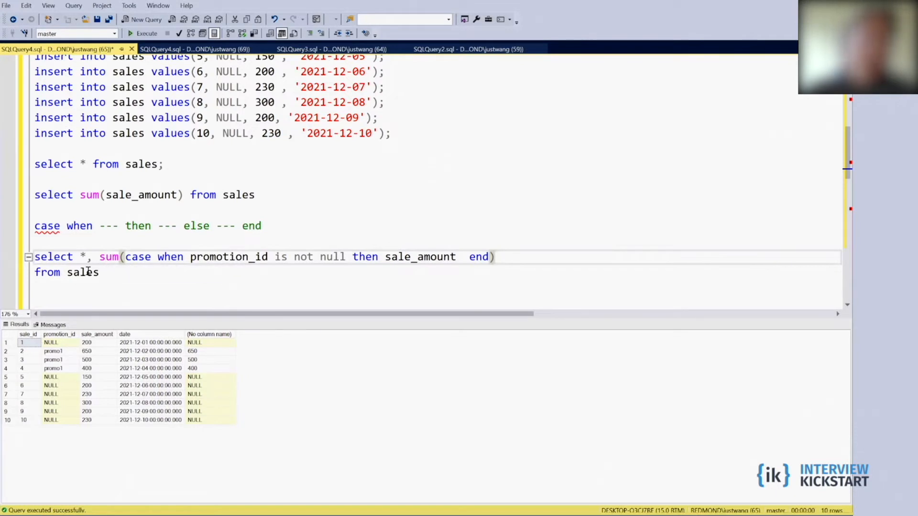
pyautogui.moveTo(106, 272); pyautogui.dragTo(33, 256)
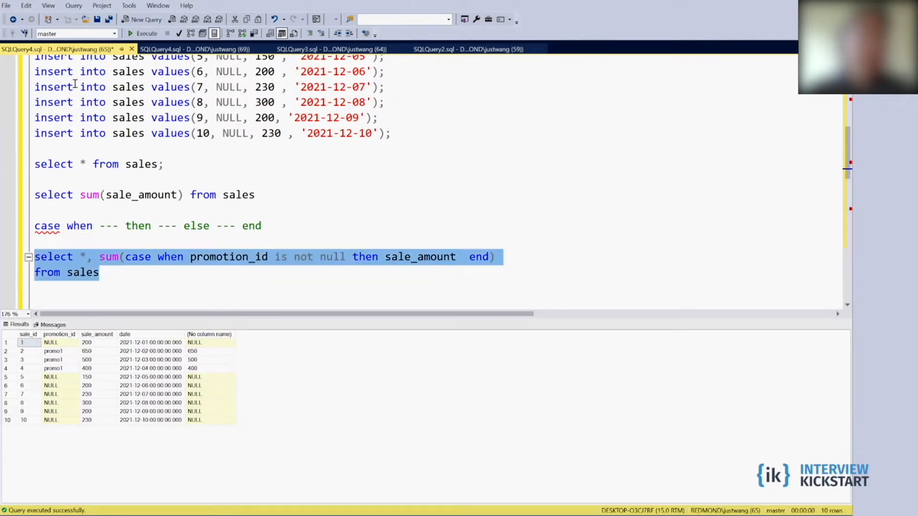
pyautogui.click(146, 34)
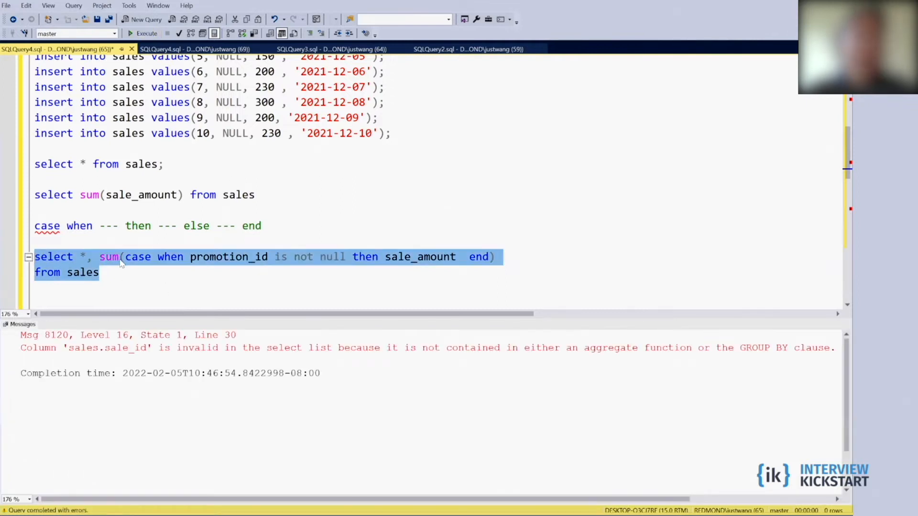
# Delete '*, ' from the select list and rerun, returning the promoted total 1550
pyautogui.click(100, 257)
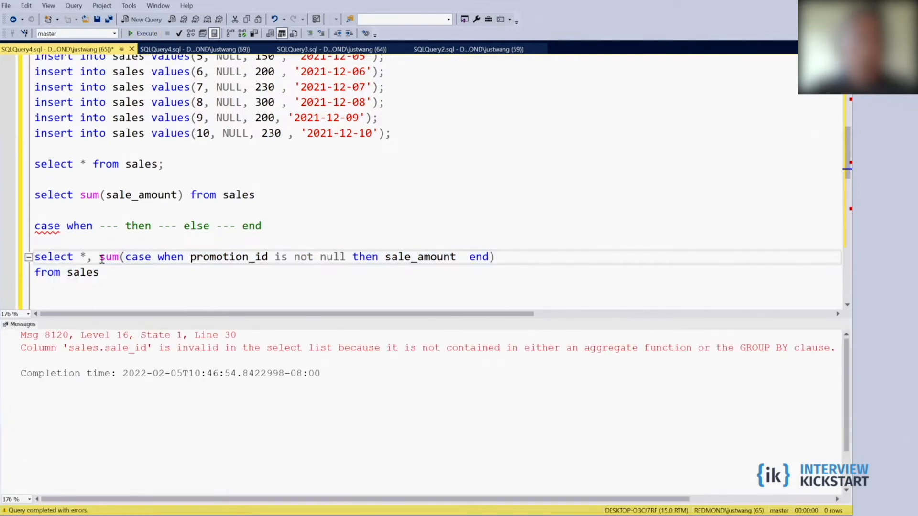
pyautogui.press('BackSpace')
pyautogui.press('BackSpace')
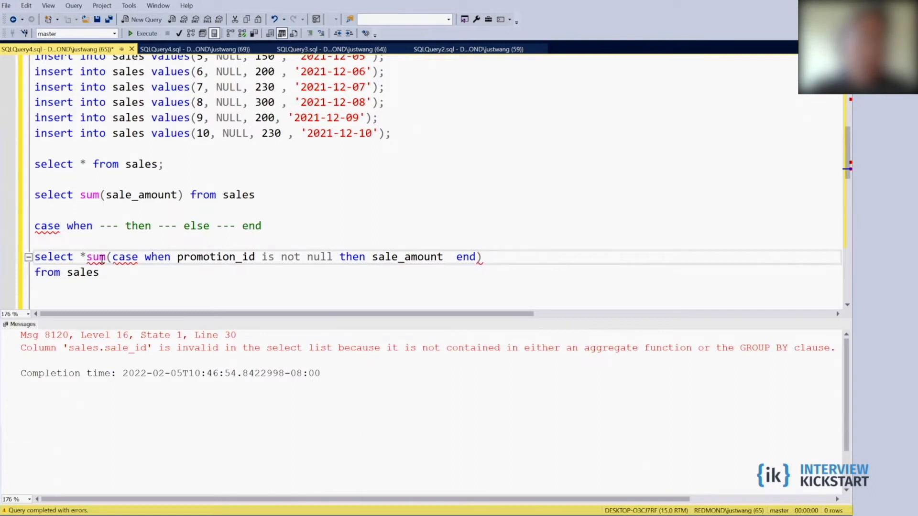
pyautogui.press('BackSpace')
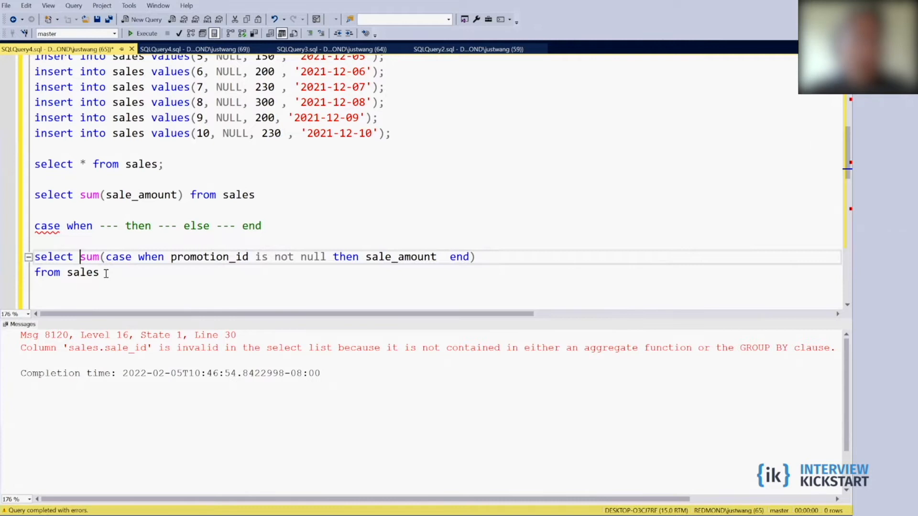
pyautogui.moveTo(99, 272)
pyautogui.mouseDown()
pyautogui.moveTo(64, 274)
pyautogui.moveTo(34, 256)
pyautogui.mouseUp()
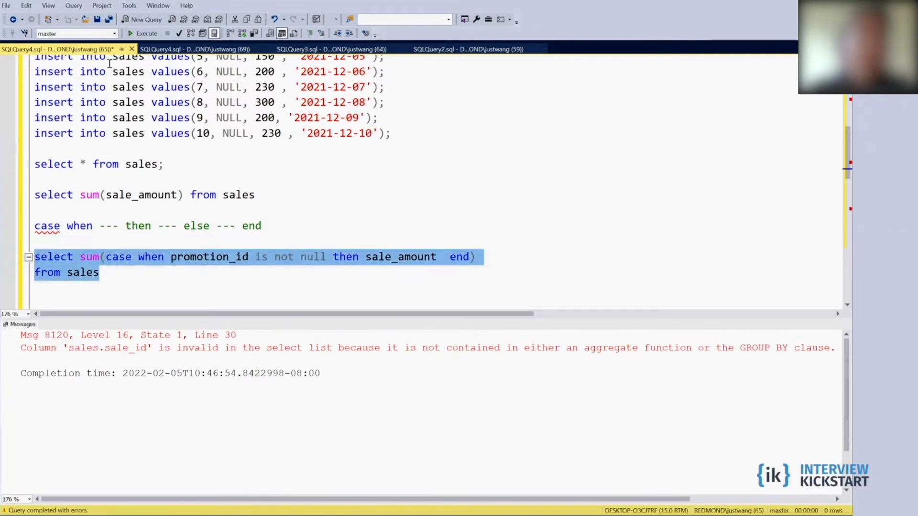
pyautogui.click(146, 34)
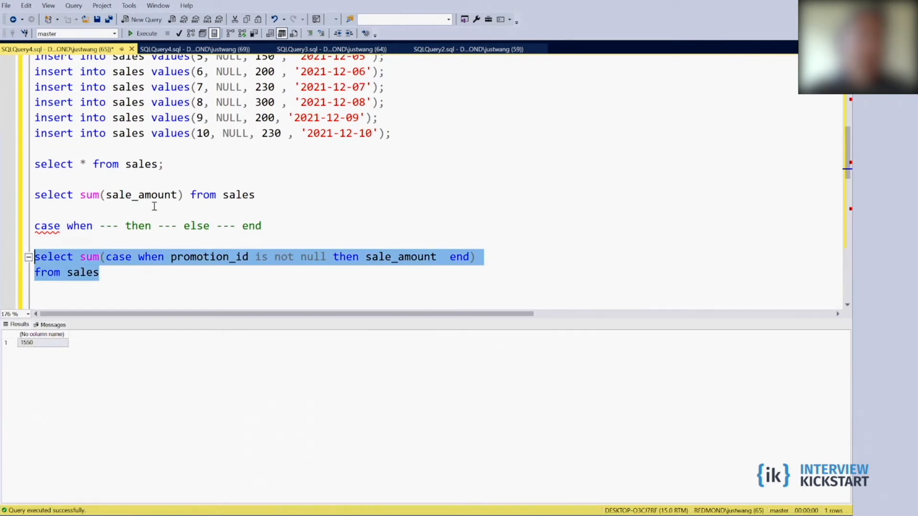
# Append '/sum(sale_amount)' to the promoted sum and run with F5, returning a ratio of about 0.5065
pyautogui.click(179, 170)
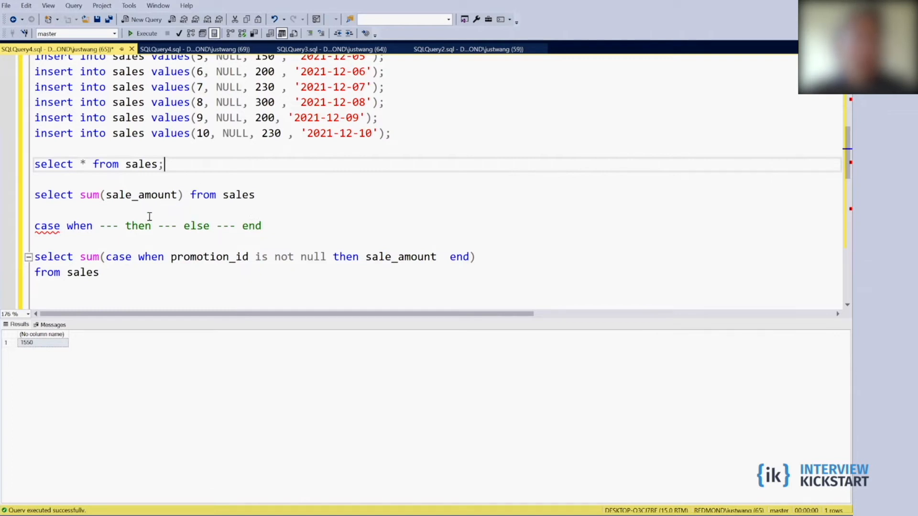
pyautogui.click(492, 256)
pyautogui.write('/')
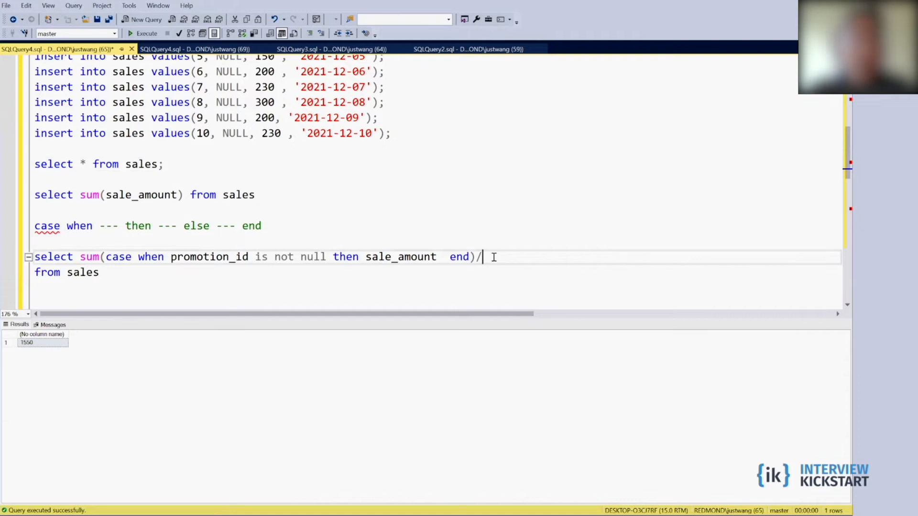
pyautogui.write('sum(')
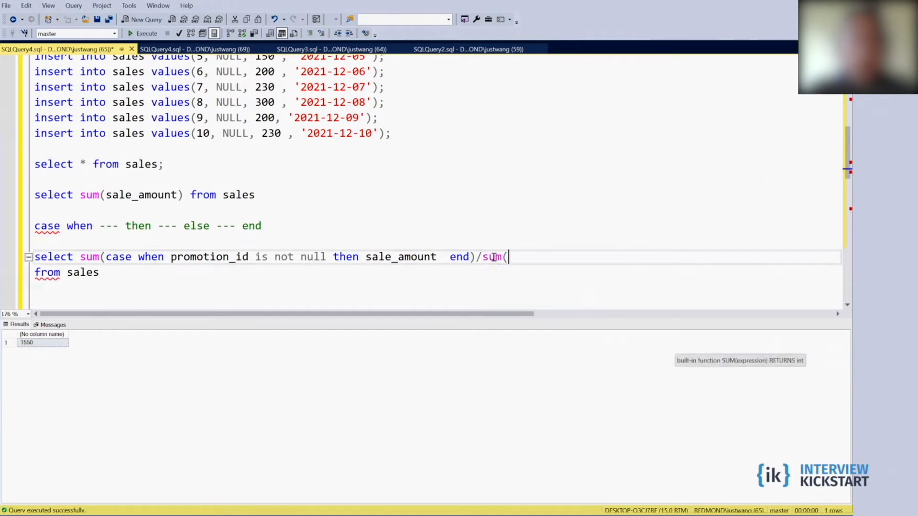
pyautogui.write('sale')
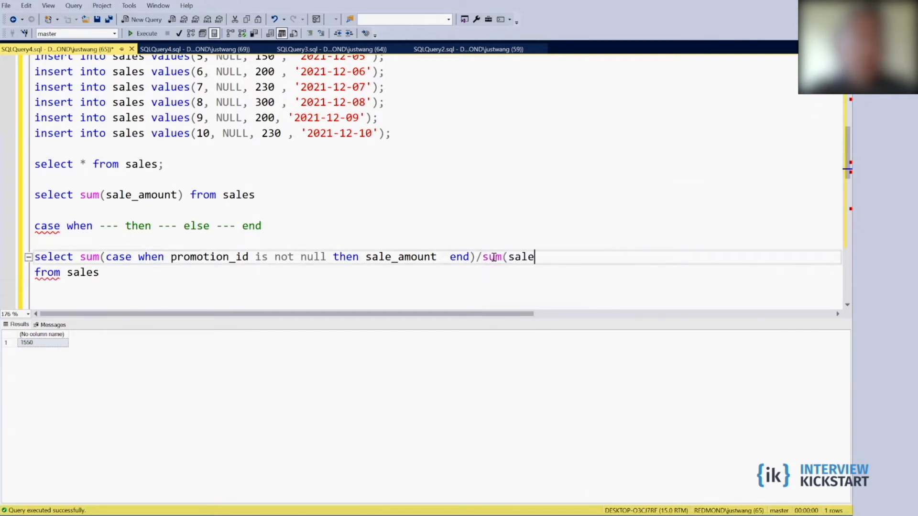
pyautogui.write('_amount')
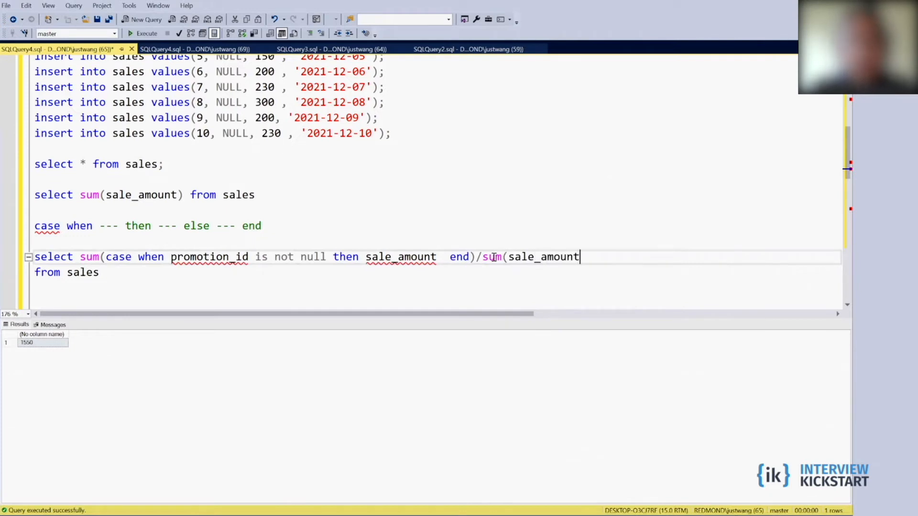
pyautogui.write(')')
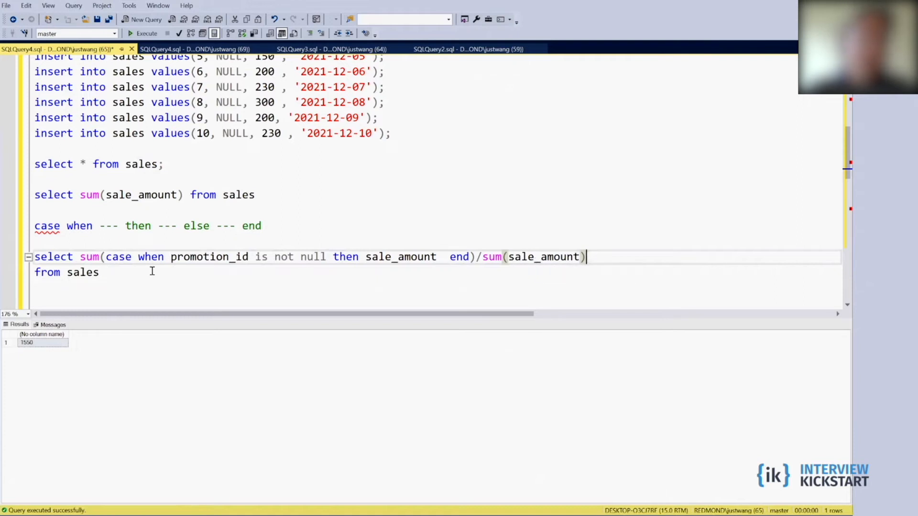
pyautogui.click(117, 272)
pyautogui.hotkey('shift', 'Up')
pyautogui.hotkey('shift', 'Home')
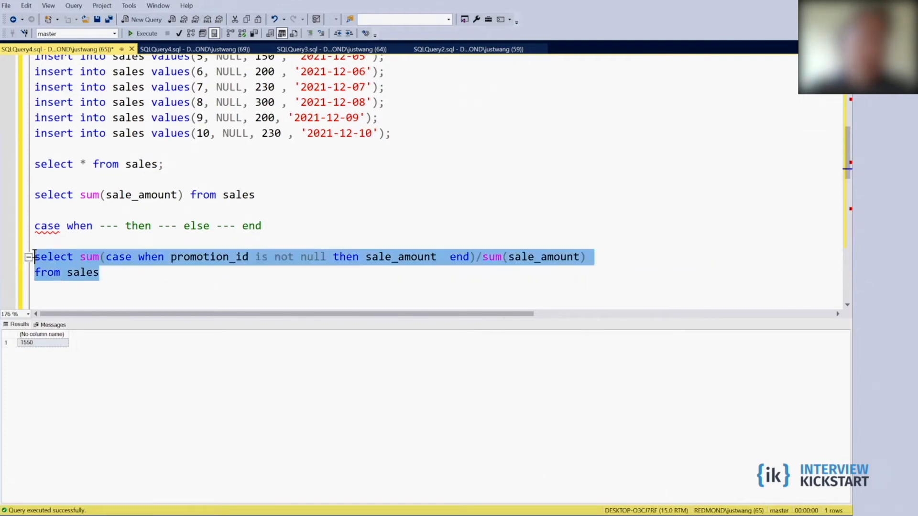
pyautogui.press('F5')
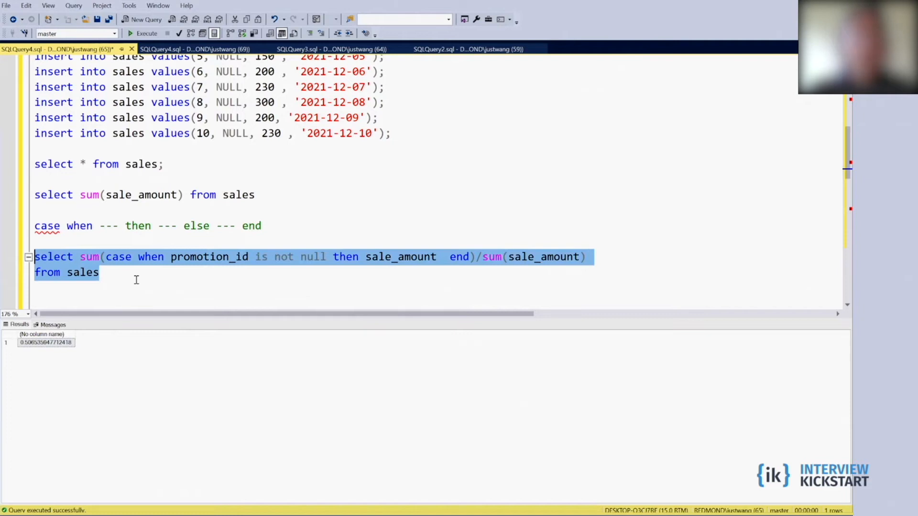
pyautogui.scroll(-2, 726, 246)
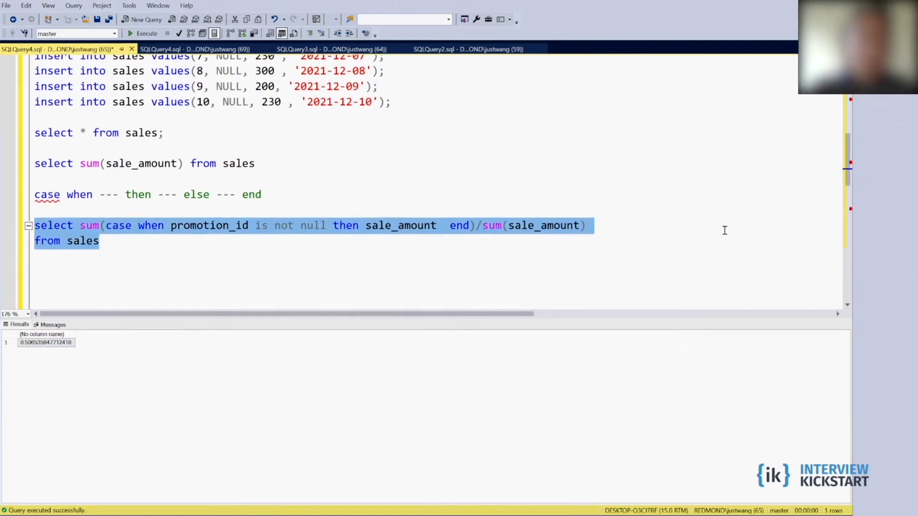
pyautogui.scroll(-2, 727, 245)
pyautogui.scroll(-2, 726, 245)
pyautogui.scroll(-2, 727, 246)
pyautogui.scroll(-1, 726, 248)
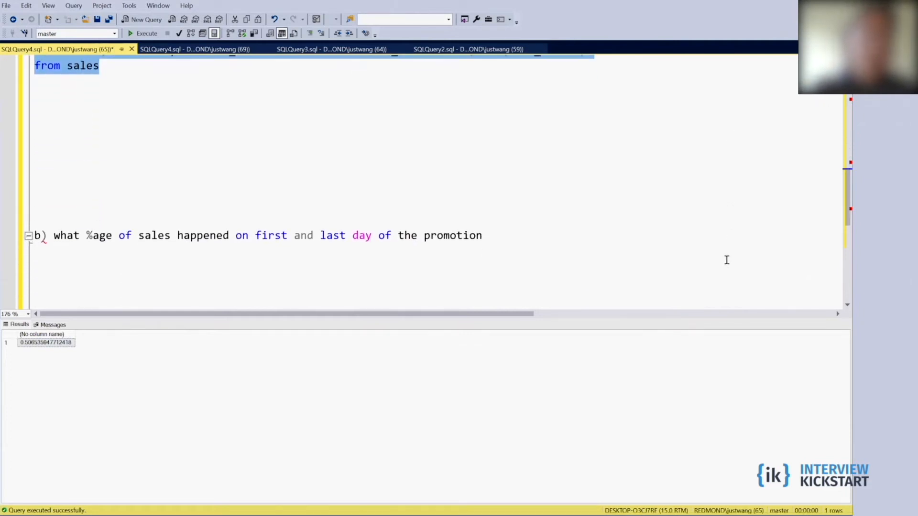
pyautogui.scroll(-1, 726, 248)
pyautogui.scroll(-1, 727, 248)
pyautogui.scroll(-1, 732, 241)
pyautogui.scroll(-1, 732, 241)
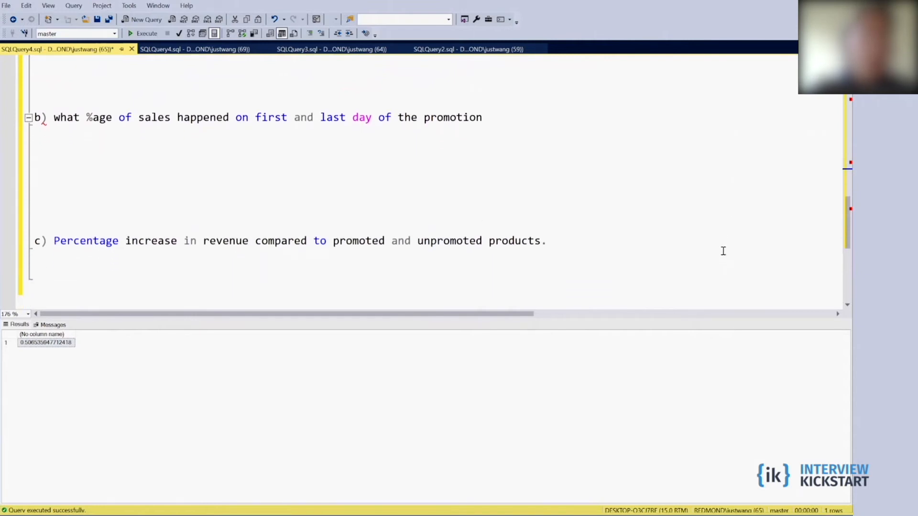
pyautogui.scroll(-1, 726, 252)
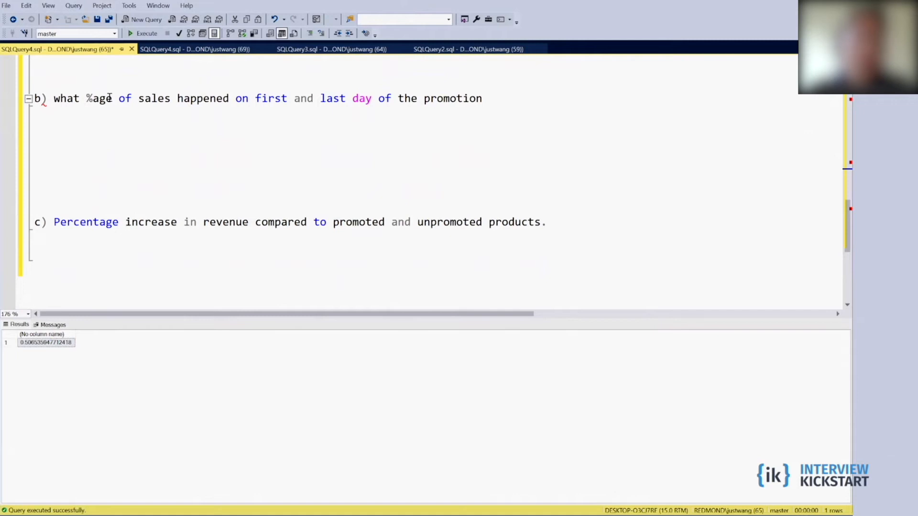
# Under question b) write 'select * from sales' and run it, listing ten rows
pyautogui.click(63, 120)
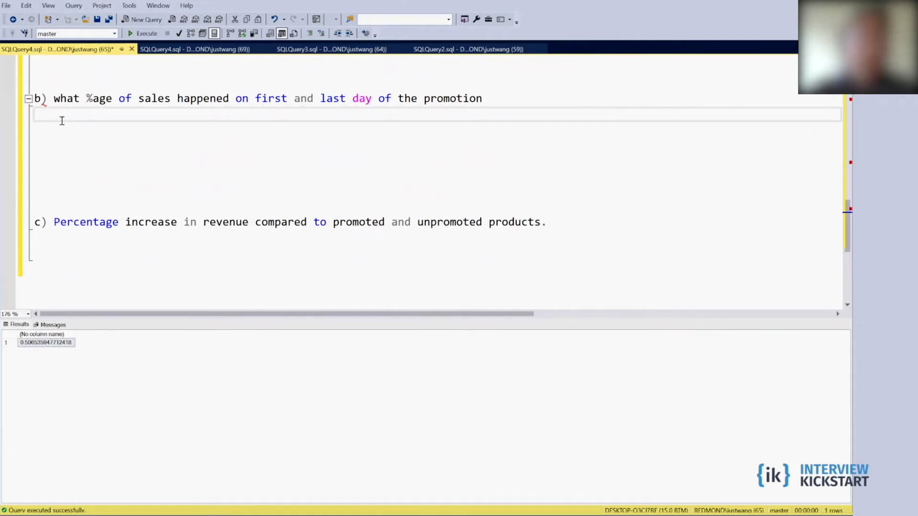
pyautogui.press('Return')
pyautogui.write('selec')
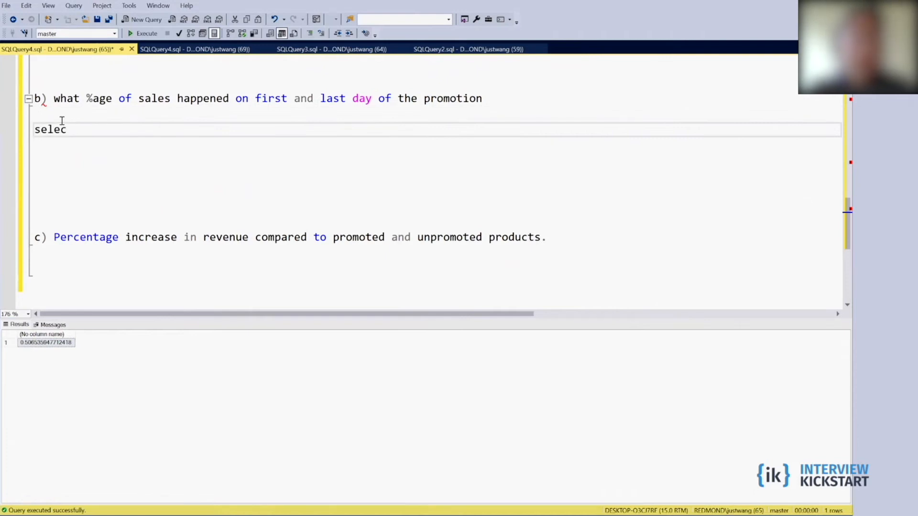
pyautogui.write('t * fro')
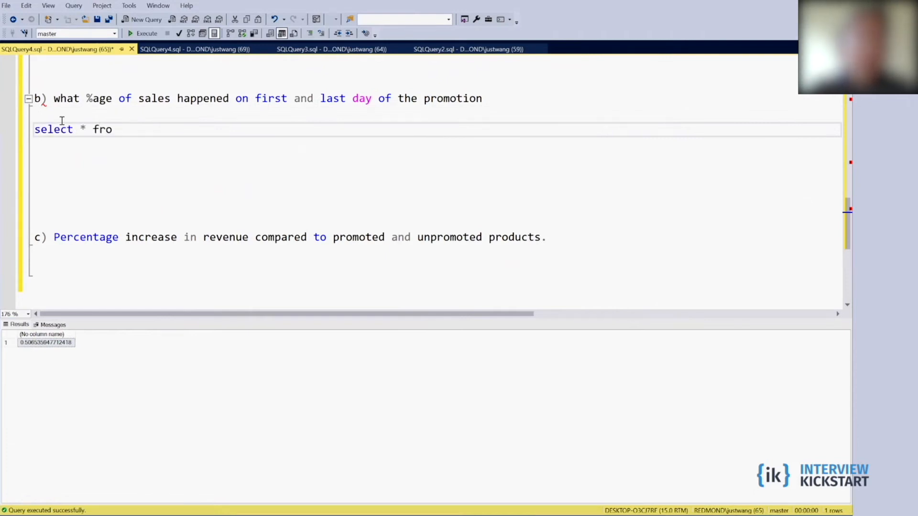
pyautogui.write('m s')
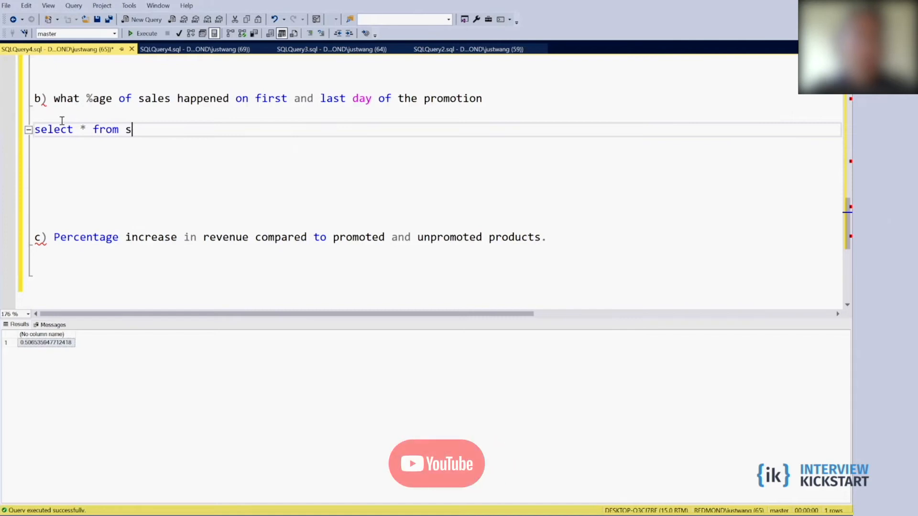
pyautogui.write('ales')
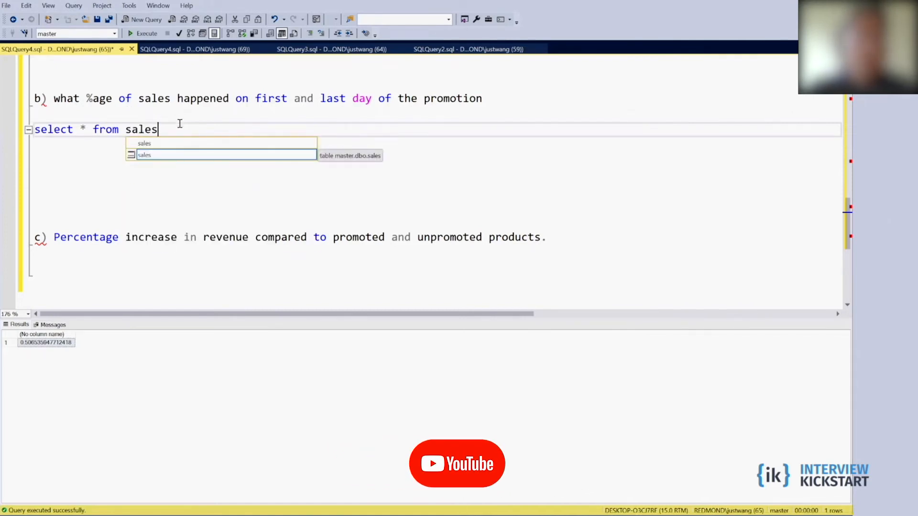
pyautogui.moveTo(160, 129); pyautogui.dragTo(34, 130)
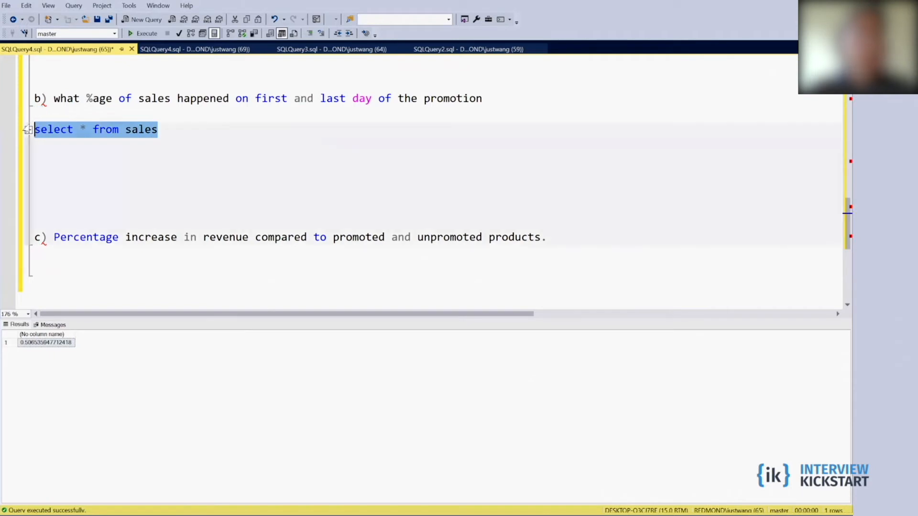
pyautogui.press('F5')
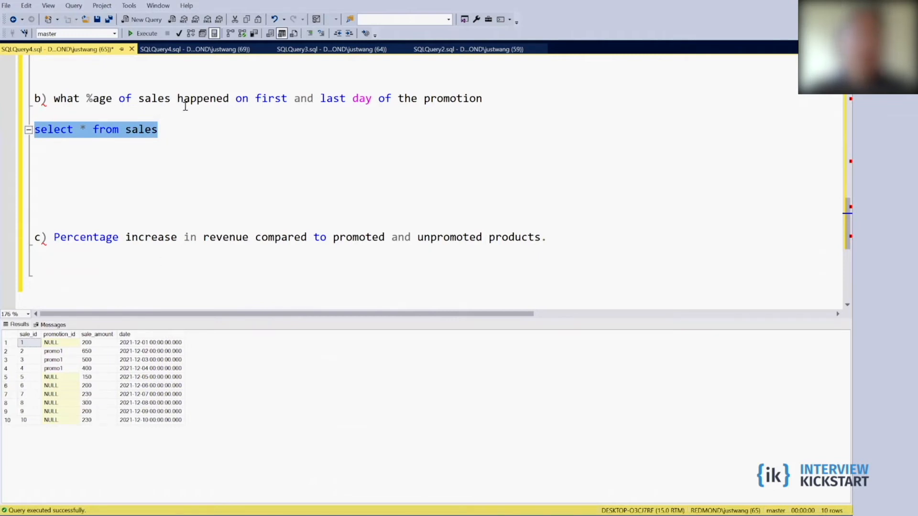
pyautogui.click(81, 130)
pyautogui.click(92, 129)
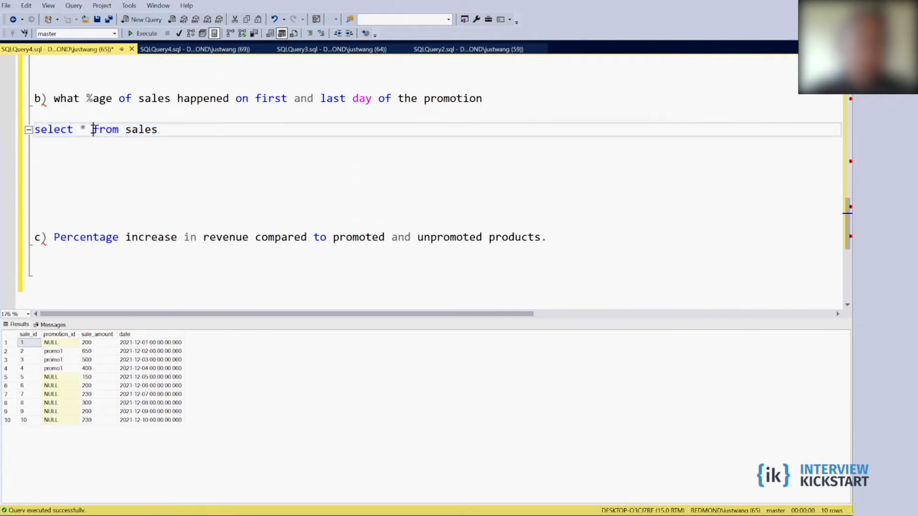
# Add ', sale_amount/(select sum(sale_amount) from sales) sale_pct' and run it over all ten rows
pyautogui.press('Return')
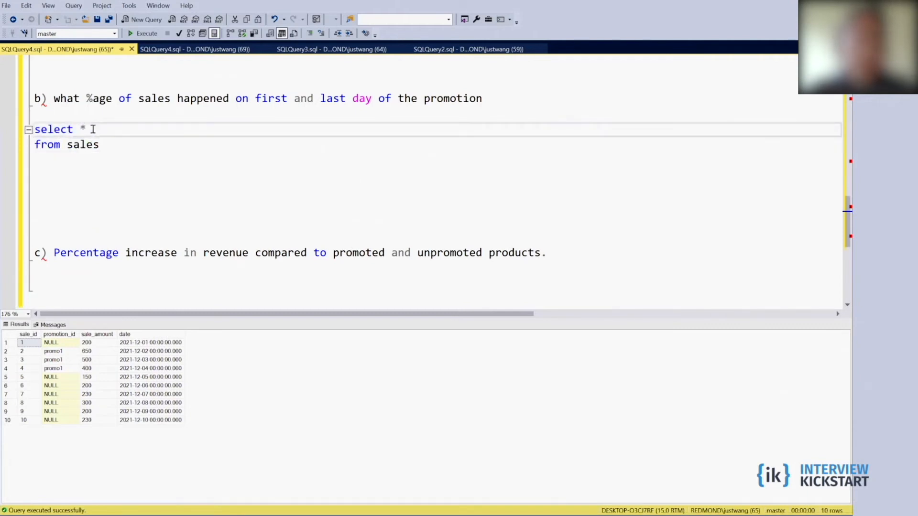
pyautogui.press('BackSpace')
pyautogui.write(',')
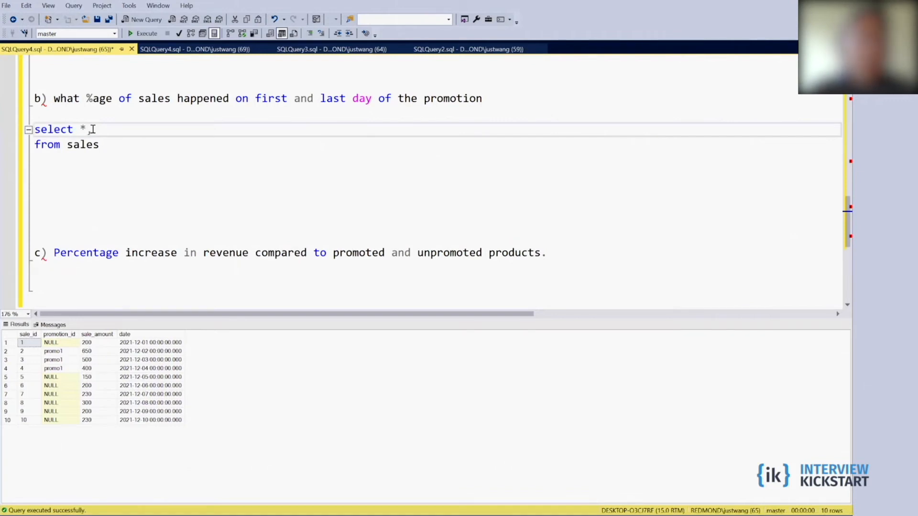
pyautogui.write(' s')
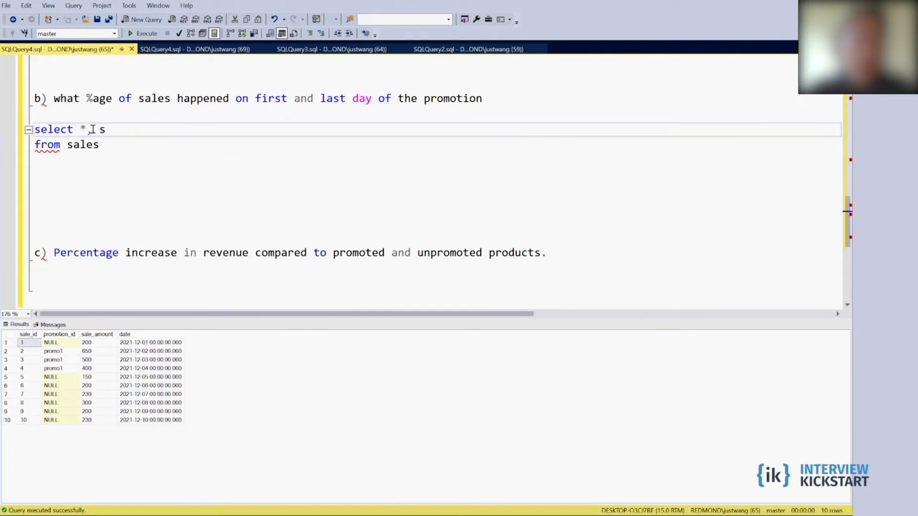
pyautogui.write('ale_am')
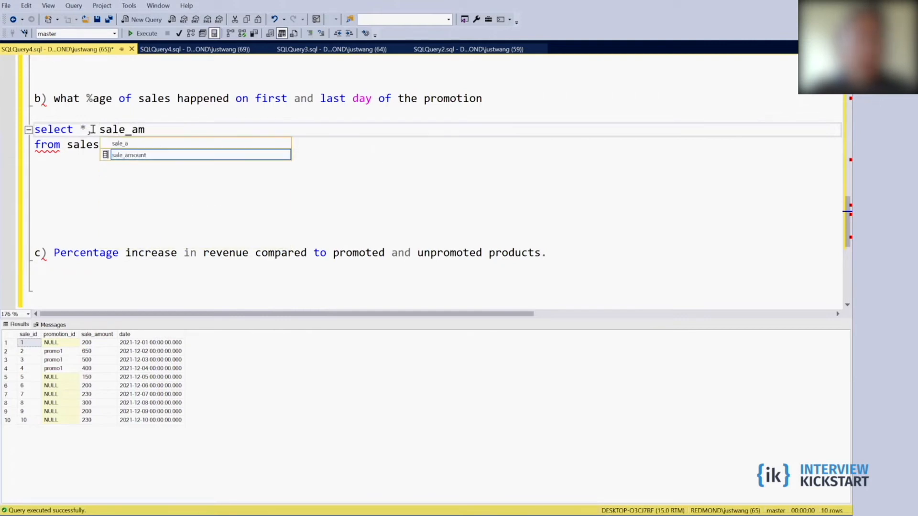
pyautogui.write('ount/')
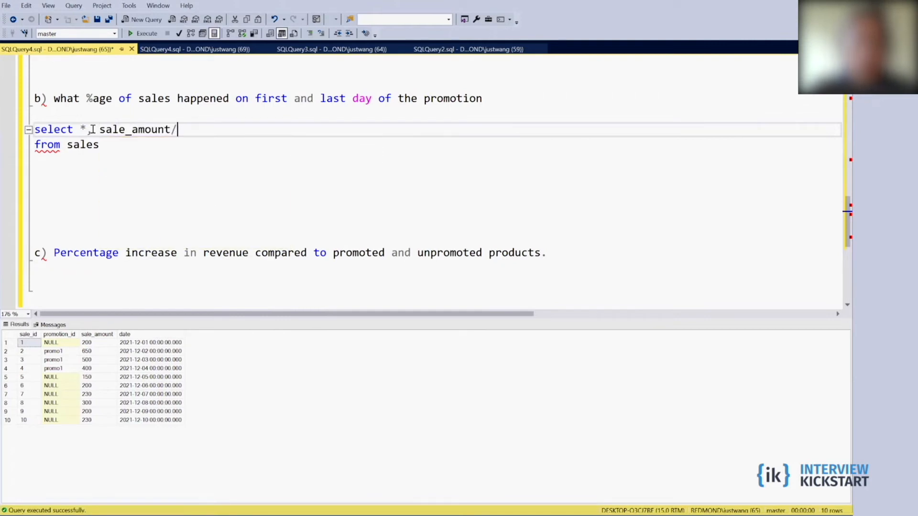
pyautogui.write('(')
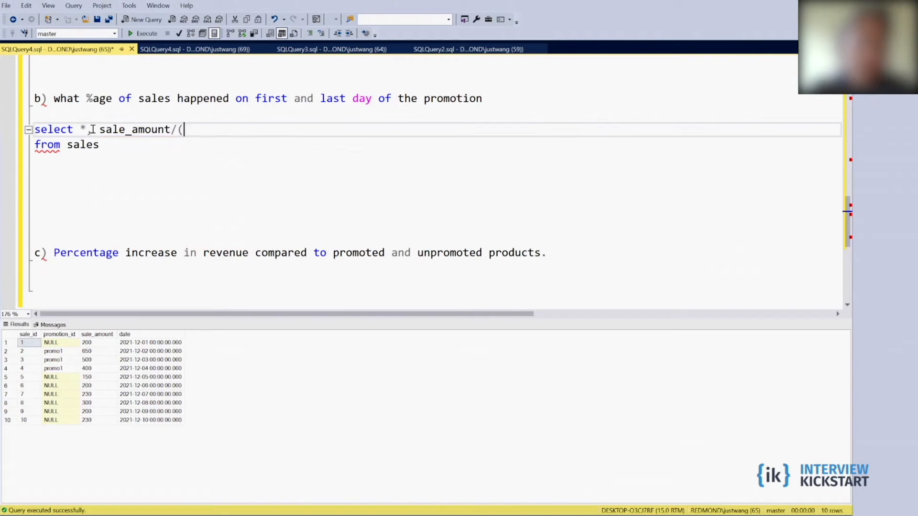
pyautogui.write('sel')
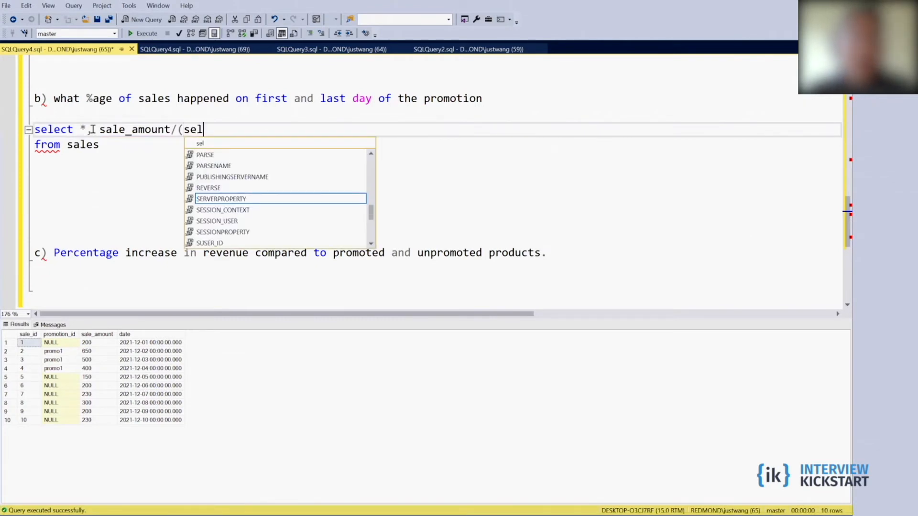
pyautogui.write('ect *')
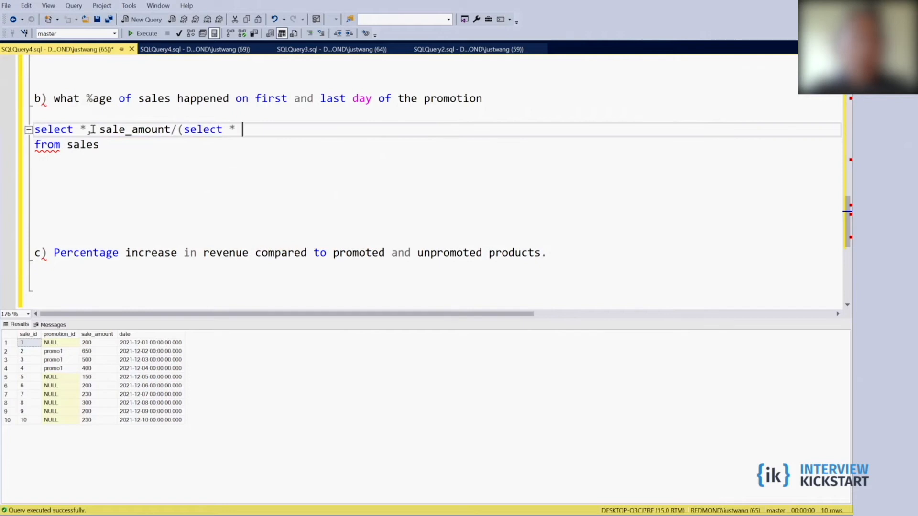
pyautogui.write('from')
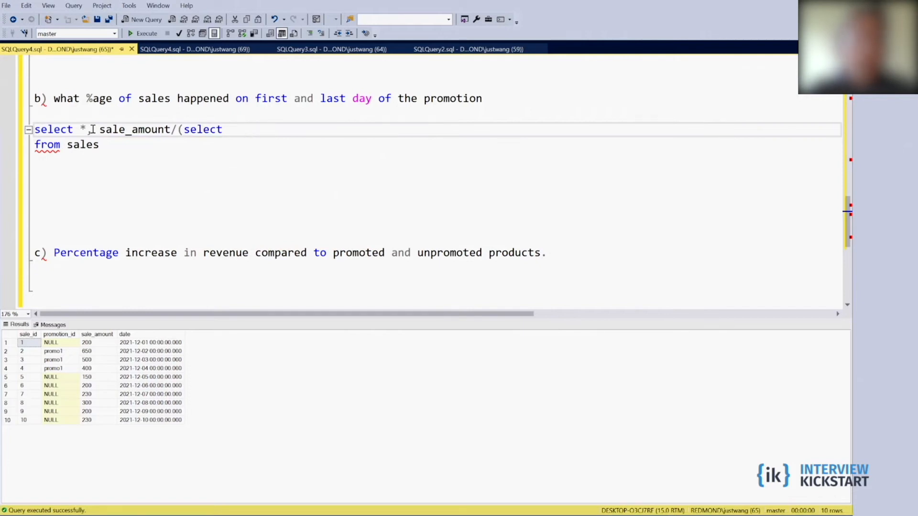
pyautogui.write(' sum(')
pyautogui.write('sale')
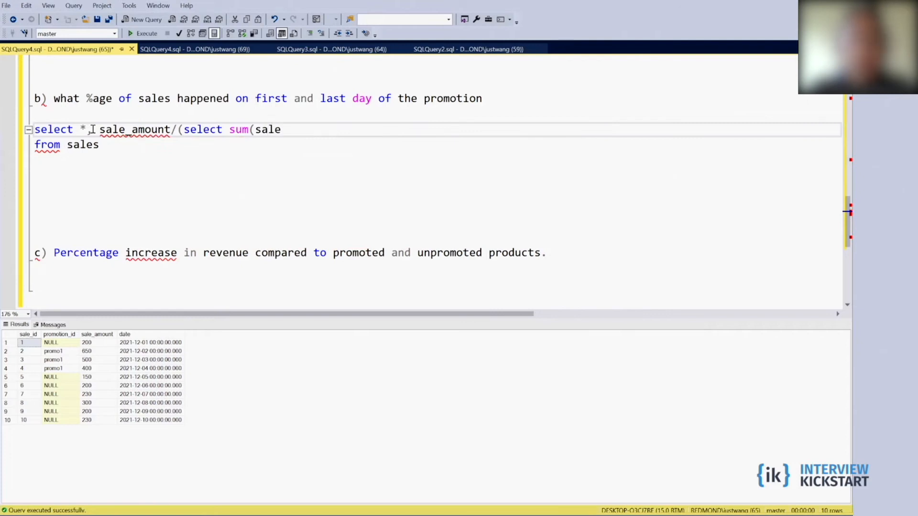
pyautogui.write('_amount')
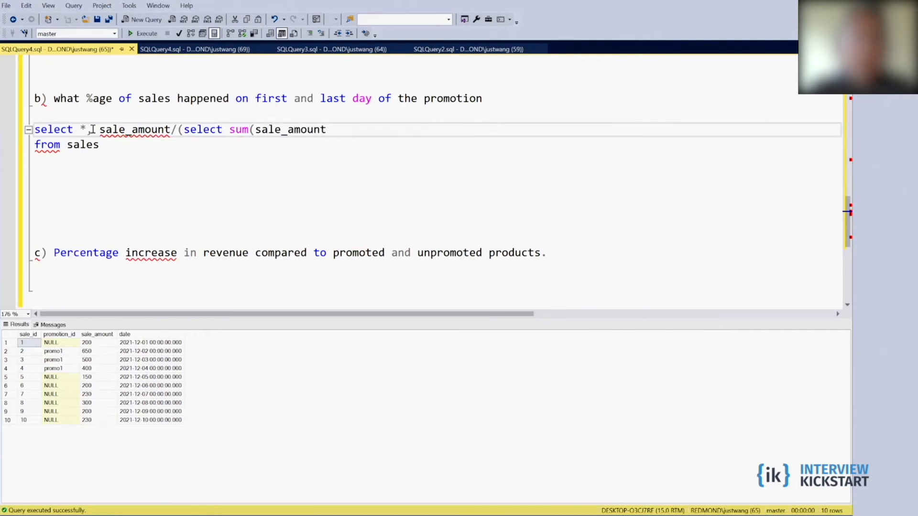
pyautogui.write(')')
pyautogui.write(' from')
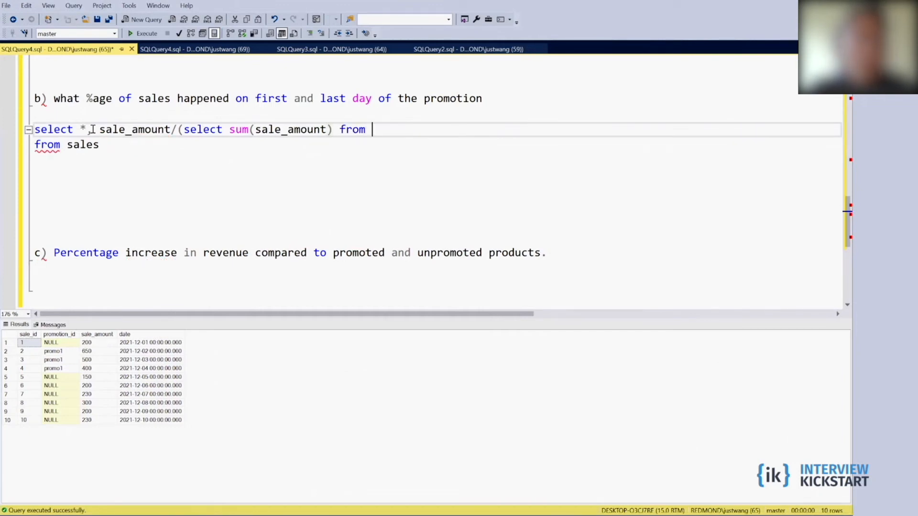
pyautogui.write(' sales')
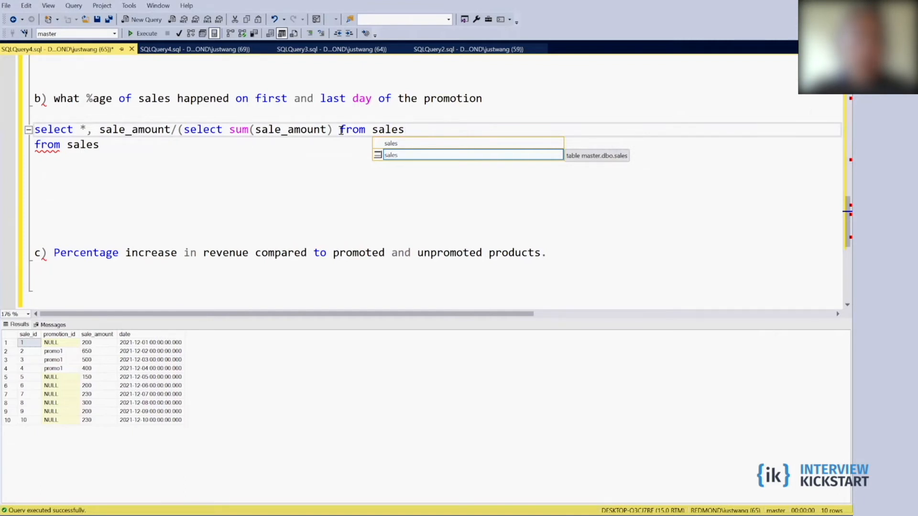
pyautogui.write(') sale')
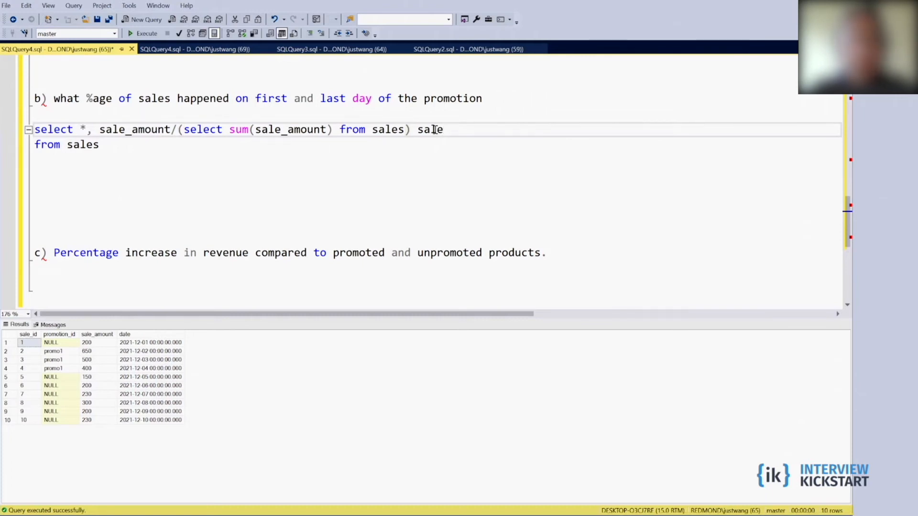
pyautogui.write('_pct')
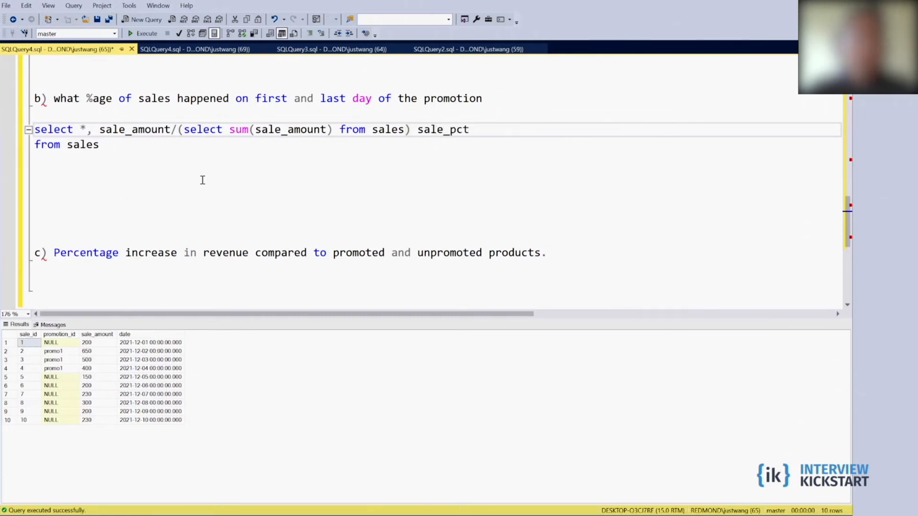
pyautogui.moveTo(108, 145); pyautogui.dragTo(33, 129)
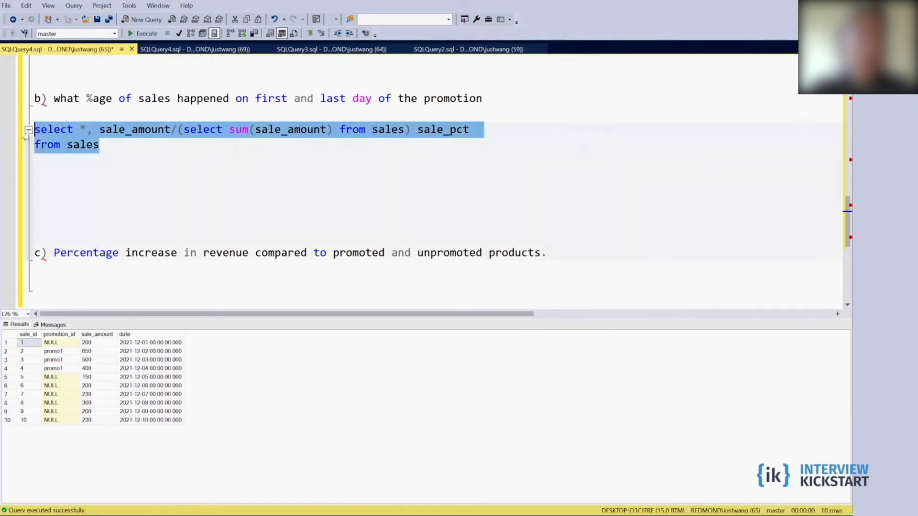
pyautogui.click(143, 34)
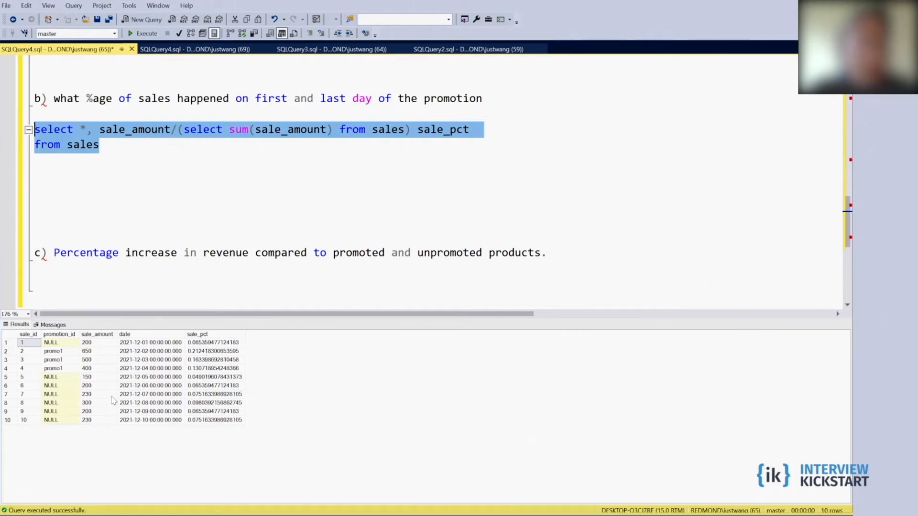
pyautogui.click(206, 184)
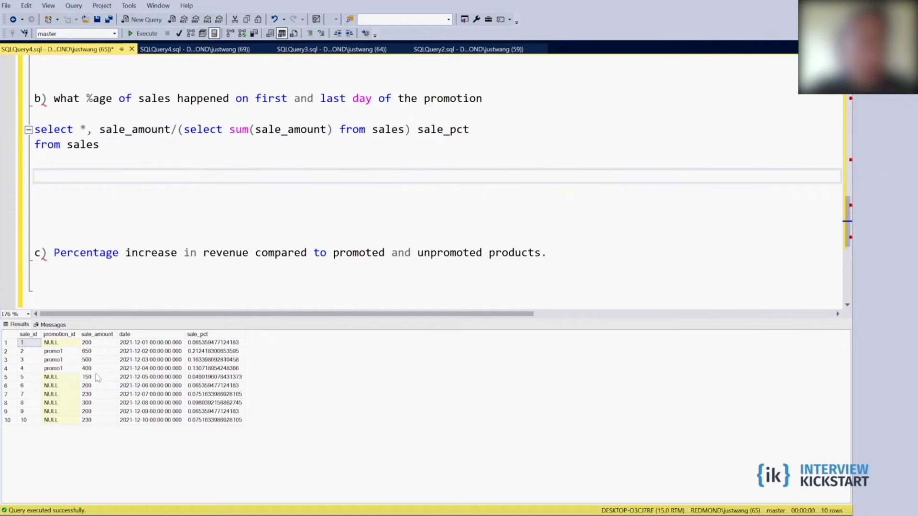
# Point out the promo1 sale_pct values and discard a half-typed order by clause
pyautogui.moveTo(90, 351); pyautogui.dragTo(113, 372)
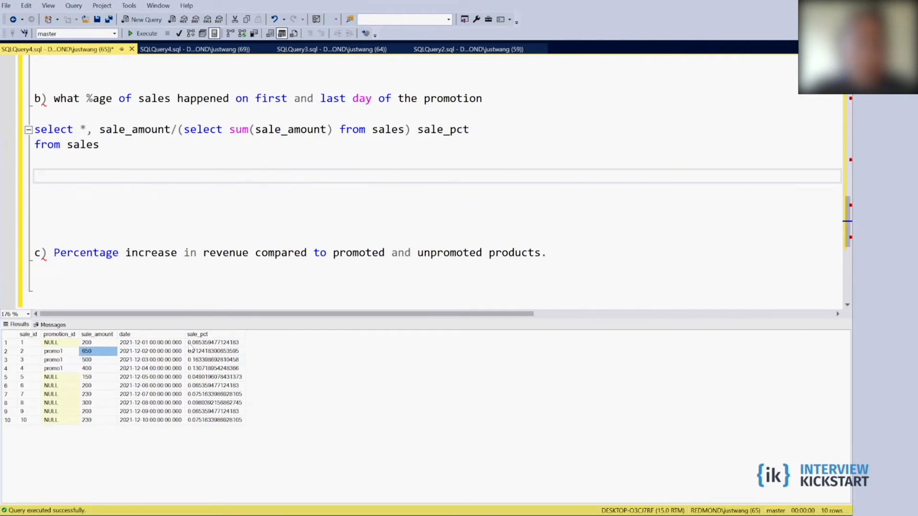
pyautogui.click(202, 352)
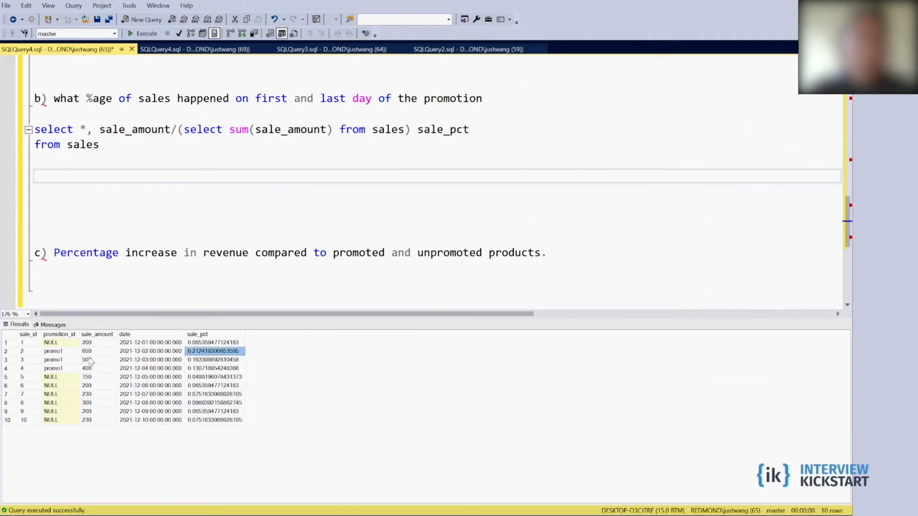
pyautogui.click(110, 157)
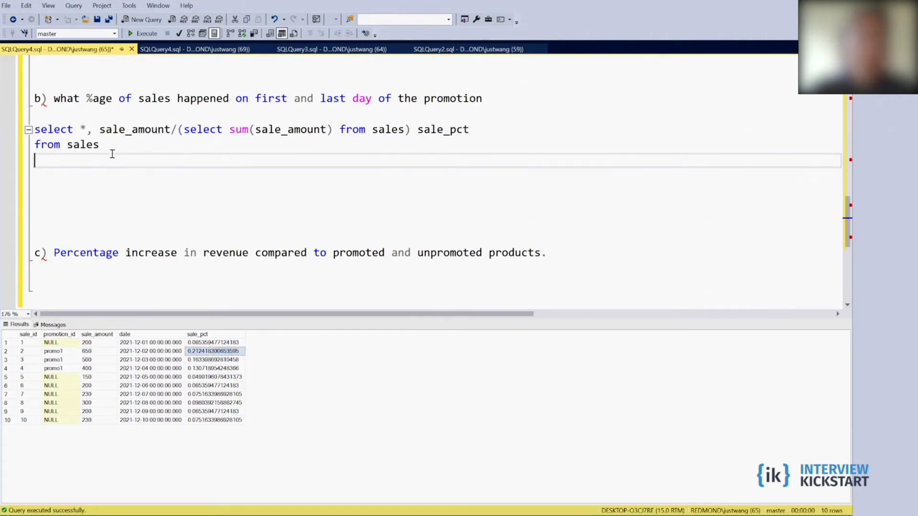
pyautogui.write('or')
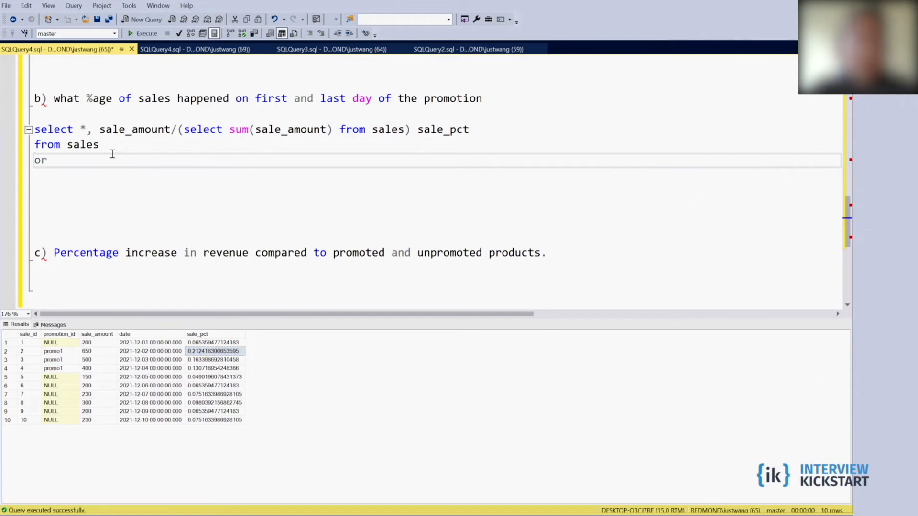
pyautogui.write('der b')
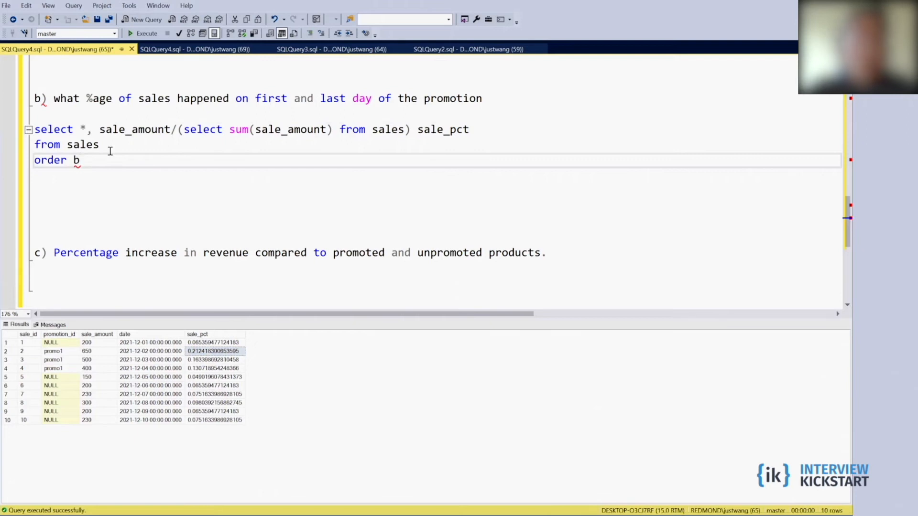
pyautogui.press('BackSpace')
pyautogui.press('BackSpace')
pyautogui.press('BackSpace')
pyautogui.press('BackSpace')
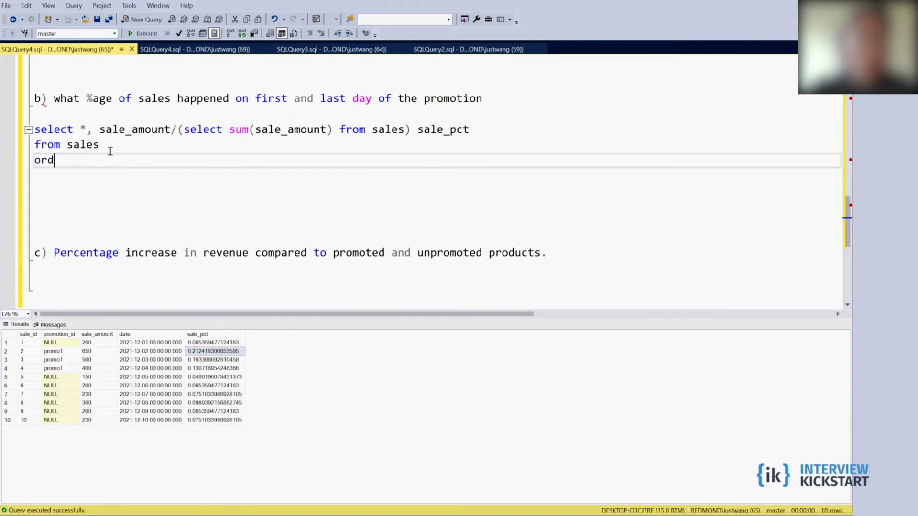
pyautogui.press('BackSpace')
pyautogui.press('BackSpace')
pyautogui.press('BackSpace')
pyautogui.write('here')
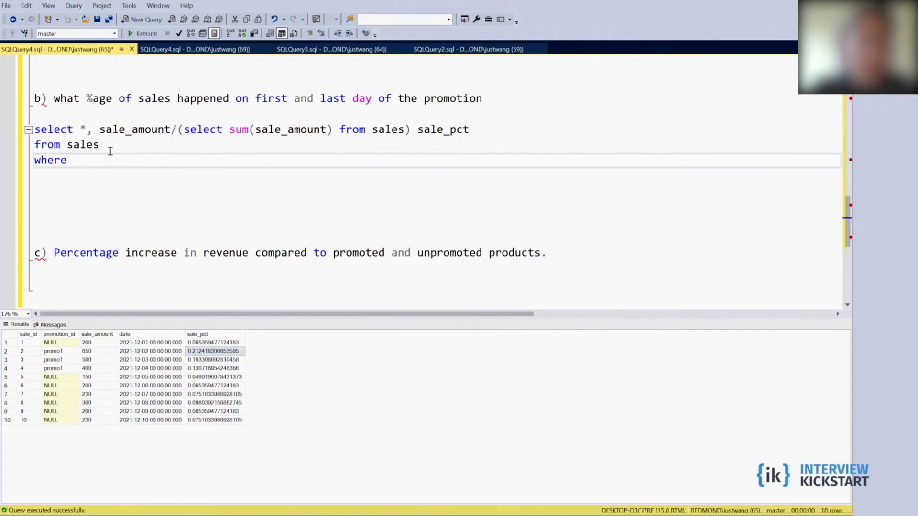
pyautogui.write('pro')
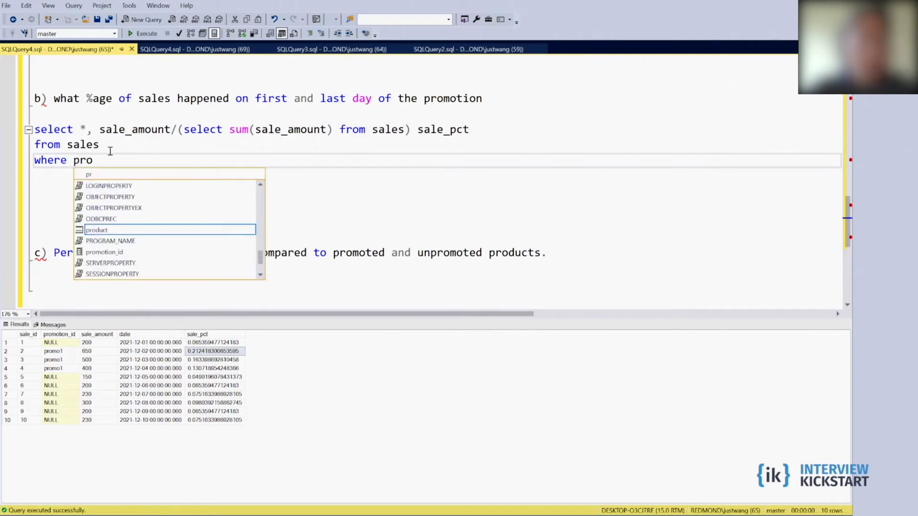
# Add 'where promotion_id is not null' and run, returning three promo1 rows
pyautogui.doubleClick(113, 252)
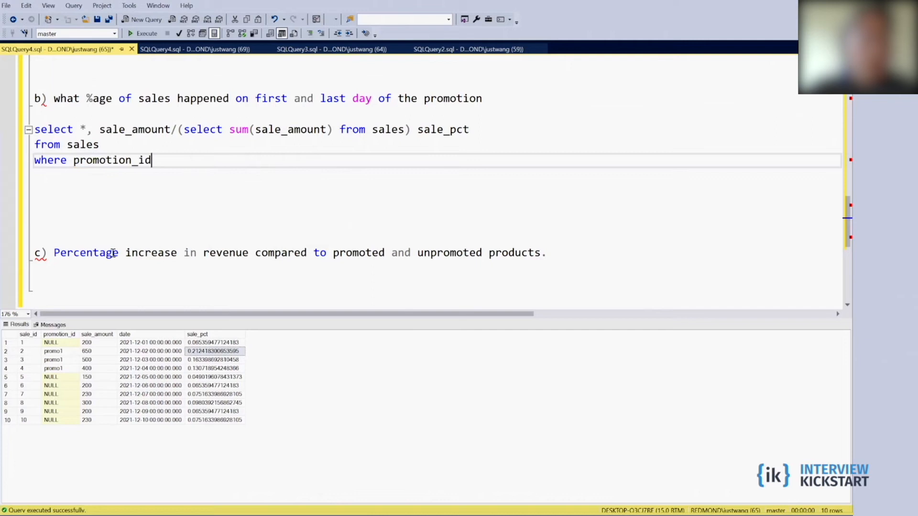
pyautogui.write('is n')
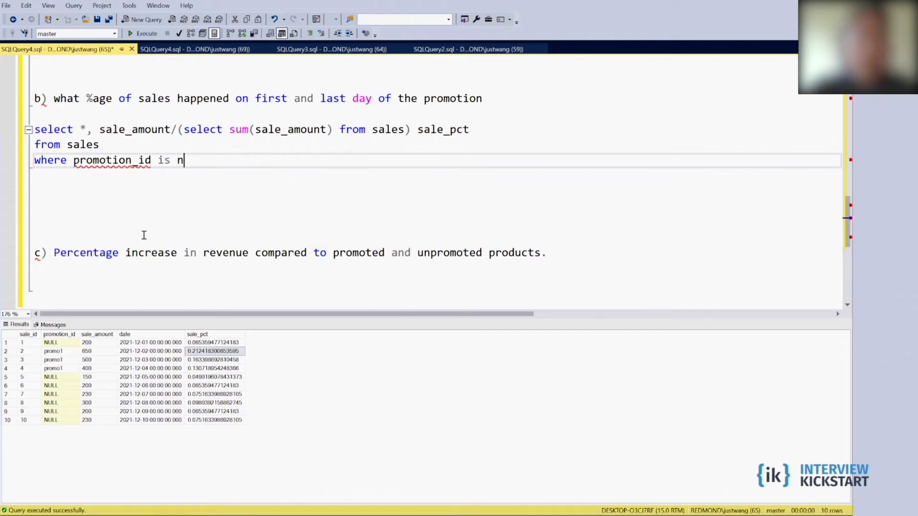
pyautogui.write('ot null')
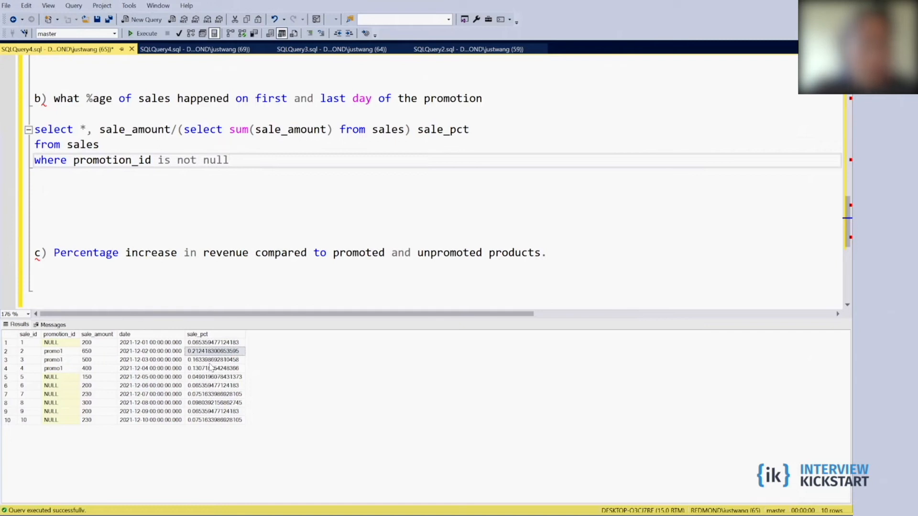
pyautogui.click(248, 179)
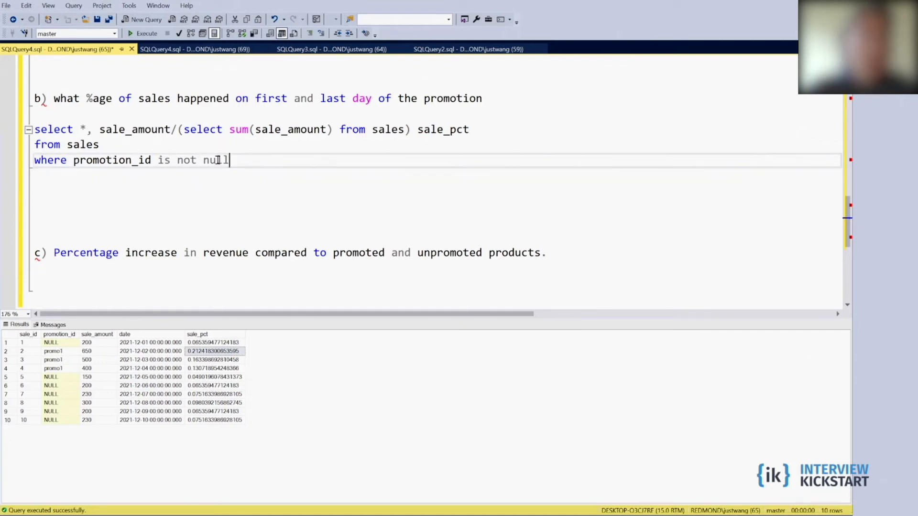
pyautogui.moveTo(229, 160); pyautogui.dragTo(34, 129)
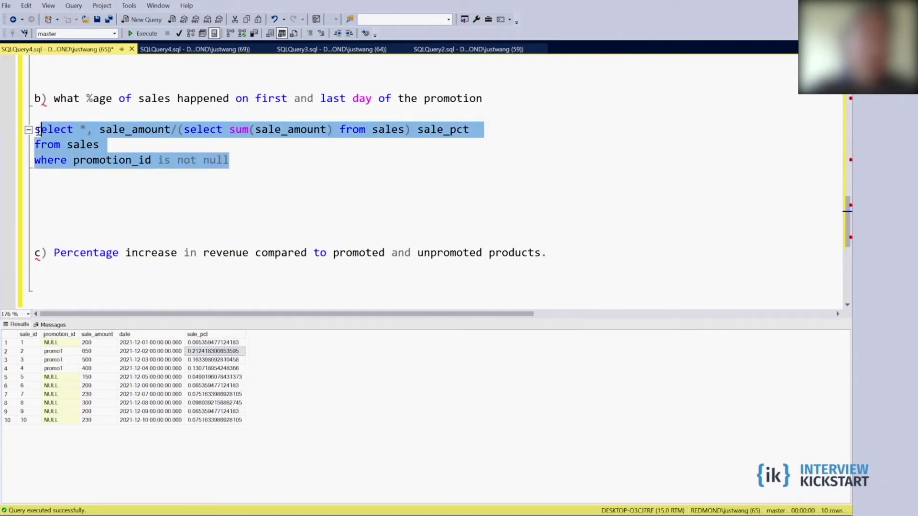
pyautogui.click(139, 34)
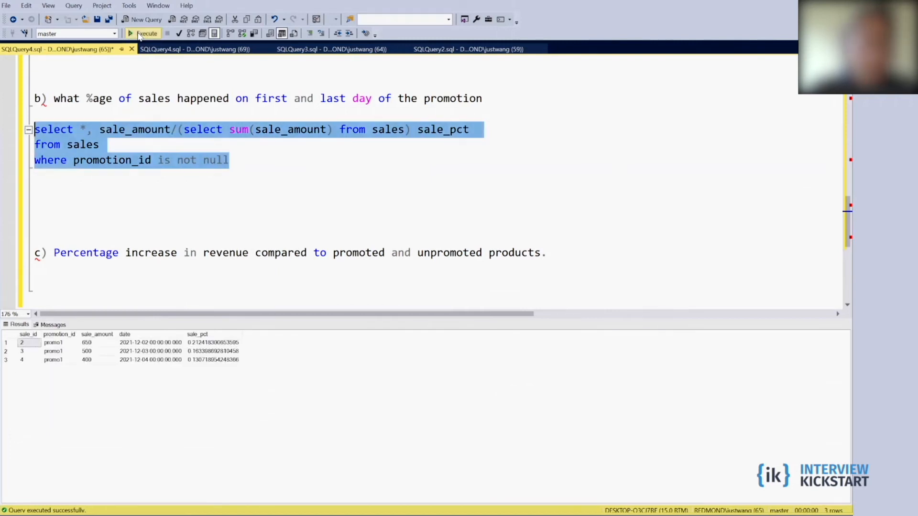
pyautogui.click(239, 164)
# Add 'order by date' and 'top 1' so the query returns the earliest promotion sale, and run it
pyautogui.press('Return')
pyautogui.write('order by d')
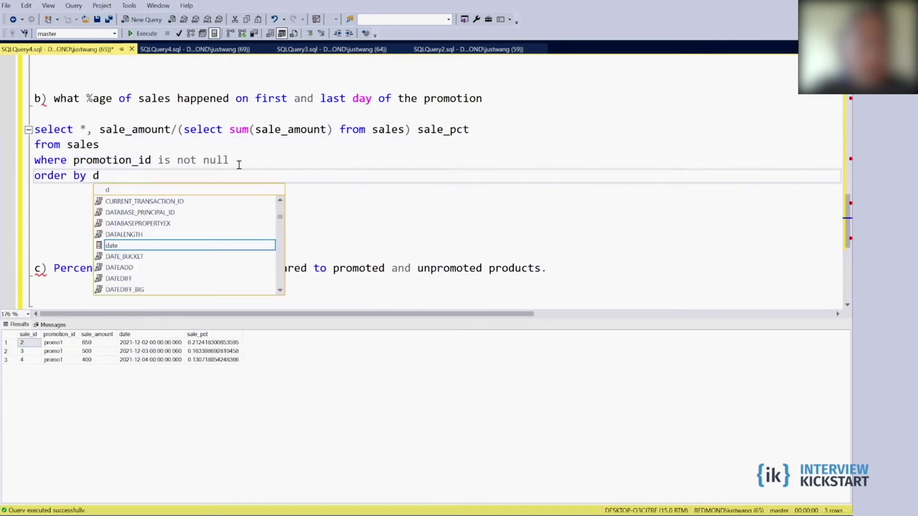
pyautogui.write('ate')
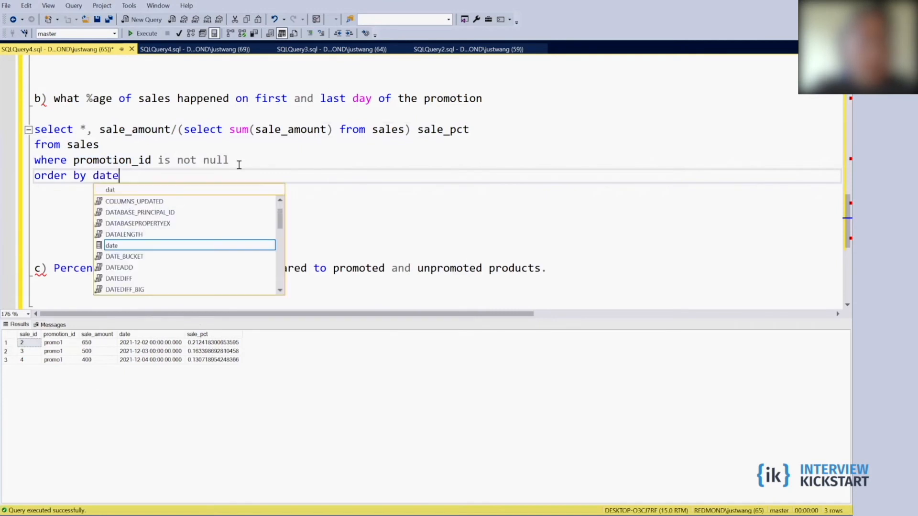
pyautogui.click(82, 129)
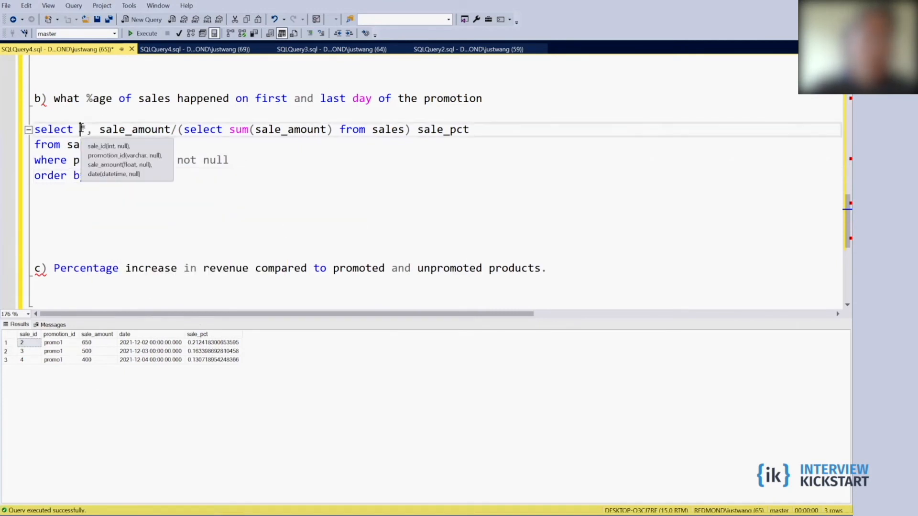
pyautogui.write('top')
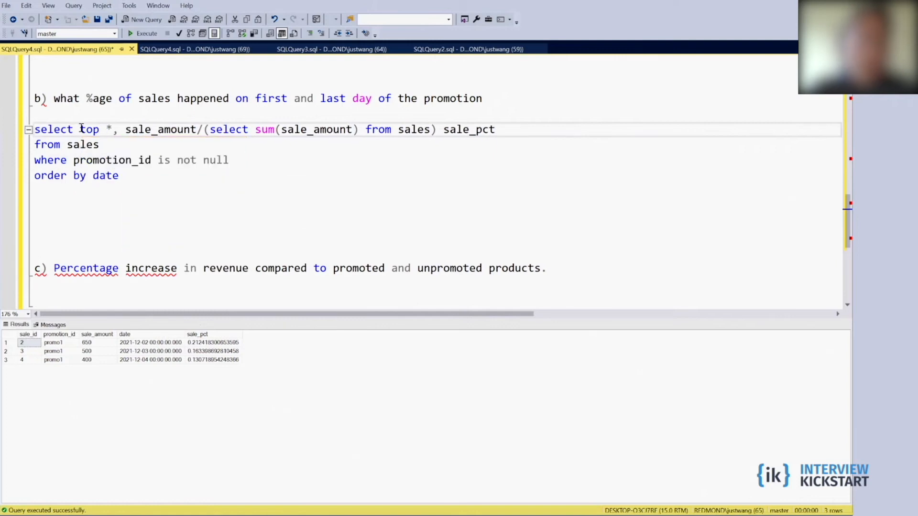
pyautogui.write(' 1')
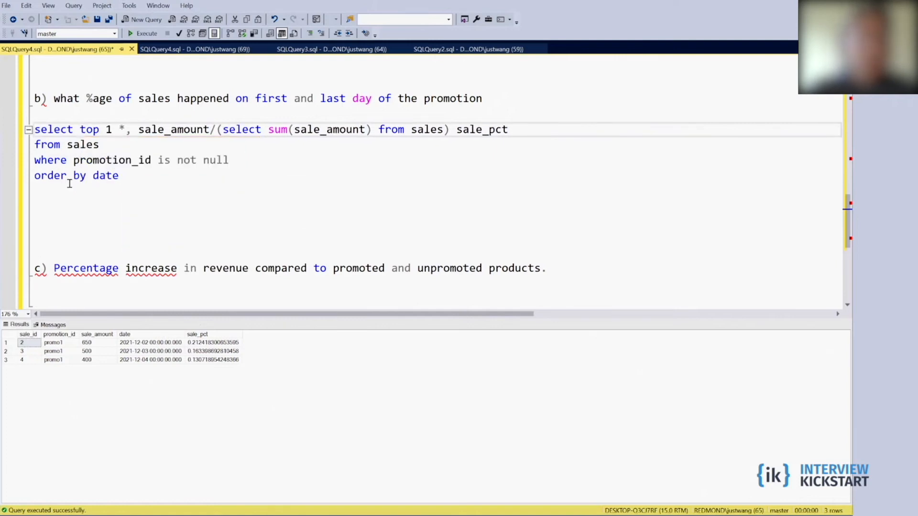
pyautogui.moveTo(122, 175); pyautogui.dragTo(35, 126)
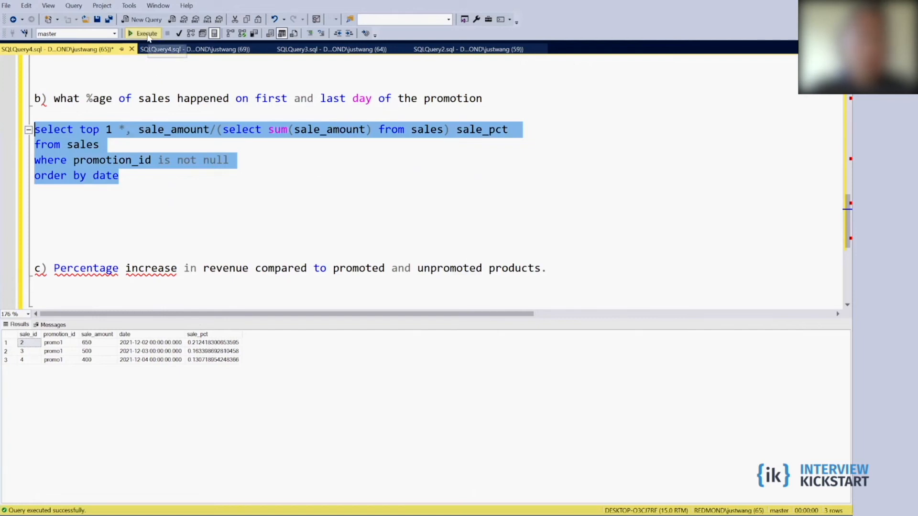
pyautogui.click(146, 34)
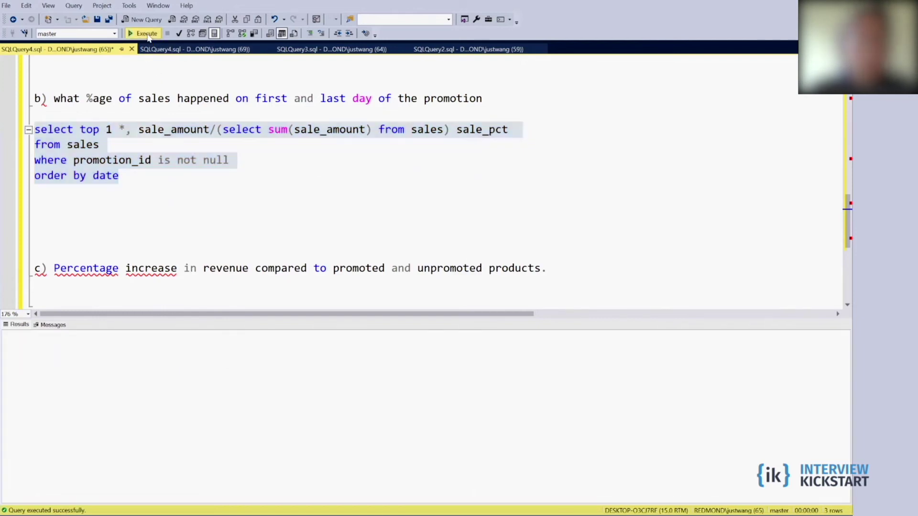
pyautogui.click(127, 129)
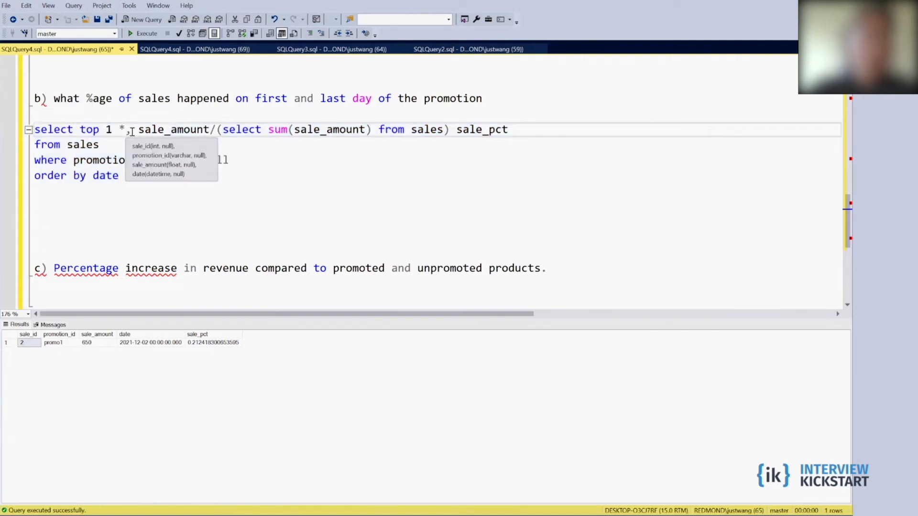
pyautogui.click(132, 129)
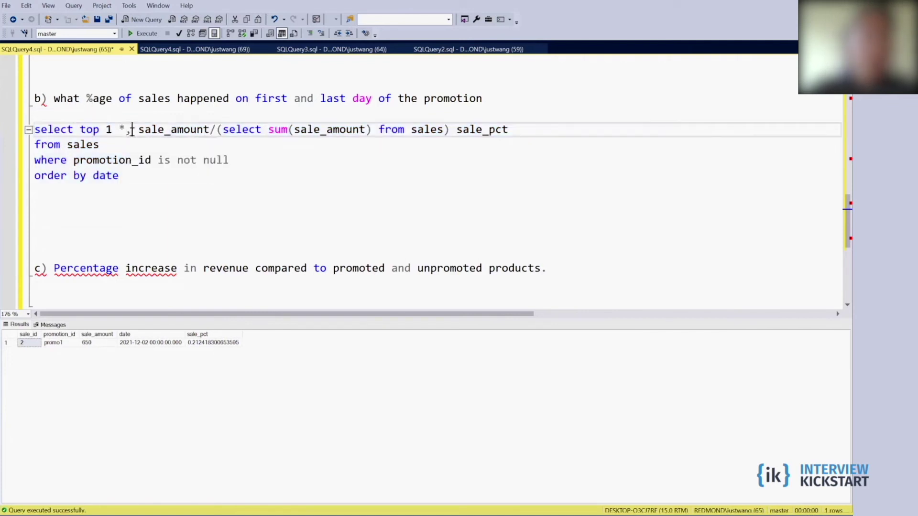
pyautogui.click(208, 343)
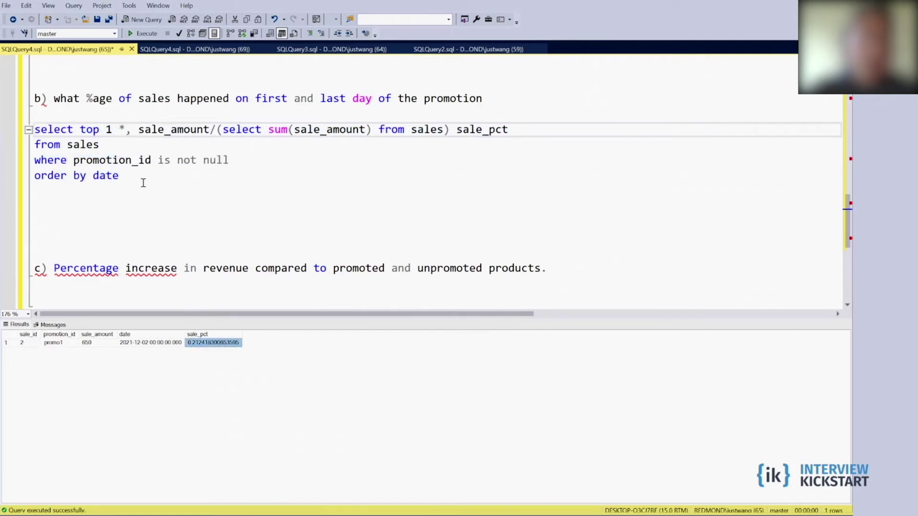
# Remove the '*,' so only sale_pct returns and rerun, getting about 0.2124 for the first promotion day
pyautogui.click(138, 129)
pyautogui.moveTo(138, 129); pyautogui.dragTo(173, 177)
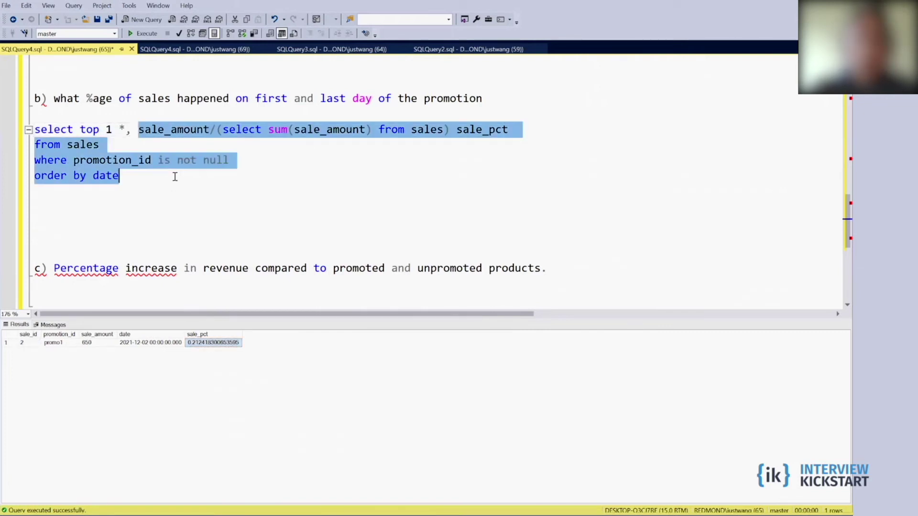
pyautogui.click(133, 140)
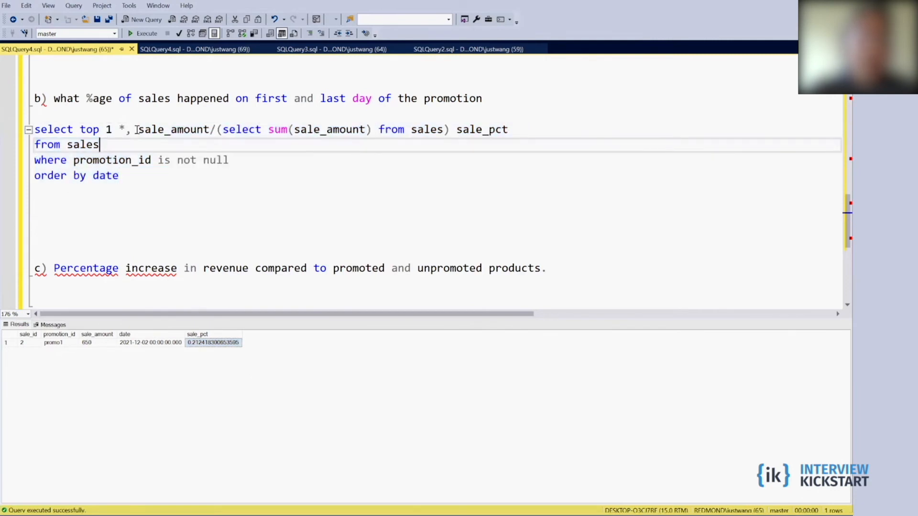
pyautogui.click(135, 130)
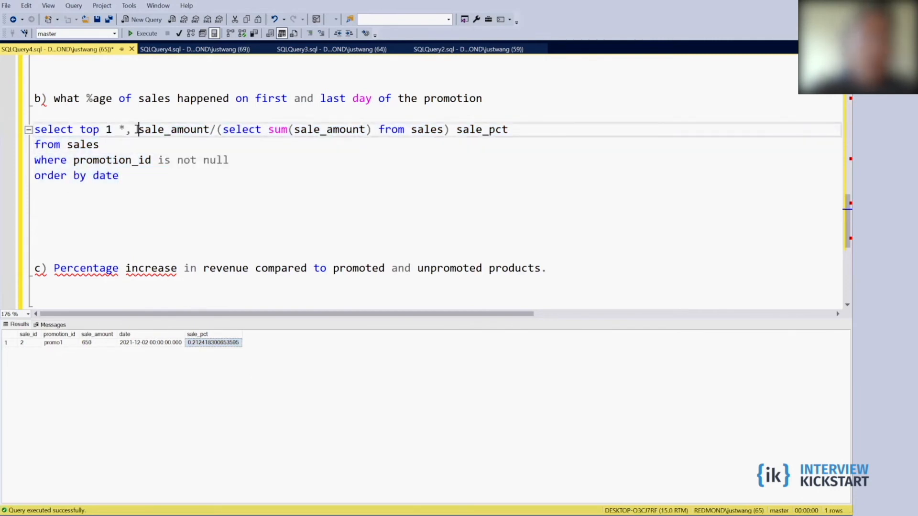
pyautogui.rightClick(136, 129)
pyautogui.click(119, 122)
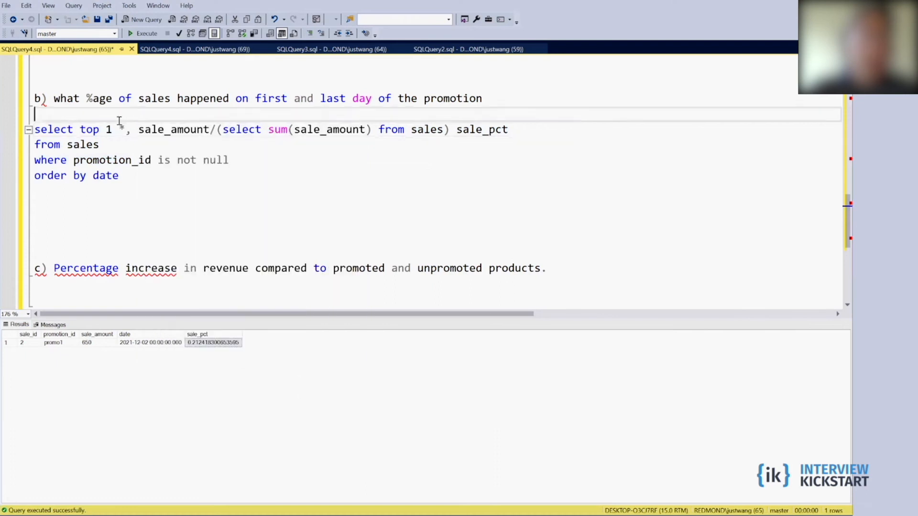
pyautogui.click(131, 129)
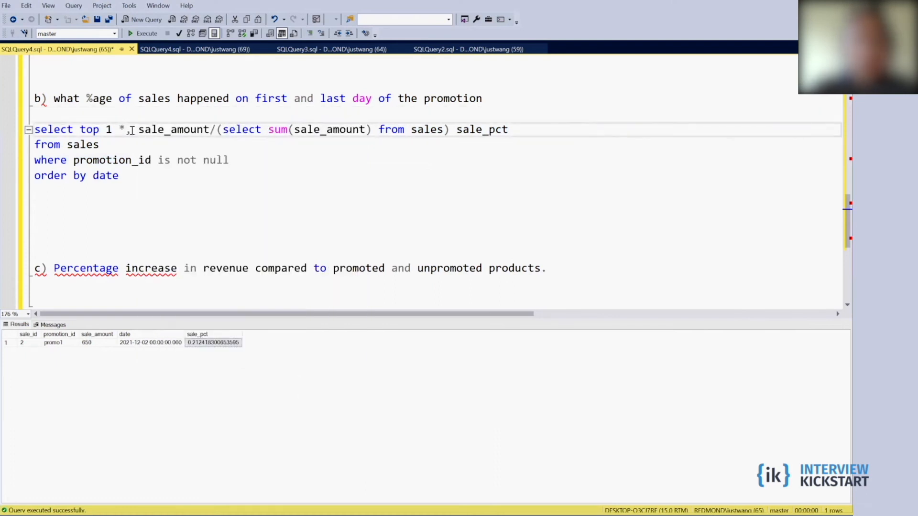
pyautogui.press('BackSpace')
pyautogui.press('BackSpace')
pyautogui.press('BackSpace')
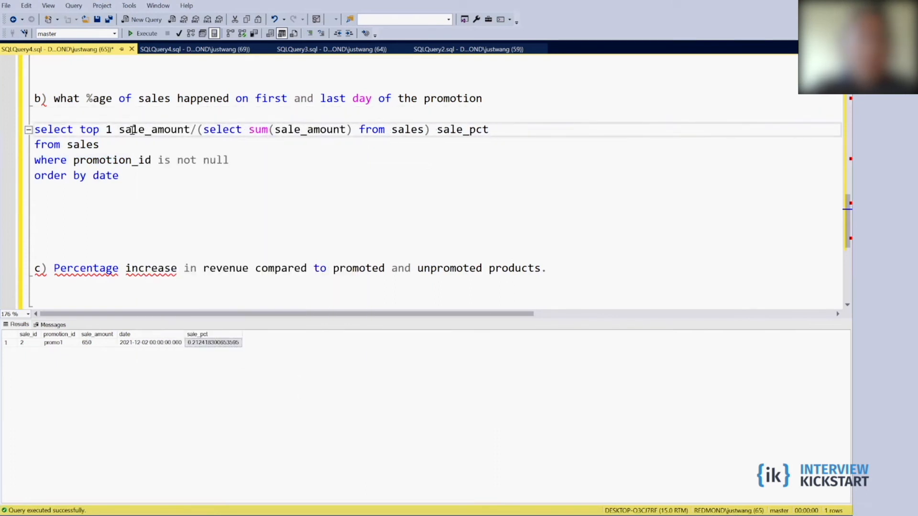
pyautogui.moveTo(122, 176); pyautogui.dragTo(40, 115)
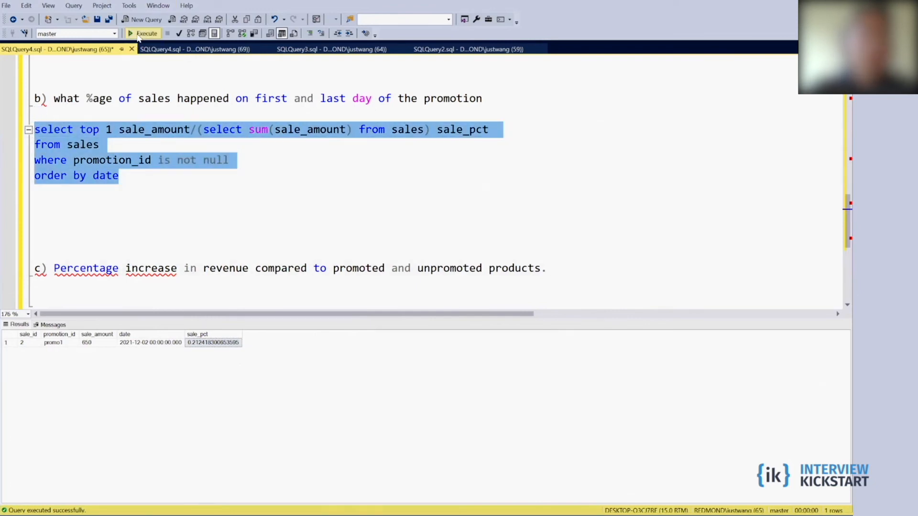
pyautogui.click(141, 33)
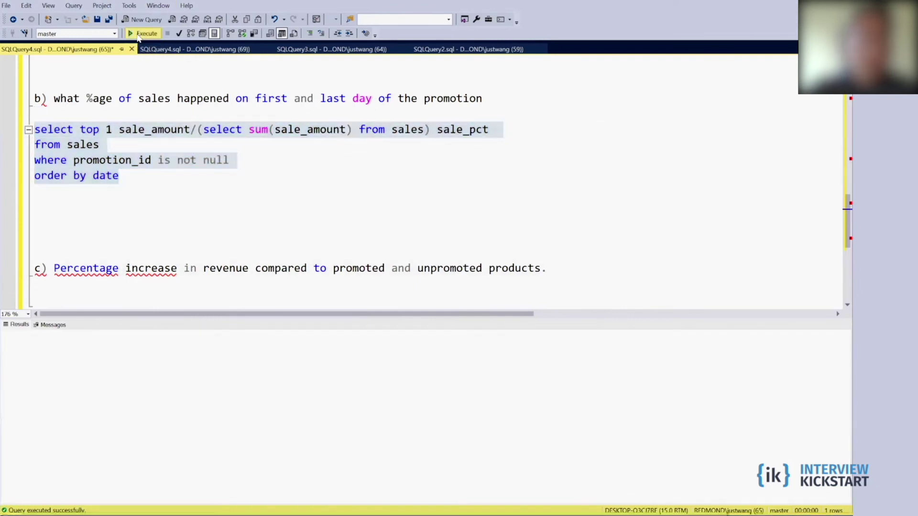
pyautogui.click(127, 188)
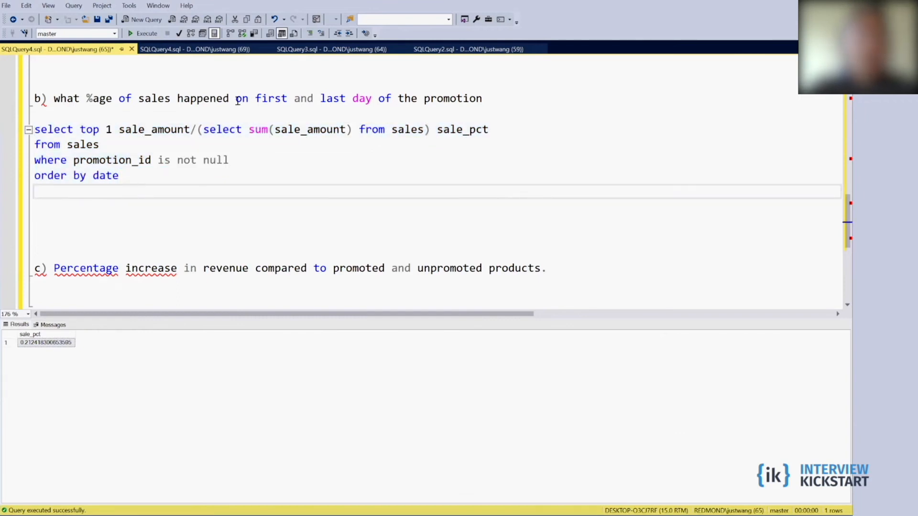
pyautogui.moveTo(120, 177); pyautogui.dragTo(34, 130)
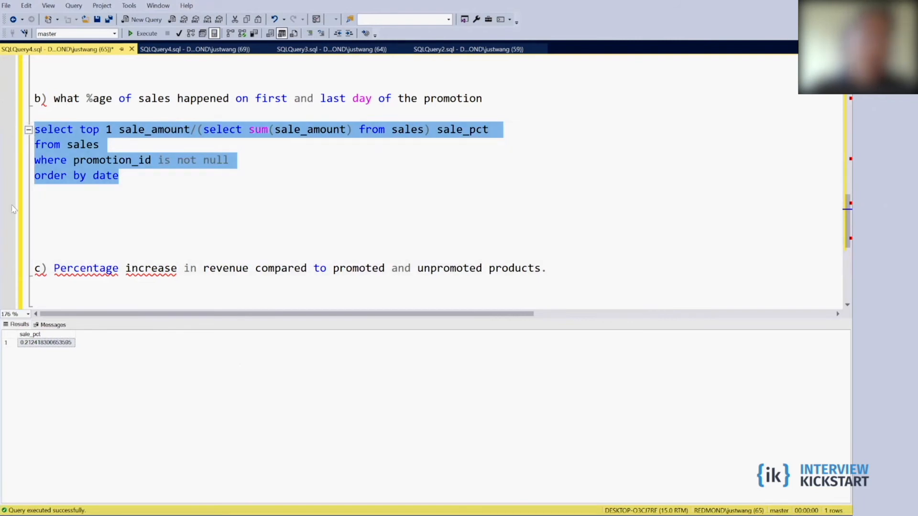
# Paste a duplicate of the query below with 'desc' on the order by and run it for the last promotion day
pyautogui.hotkey('ctrl', 'c')
pyautogui.click(40, 205)
pyautogui.hotkey('ctrl', 'v')
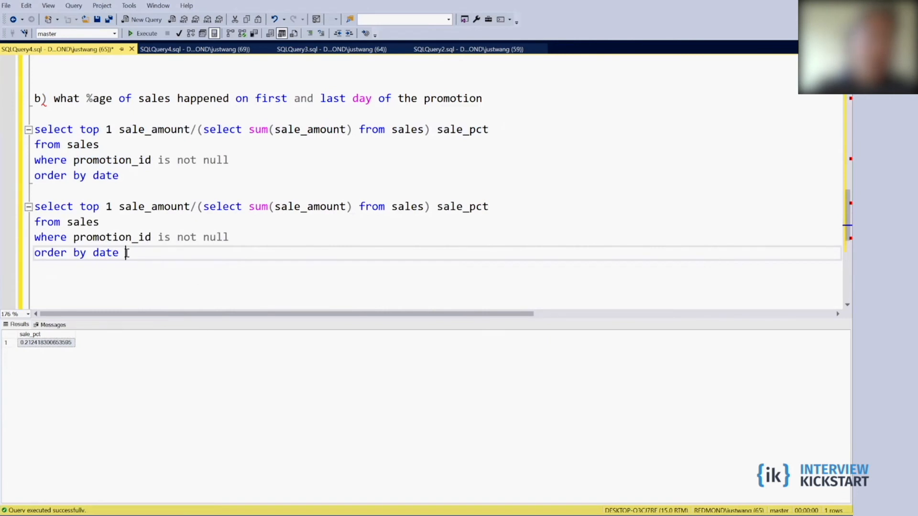
pyautogui.write('desc')
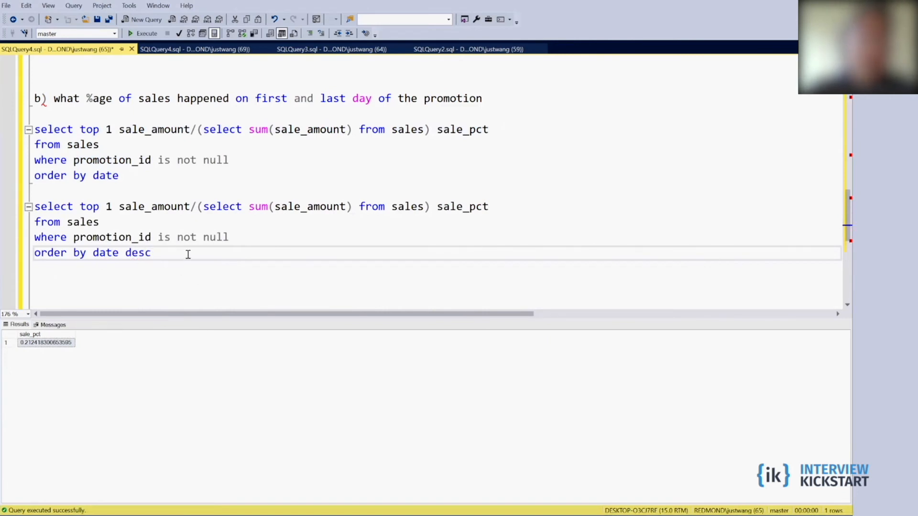
pyautogui.moveTo(154, 252); pyautogui.dragTo(34, 207)
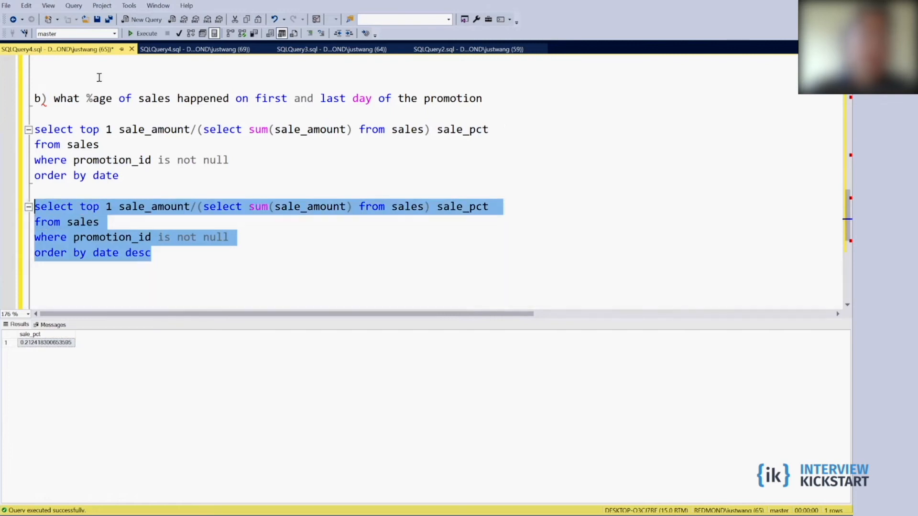
pyautogui.click(141, 34)
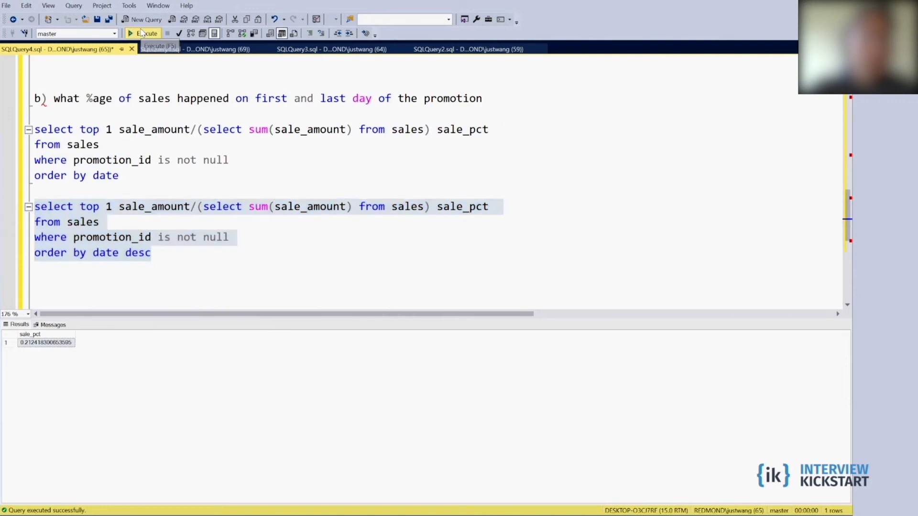
pyautogui.click(179, 251)
# Add '*,' after top 1 and rerun, showing the full last-day row: promo1, 400, 2021-12-04, sale_pct about 0.1307
pyautogui.click(103, 208)
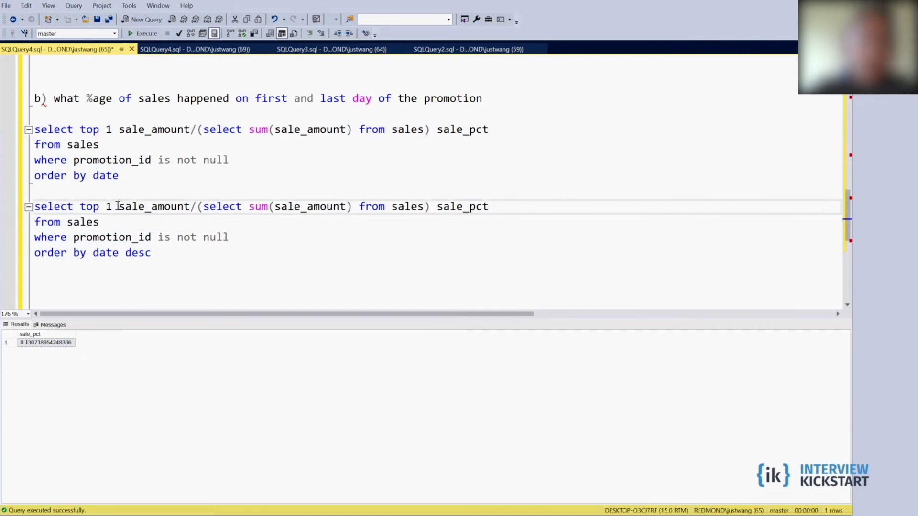
pyautogui.write('*,')
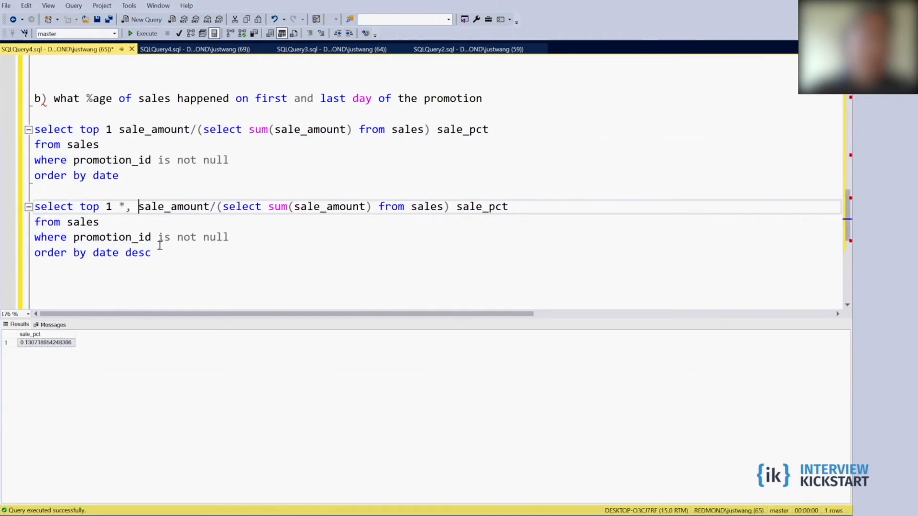
pyautogui.click(166, 255)
pyautogui.moveTo(165, 256); pyautogui.dragTo(33, 207)
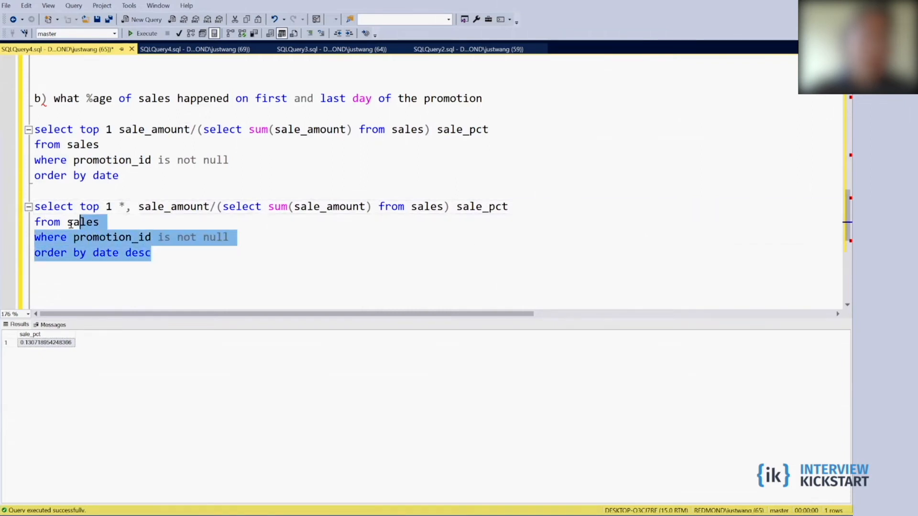
pyautogui.click(132, 35)
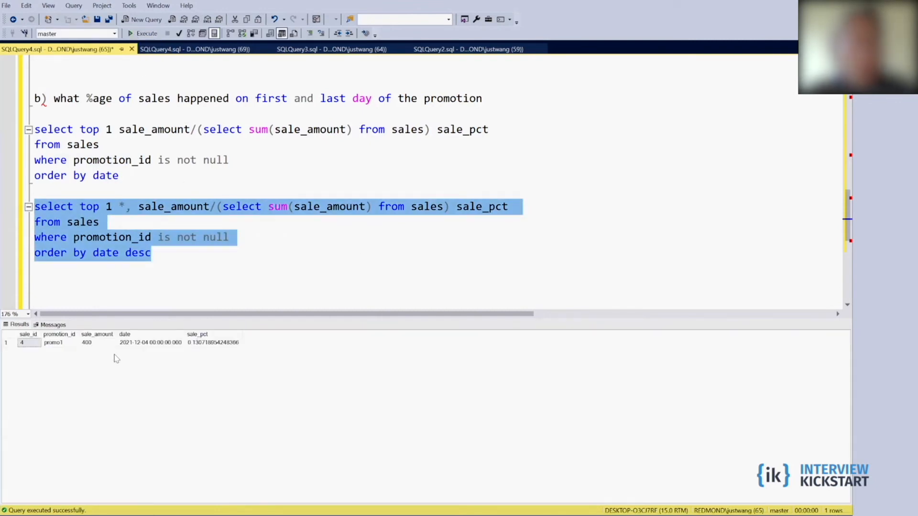
pyautogui.click(152, 343)
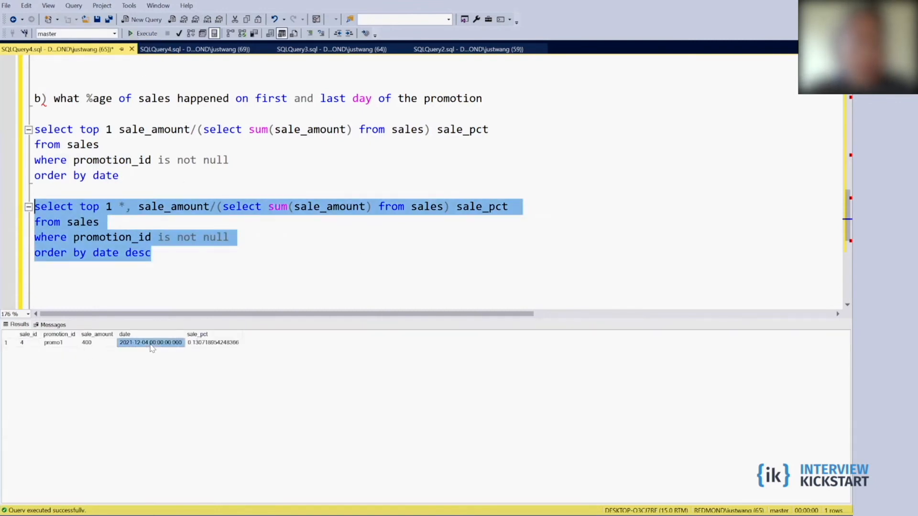
pyautogui.click(212, 343)
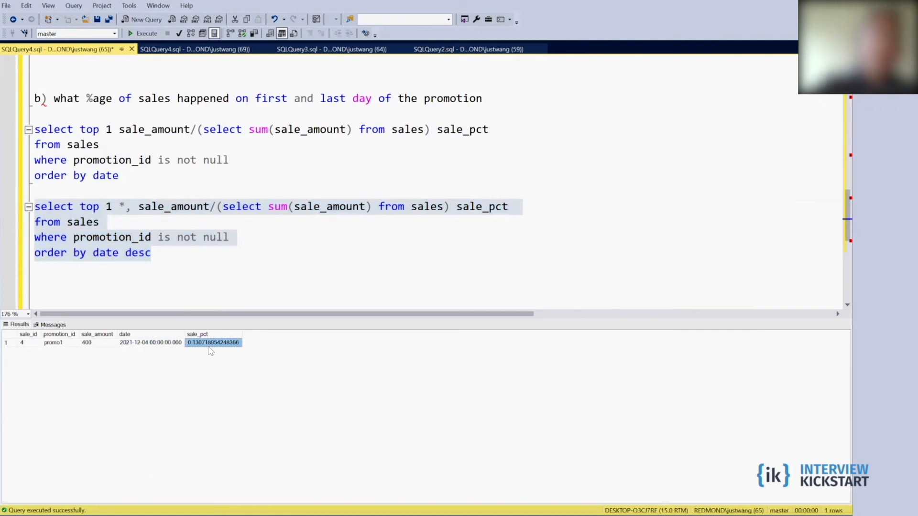
pyautogui.scroll(-2, 403, 270)
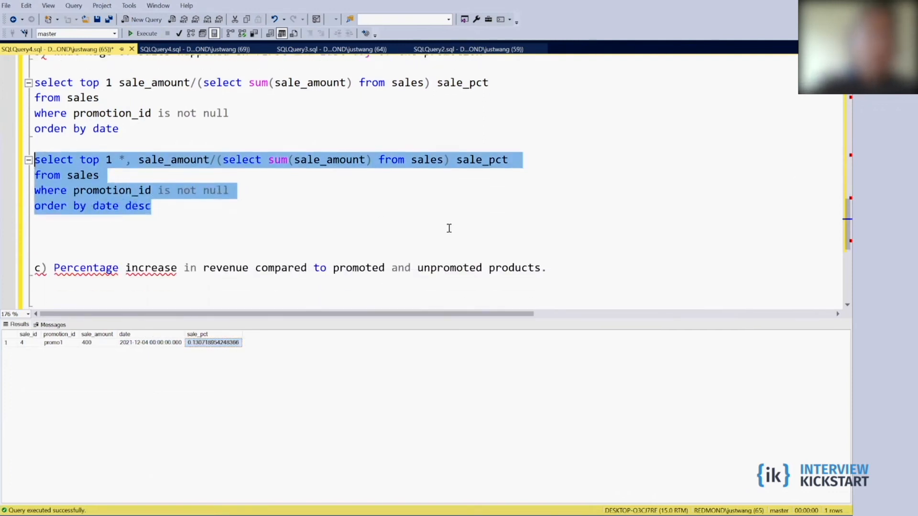
pyautogui.scroll(-1, 459, 251)
pyautogui.scroll(-1, 473, 244)
pyautogui.scroll(-1, 503, 237)
pyautogui.scroll(-2, 517, 231)
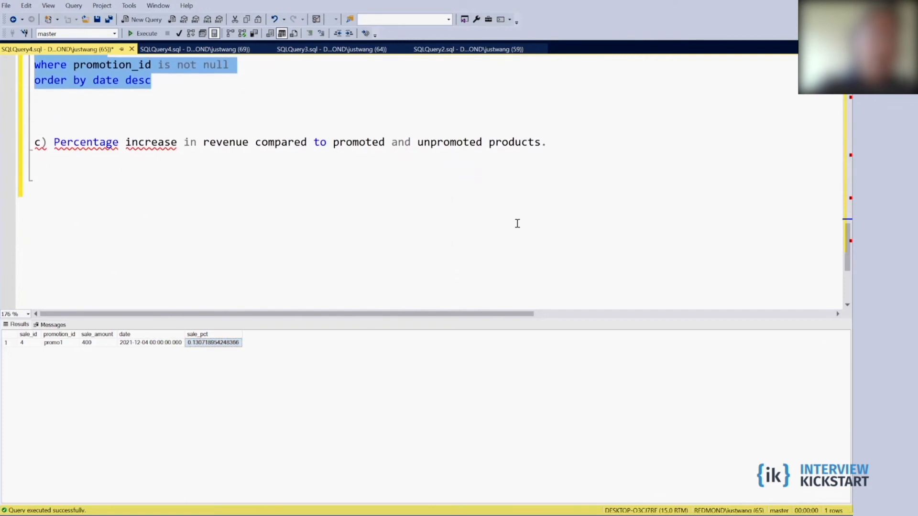
pyautogui.scroll(-1, 513, 236)
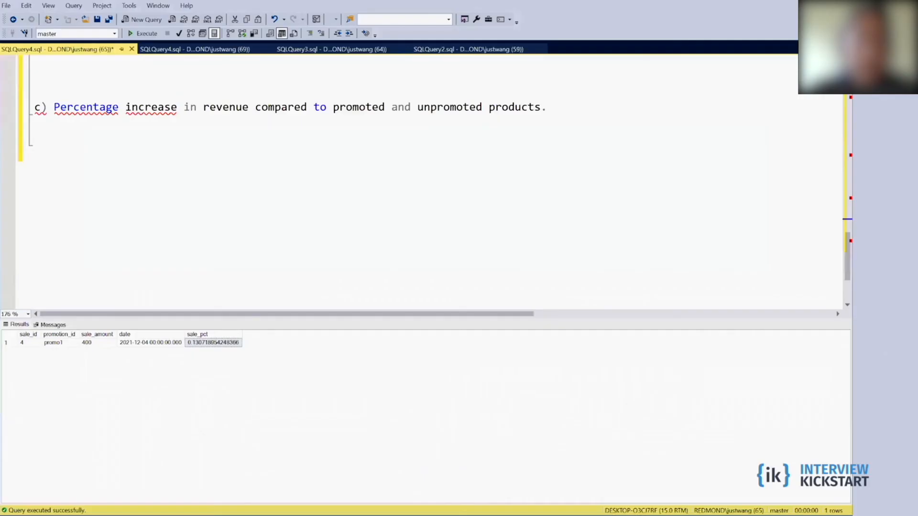
# Under heading c), start the query lines 'select' and 'from sales'
pyautogui.click(91, 159)
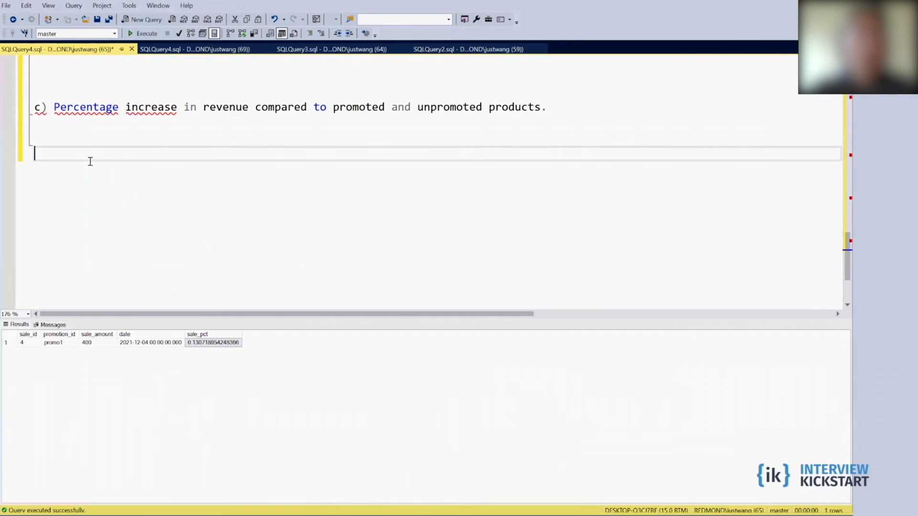
pyautogui.click(65, 131)
pyautogui.press('Return')
pyautogui.write('se')
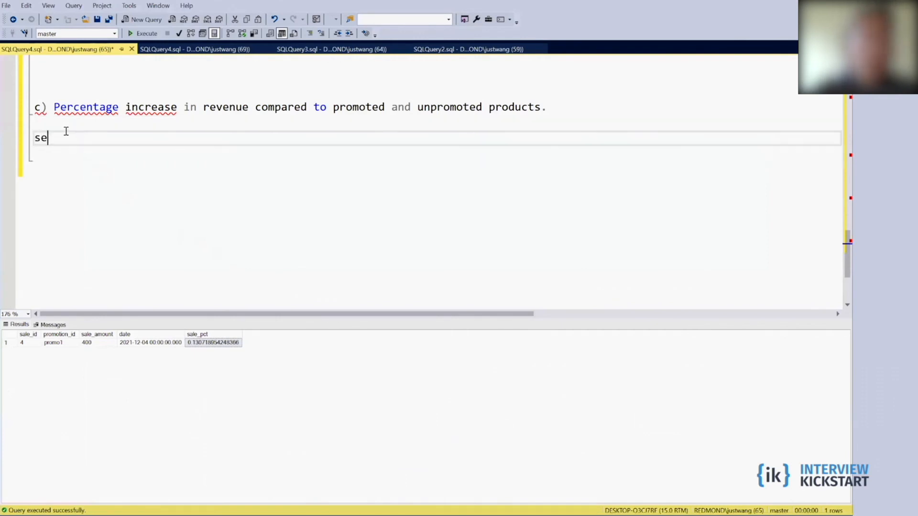
pyautogui.write('lect')
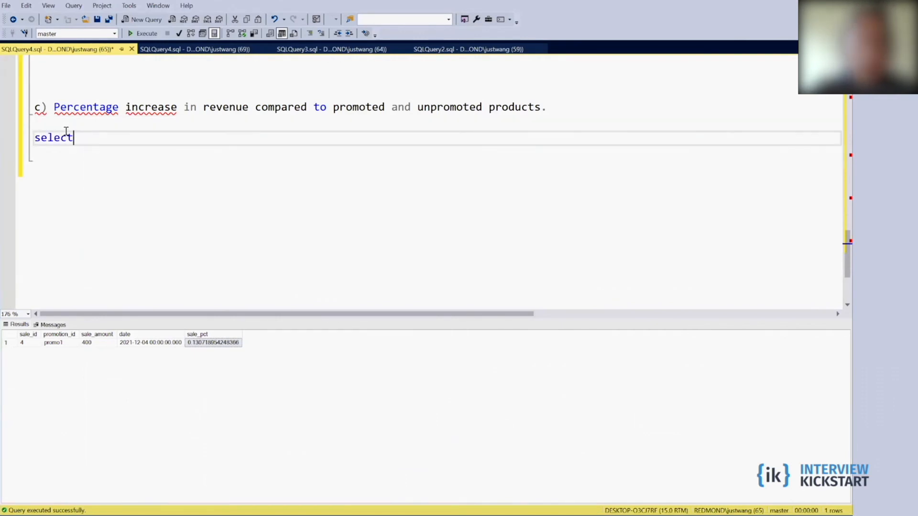
pyautogui.press('Return')
pyautogui.write('from')
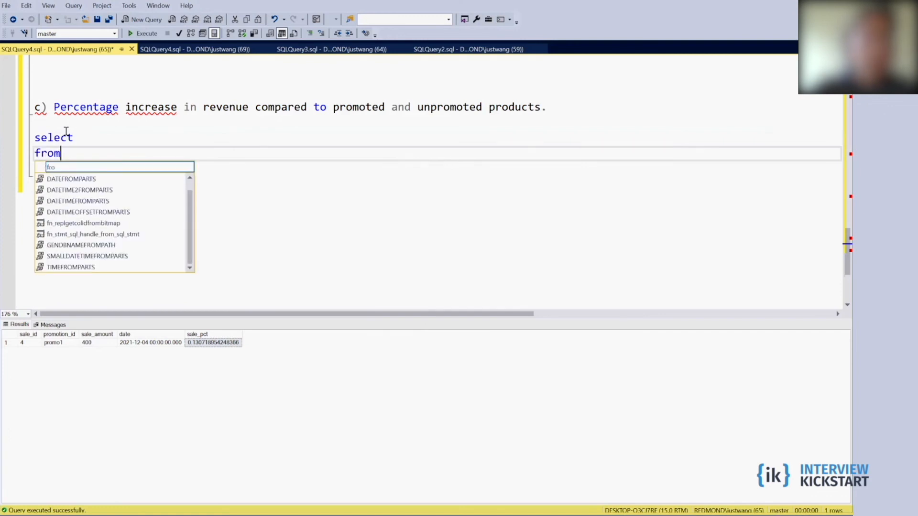
pyautogui.write(' sales')
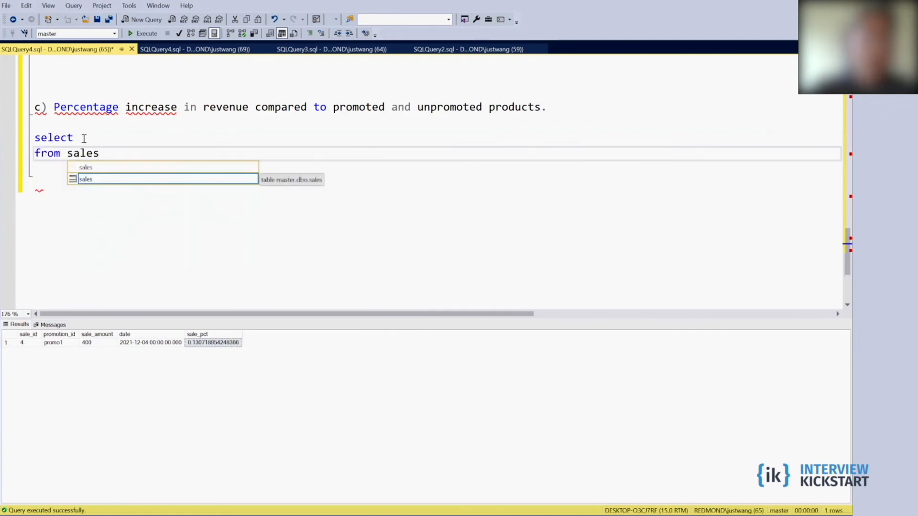
pyautogui.click(84, 137)
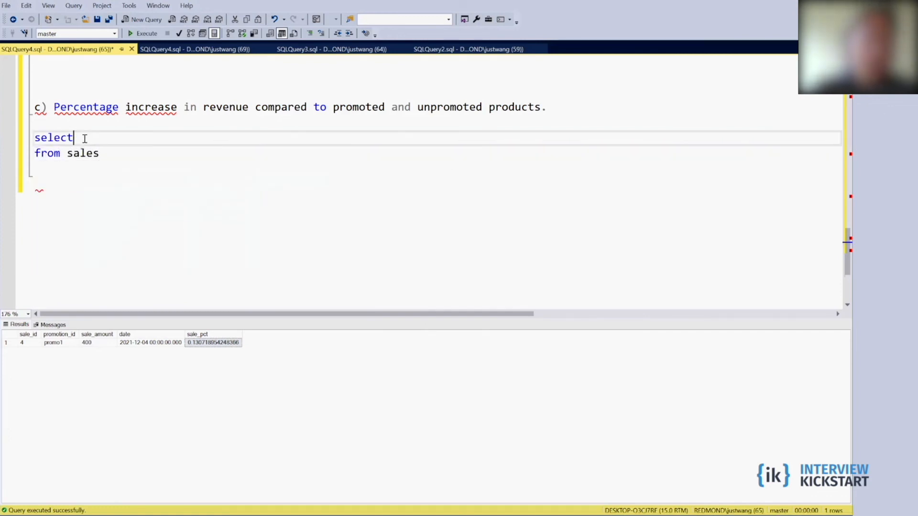
pyautogui.write(' sum')
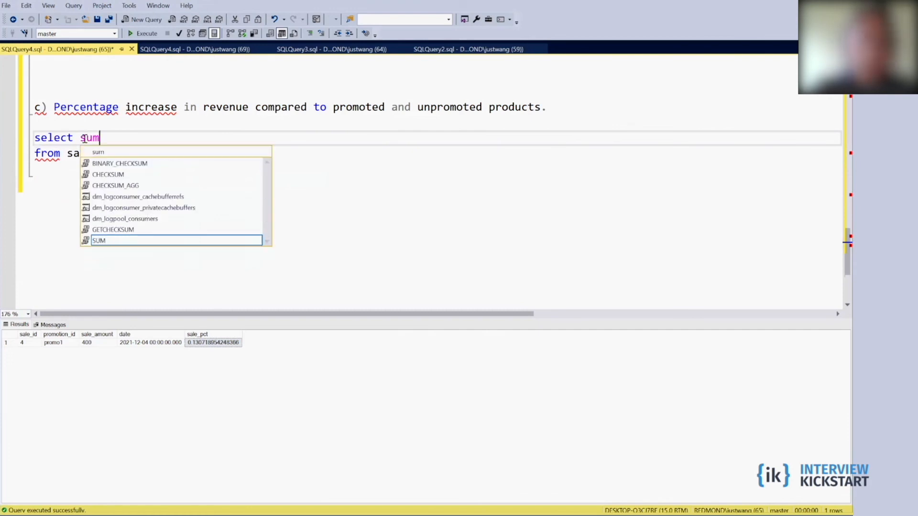
pyautogui.write('(case wh')
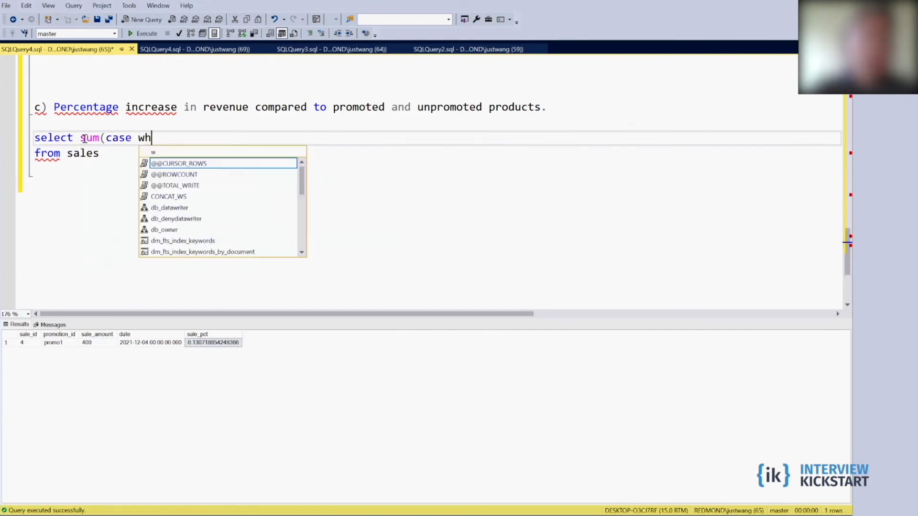
pyautogui.write('en promotion')
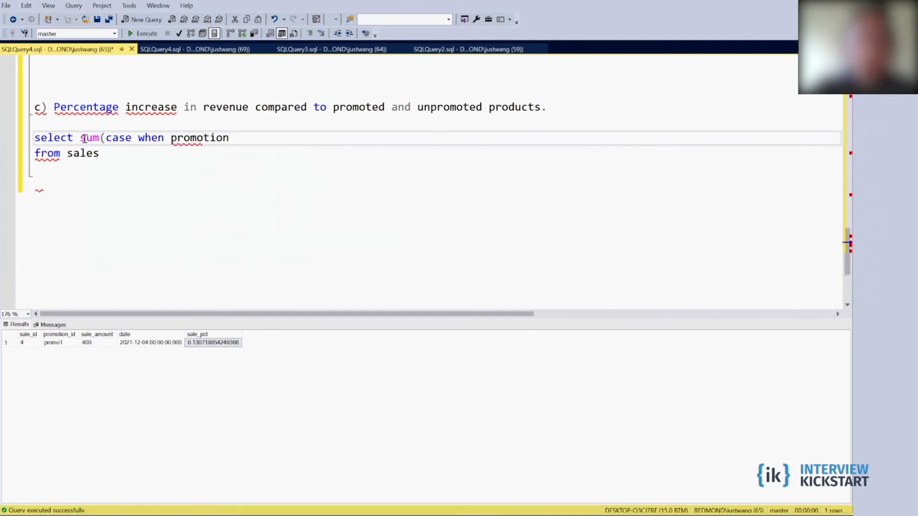
pyautogui.write('_id is')
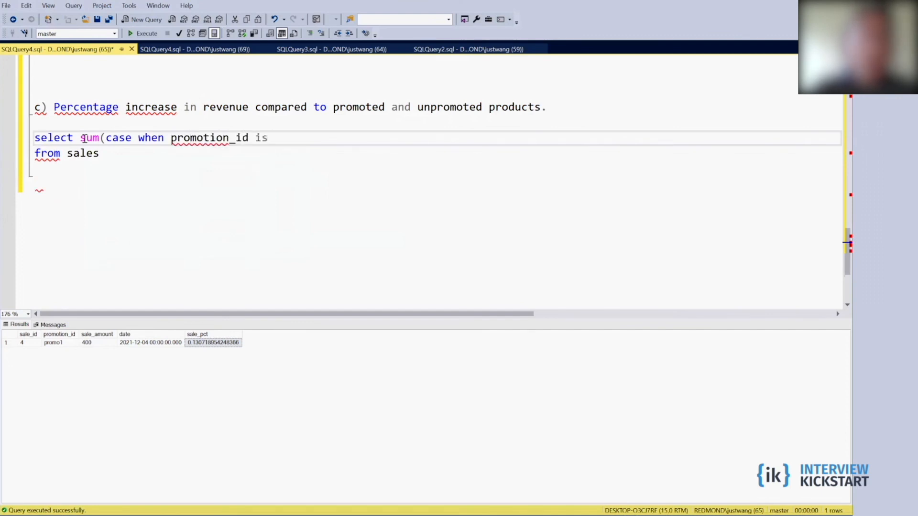
pyautogui.write(' not null then sale')
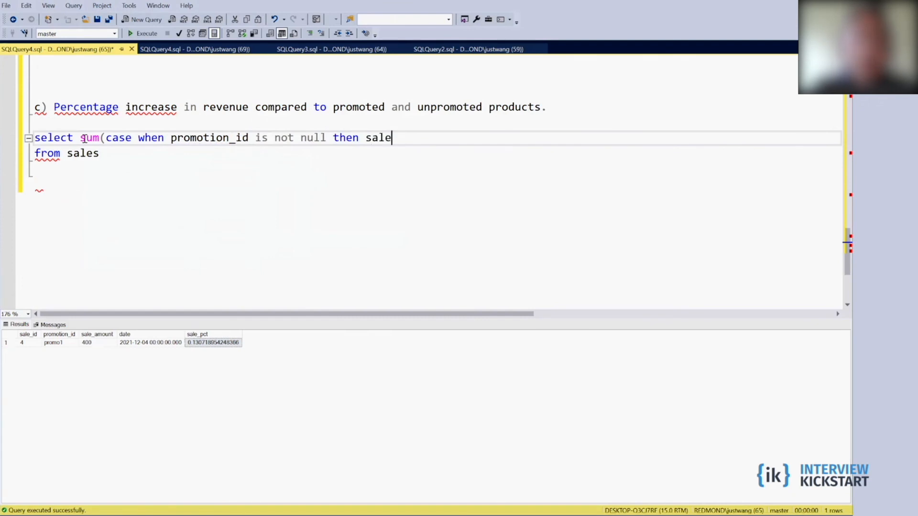
pyautogui.write('_amount')
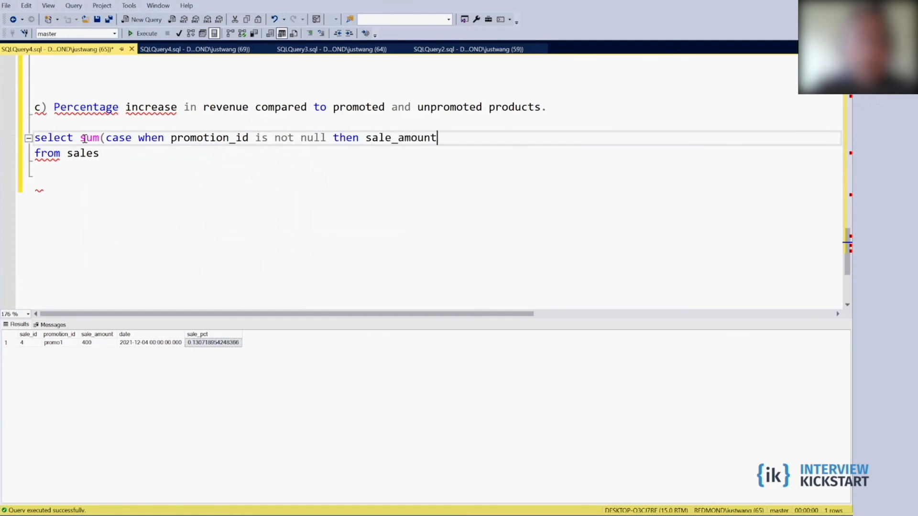
pyautogui.write(')')
pyautogui.write('/')
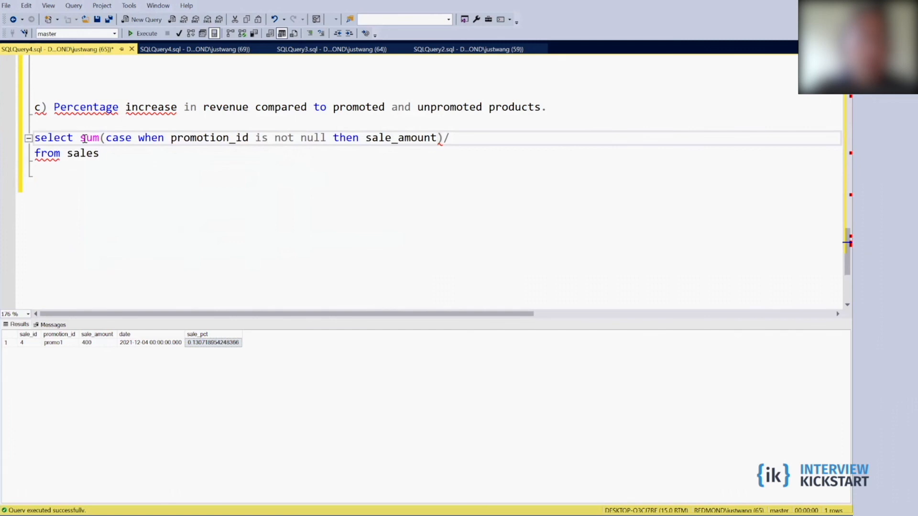
pyautogui.write('sum(')
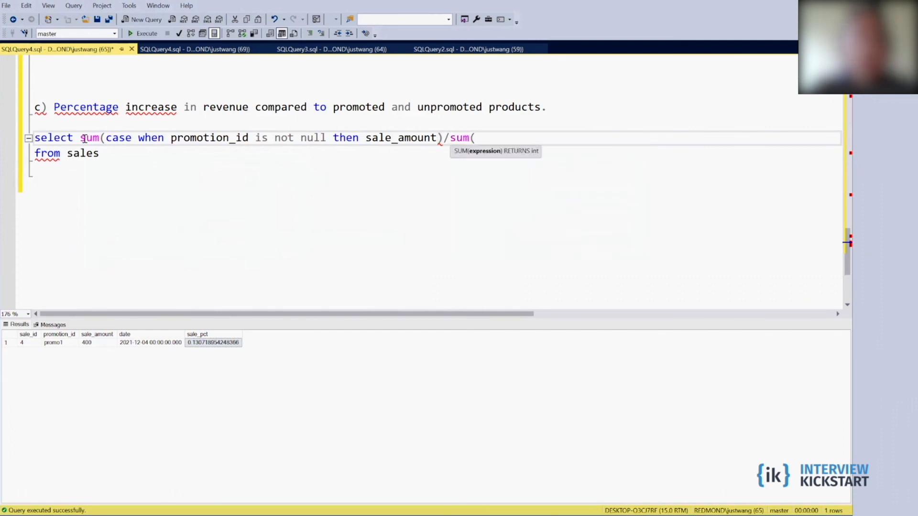
pyautogui.write('case when ')
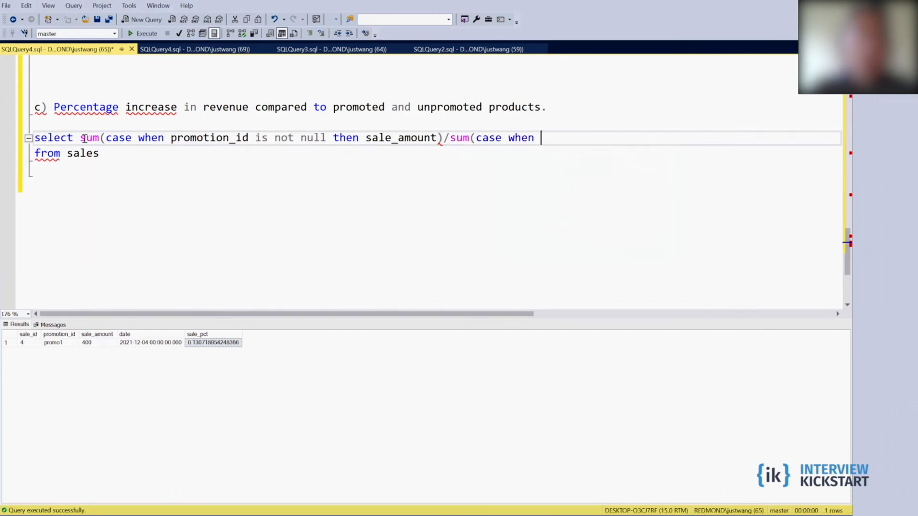
pyautogui.write('promotion')
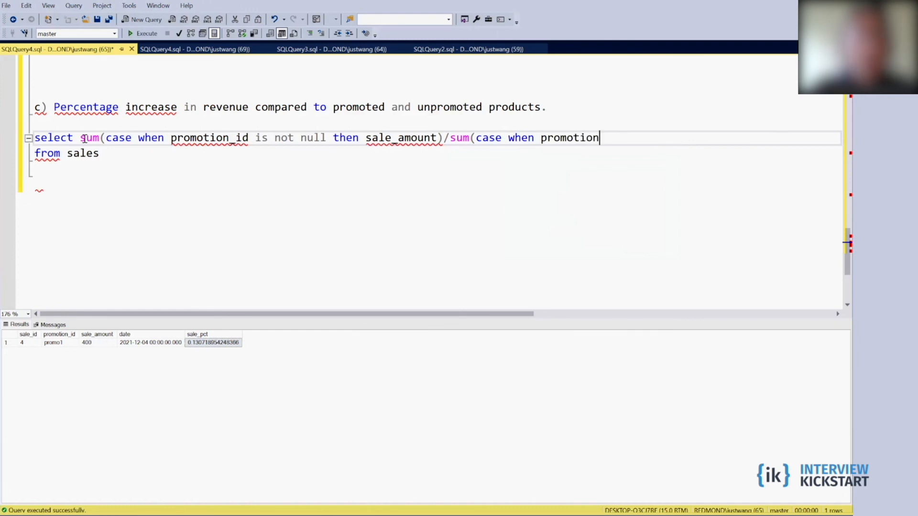
pyautogui.write(')i')
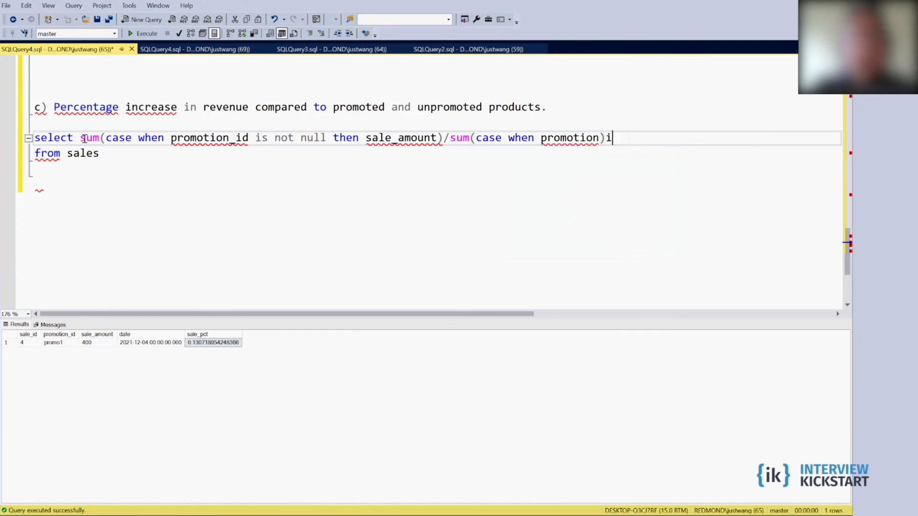
pyautogui.write('d_id is null')
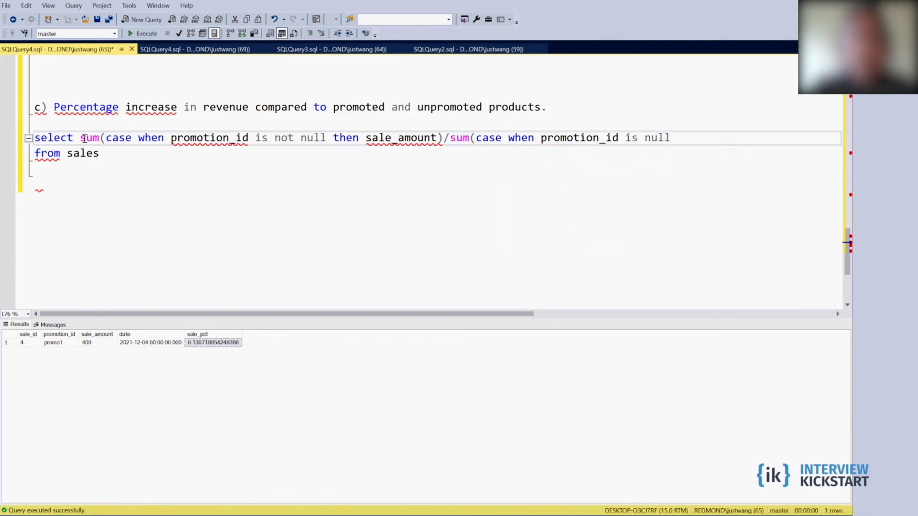
pyautogui.write('the')
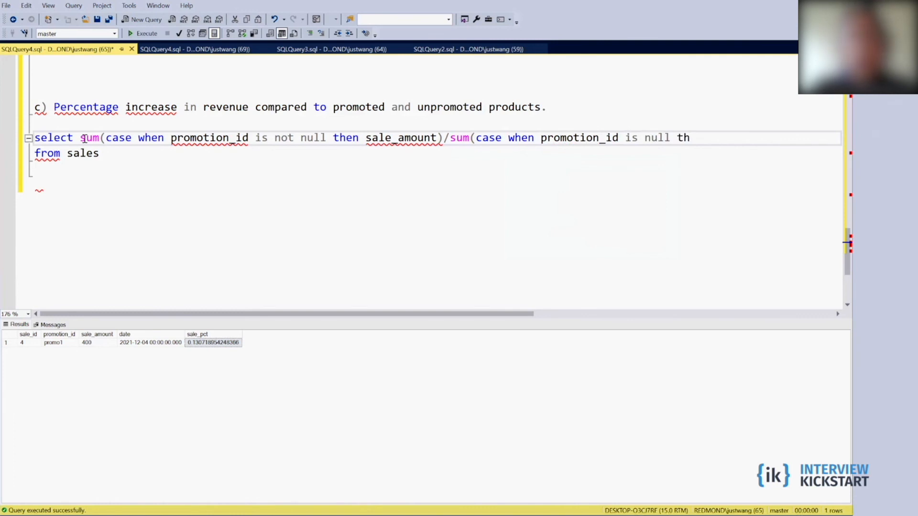
pyautogui.write('n sa')
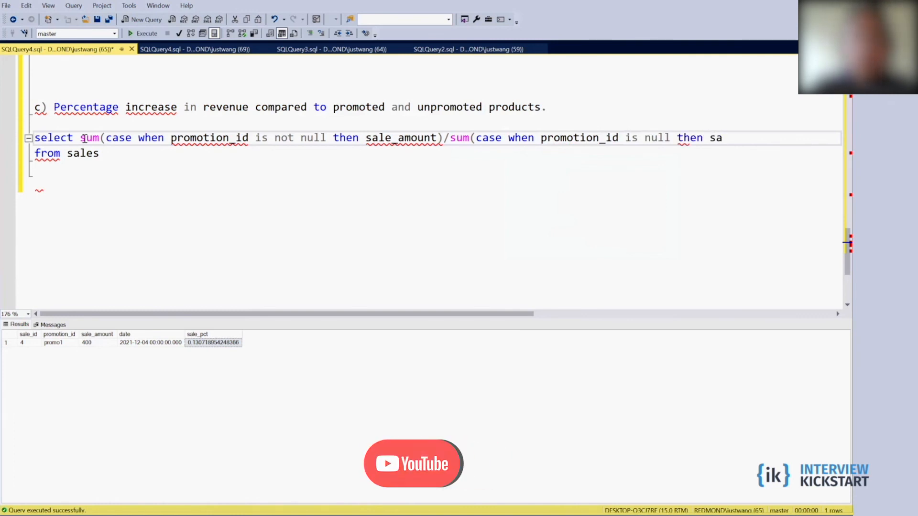
pyautogui.write('le')
pyautogui.write('_amou')
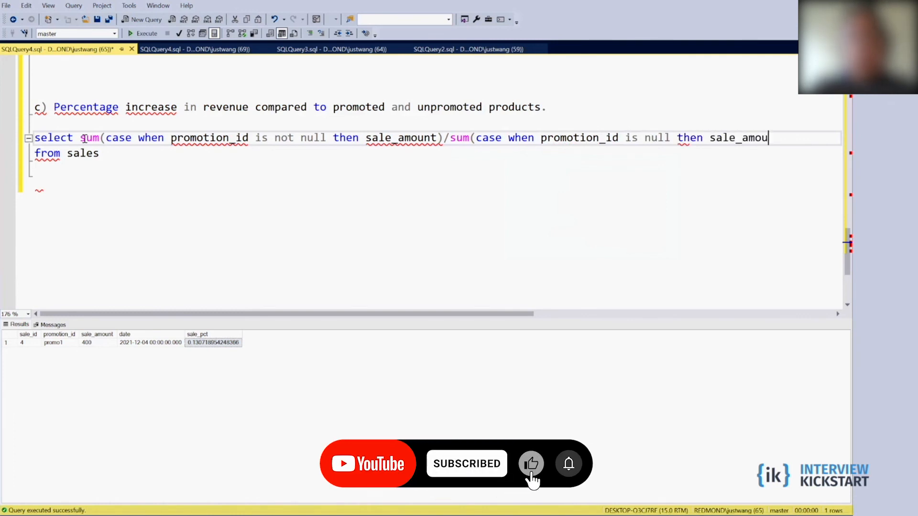
pyautogui.write('nt')
pyautogui.write(')')
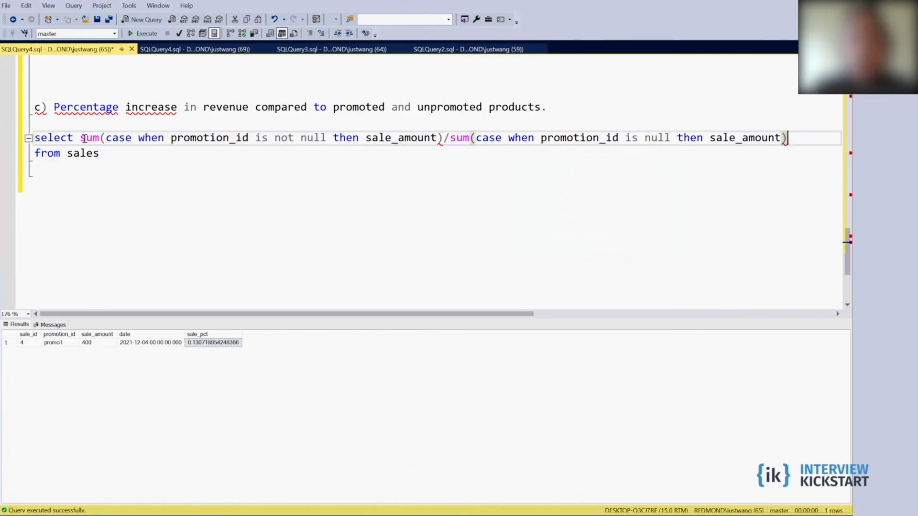
pyautogui.write('-')
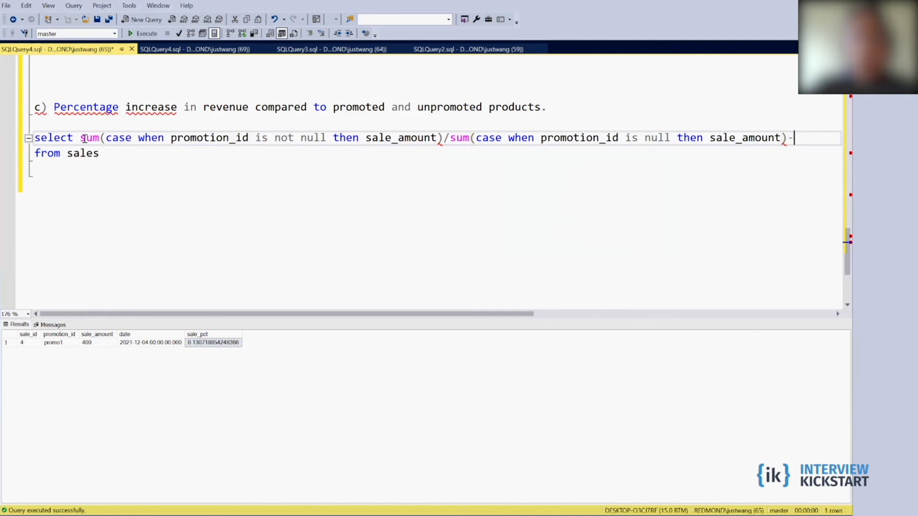
pyautogui.write('1')
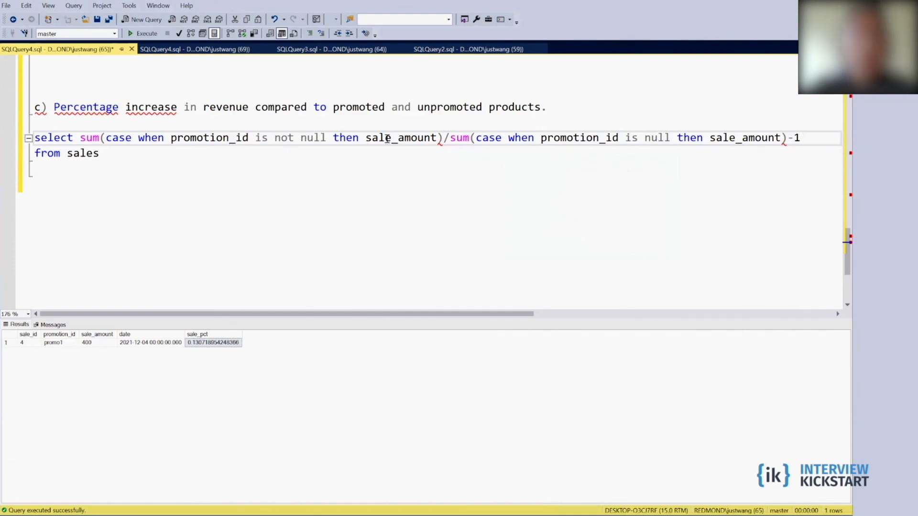
# Complete the select as sum(case when promotion_id is not null ... sale_amount) divided by sum(case when promotion_id is null ... sale_amount)
pyautogui.click(437, 139)
pyautogui.write('end')
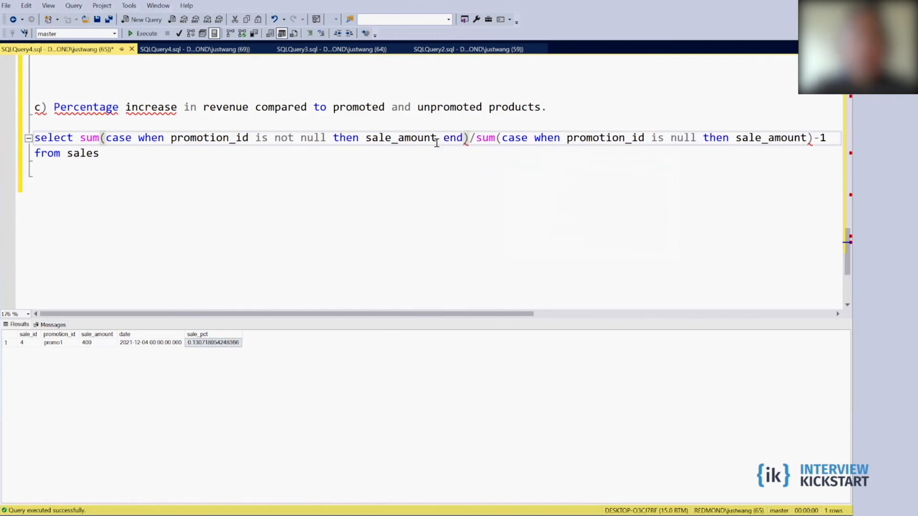
pyautogui.click(808, 138)
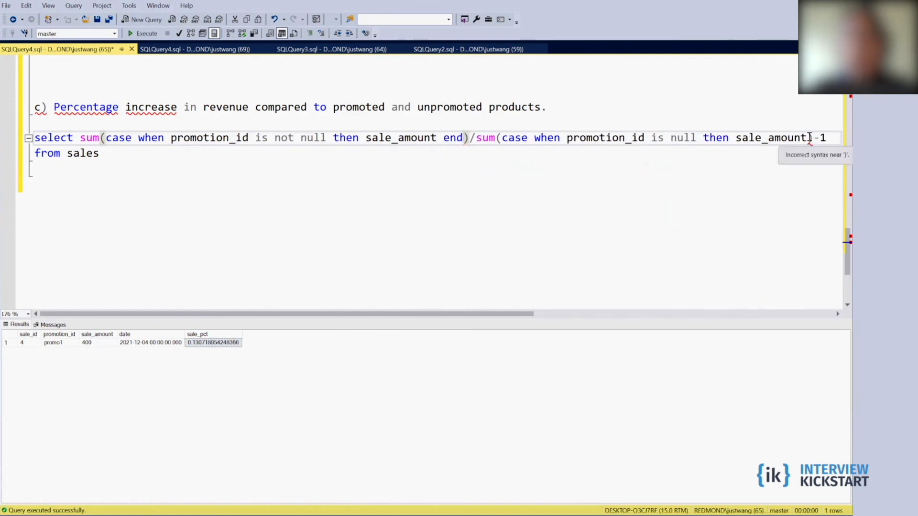
pyautogui.write('end')
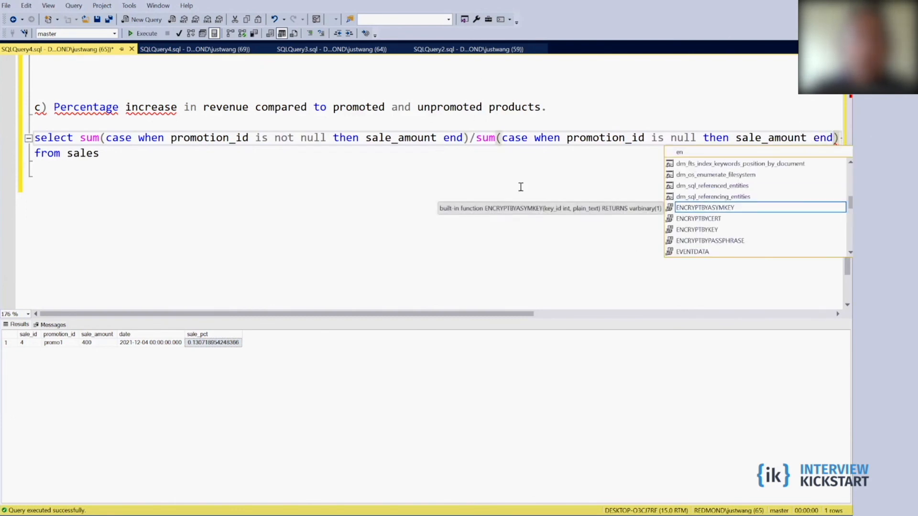
pyautogui.press('Escape')
pyautogui.click(484, 188)
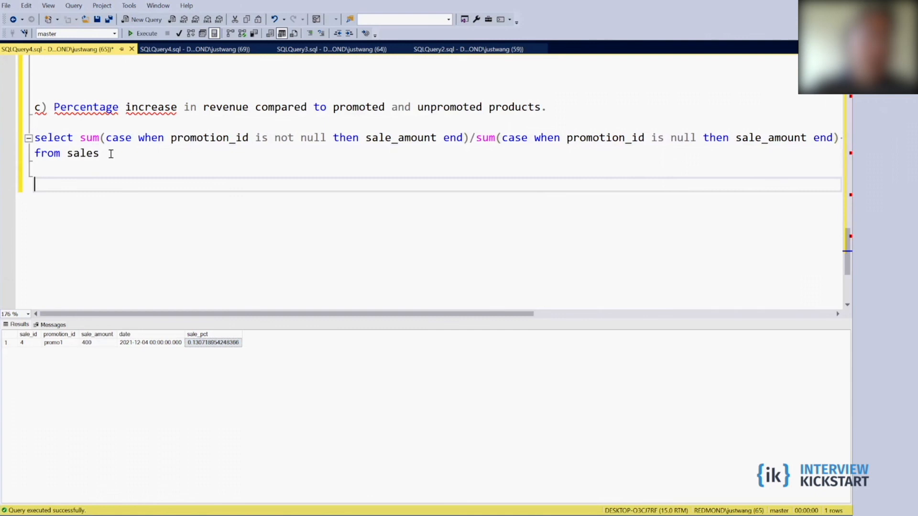
# Run the two-line revenue ratio query, returning a single unnamed value of about 1.0265, and return to the editor
pyautogui.moveTo(111, 153); pyautogui.dragTo(159, 122)
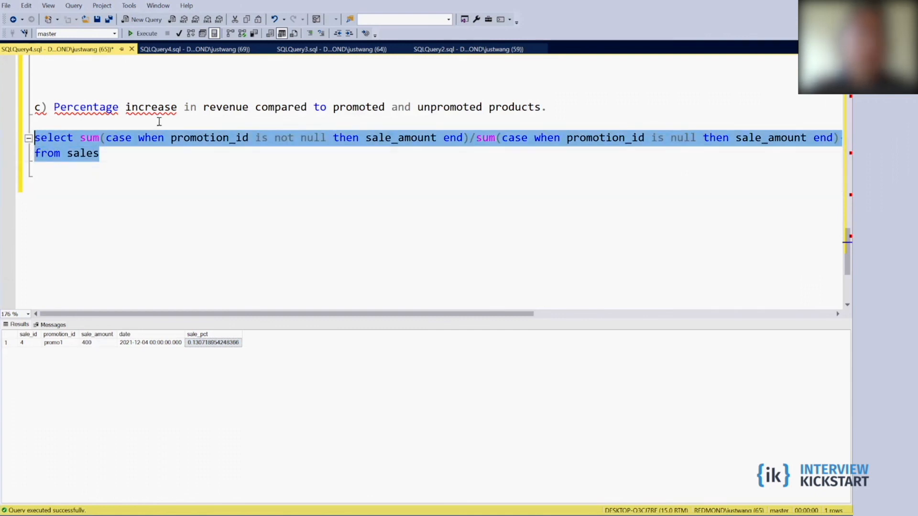
pyautogui.click(146, 34)
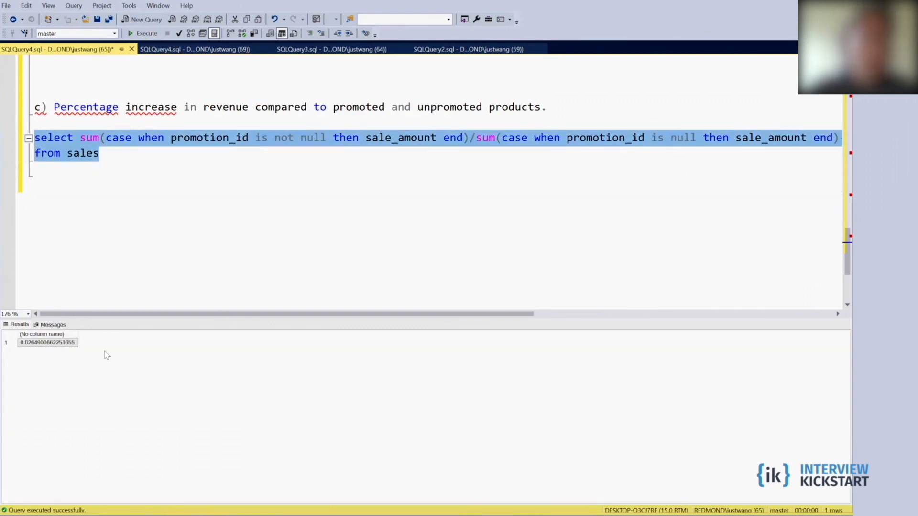
pyautogui.click(96, 377)
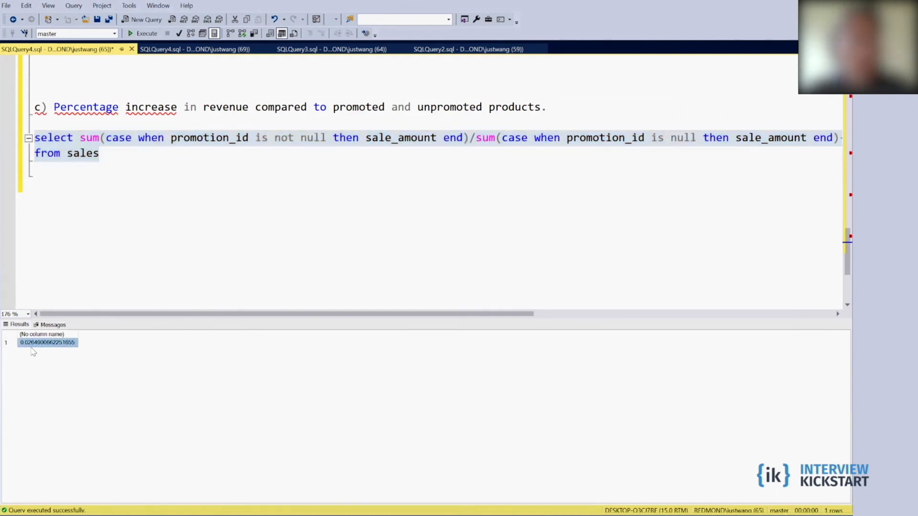
pyautogui.click(302, 185)
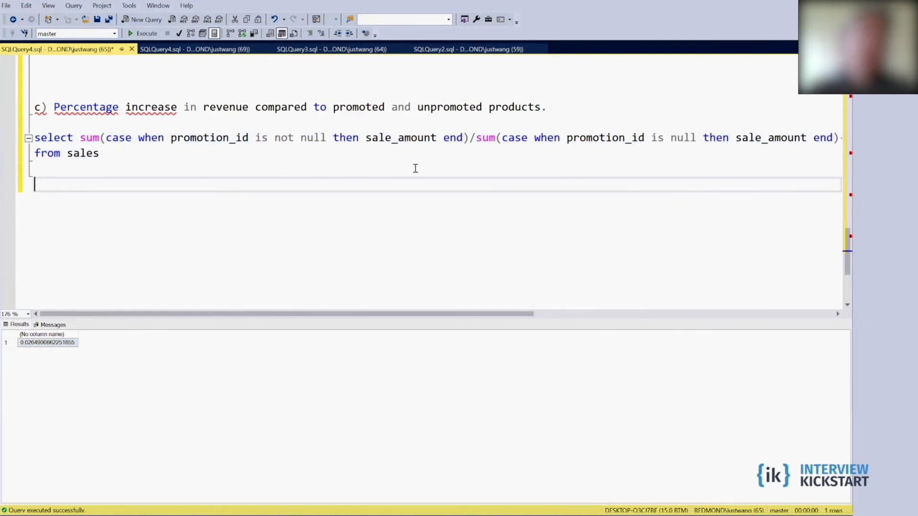
pyautogui.click(387, 172)
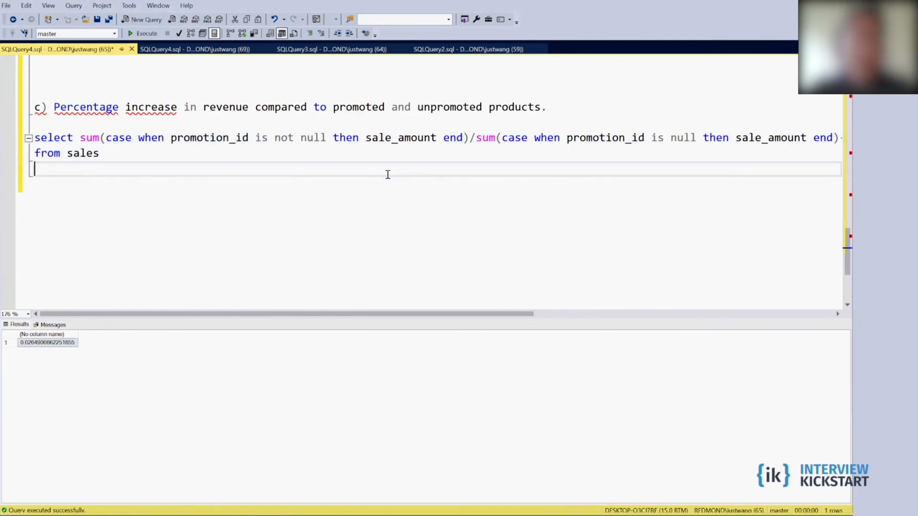
pyautogui.click(283, 156)
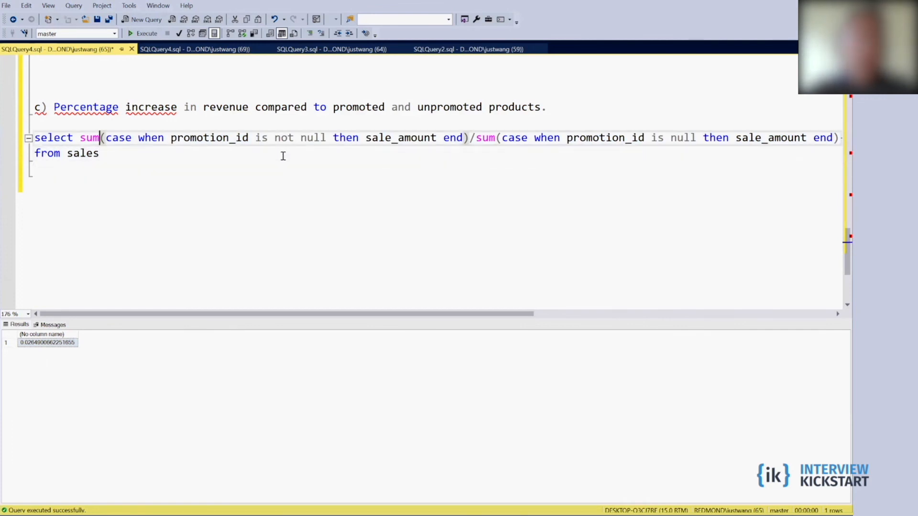
# Page through the script and walk along the case when template, highlighting its else placeholder
pyautogui.press('pageup')
pyautogui.press('pageup')
pyautogui.press('pageup')
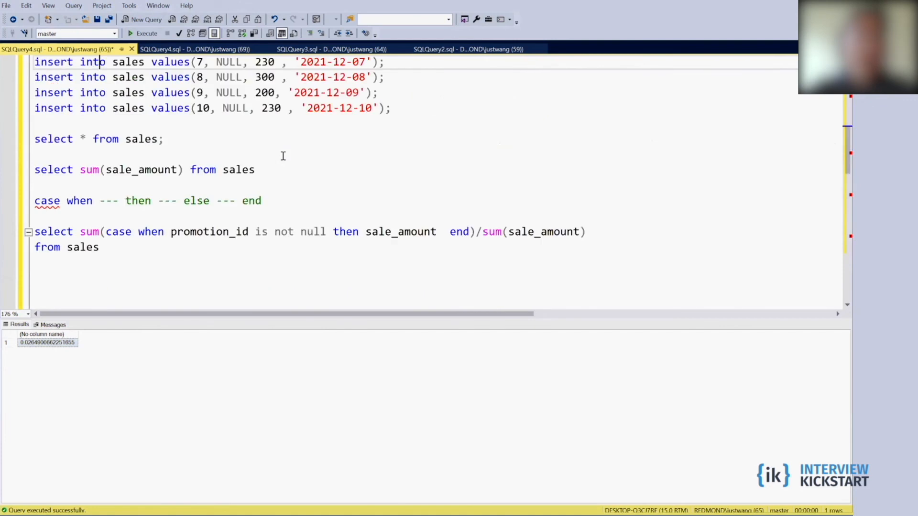
pyautogui.press('pageup')
pyautogui.press('pagedown')
pyautogui.press('pagedown')
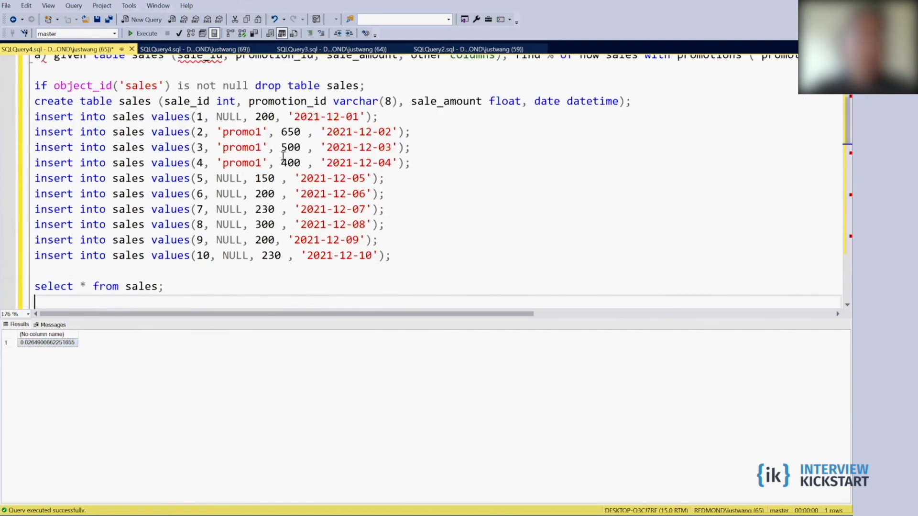
pyautogui.press('pagedown')
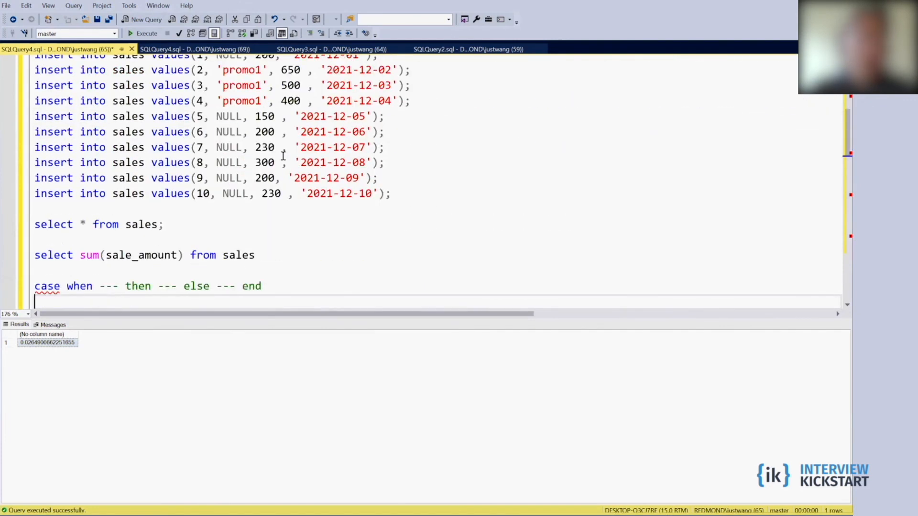
pyautogui.press('Up')
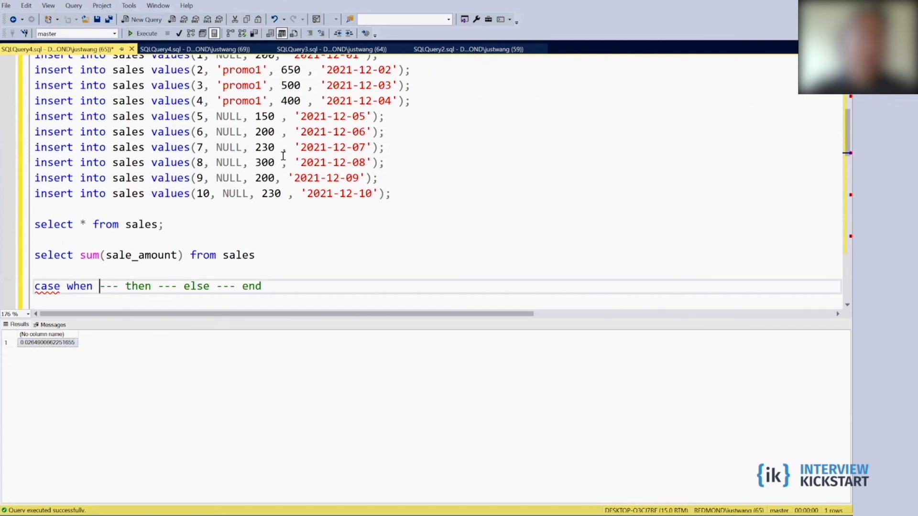
pyautogui.press('Right')
pyautogui.press('Right')
pyautogui.press('Right')
pyautogui.press('Right')
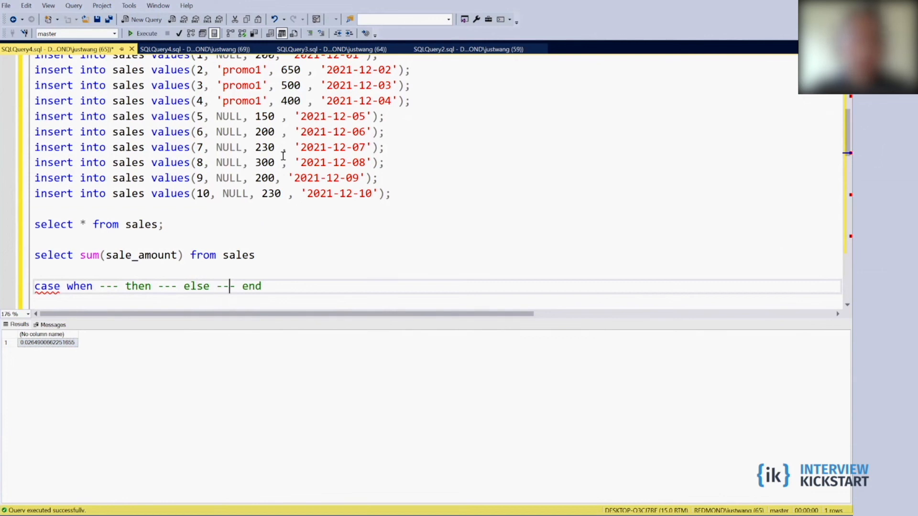
pyautogui.press('Right')
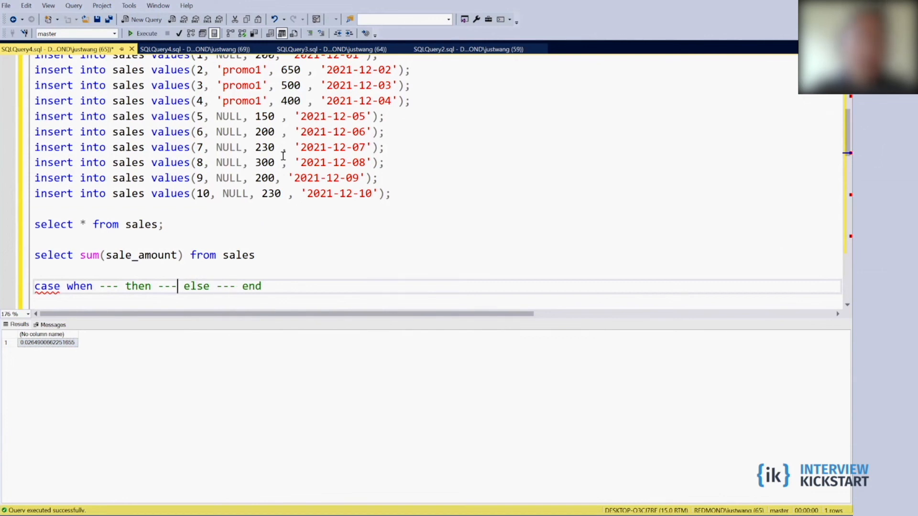
pyautogui.hotkey('shift', 'Right')
pyautogui.hotkey('shift', 'Right')
pyautogui.hotkey('shift', 'Right')
pyautogui.hotkey('shift', 'Right')
pyautogui.hotkey('shift', 'Right')
pyautogui.hotkey('shift', 'Right')
pyautogui.hotkey('shift', 'Right')
pyautogui.hotkey('shift', 'Right')
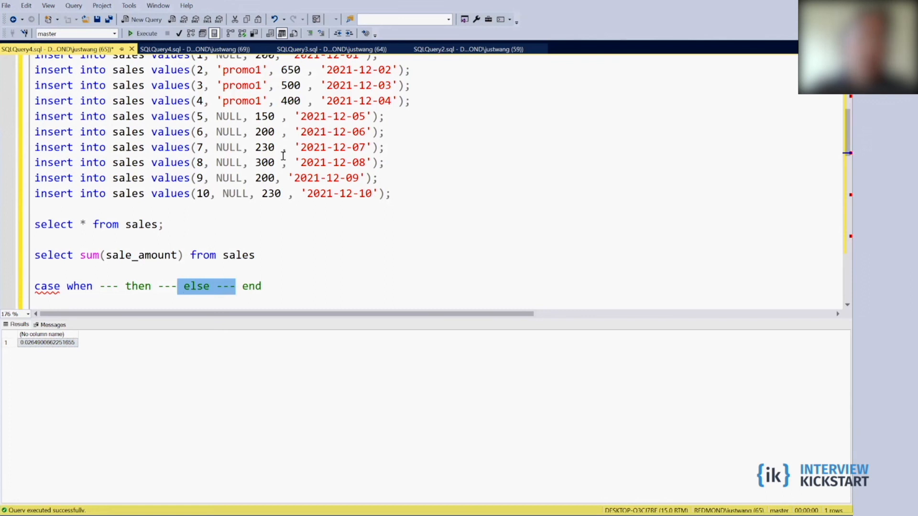
# Add blank lines below the template and the earlier percentage query, bringing section b) back into view
pyautogui.press('End')
pyautogui.press('Return')
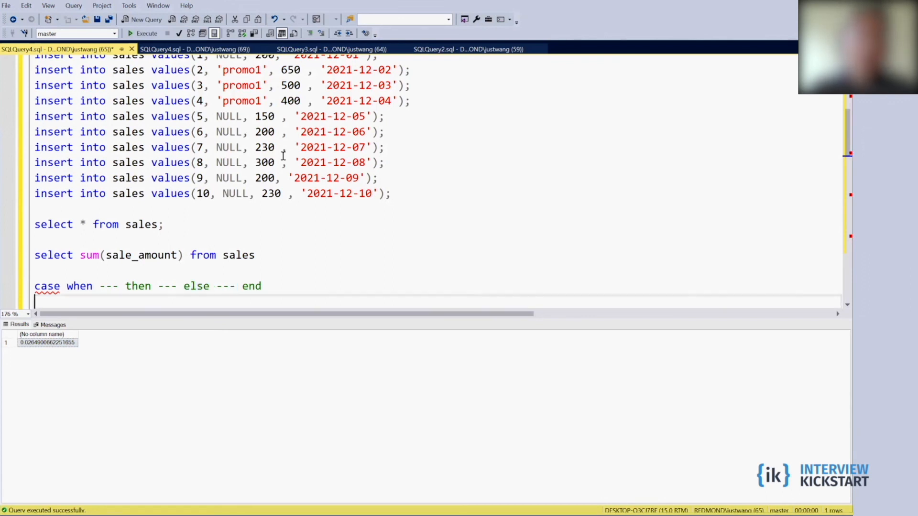
pyautogui.write('select sum(case when promotion_id is not null then sale_amount  end)/sum(sale_amount) from sales')
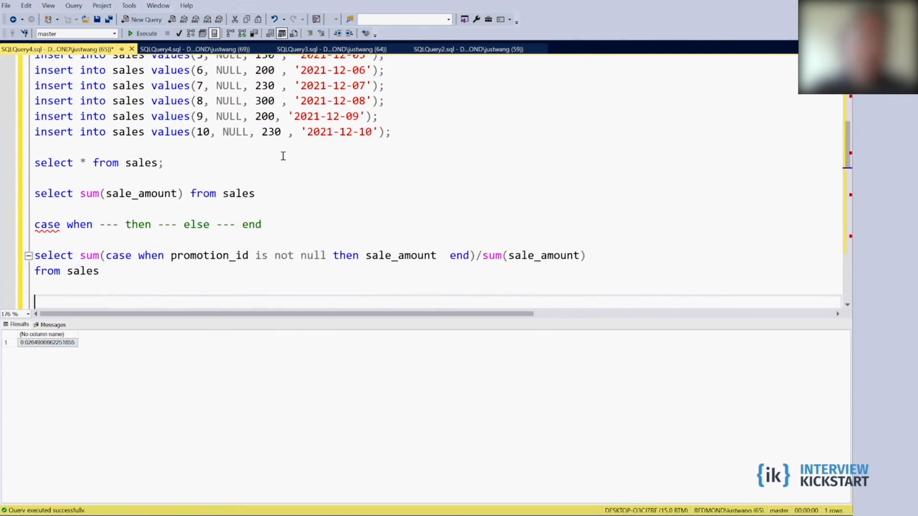
pyautogui.press('Up')
pyautogui.press('Up')
pyautogui.press('Up')
pyautogui.press('Up')
pyautogui.press('Up')
pyautogui.press('Up')
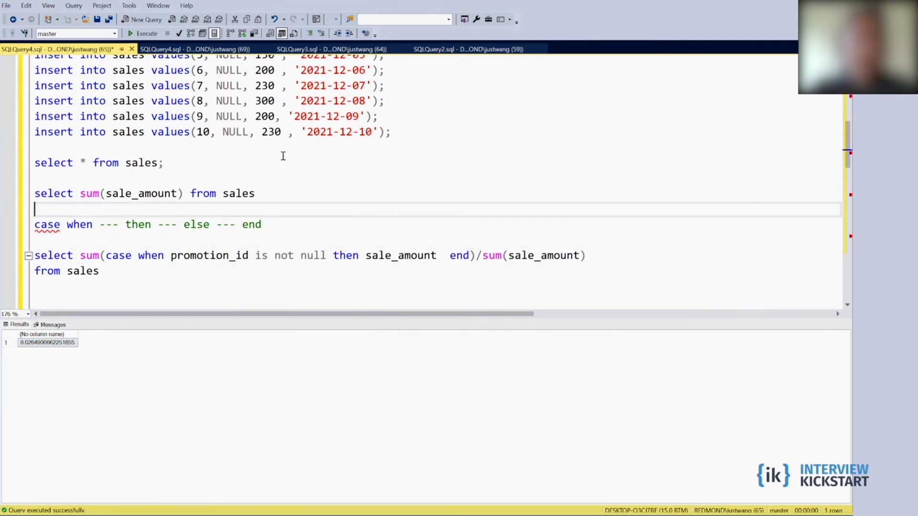
pyautogui.press('Down')
pyautogui.press('Down')
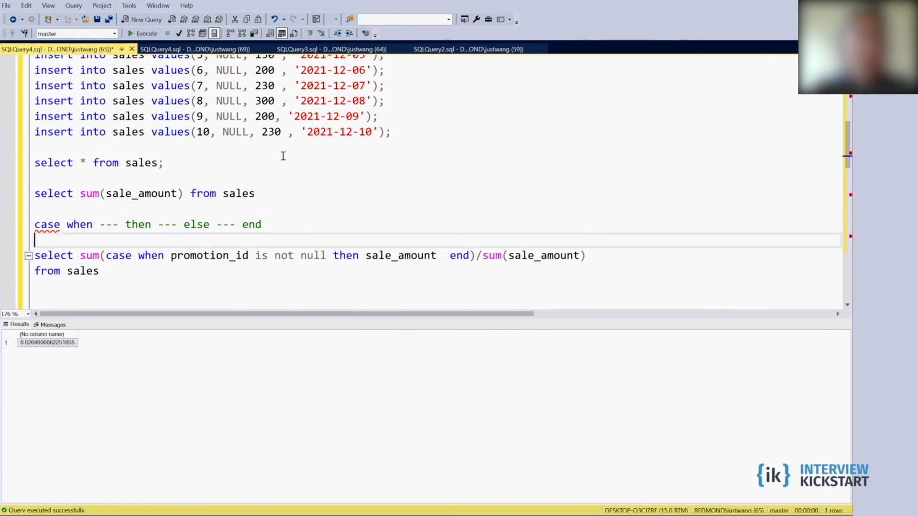
pyautogui.press('Down')
pyautogui.press('Down')
pyautogui.press('Down')
pyautogui.press('Return')
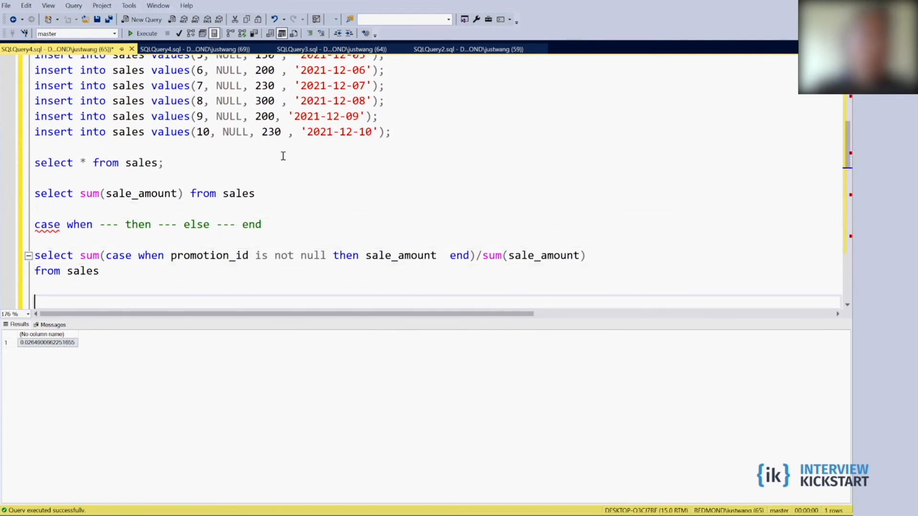
pyautogui.press('Return')
pyautogui.press('Return')
pyautogui.press('Return')
pyautogui.press('Return')
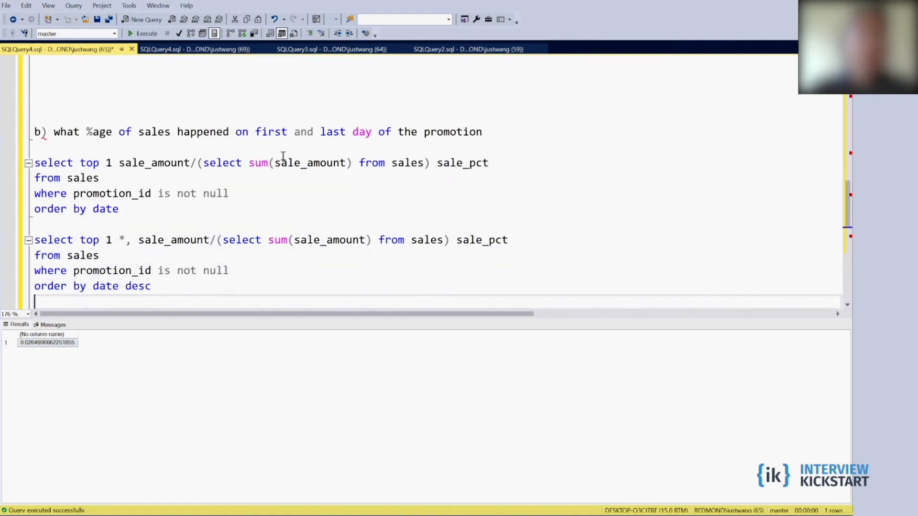
# Move up to the first select top 1 line and highlight the (select sum(sale_amount) from sales) subquery
pyautogui.press('Up')
pyautogui.press('Up')
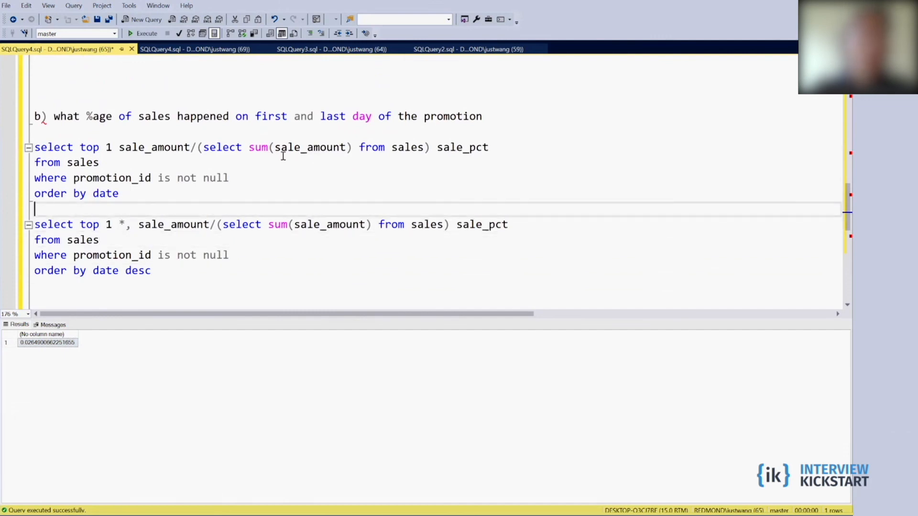
pyautogui.press('Up')
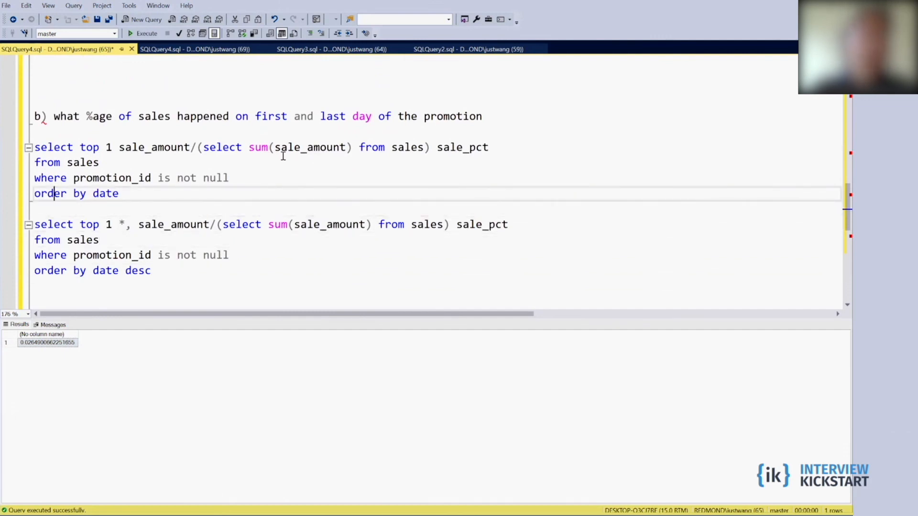
pyautogui.press('Up')
pyautogui.press('Up')
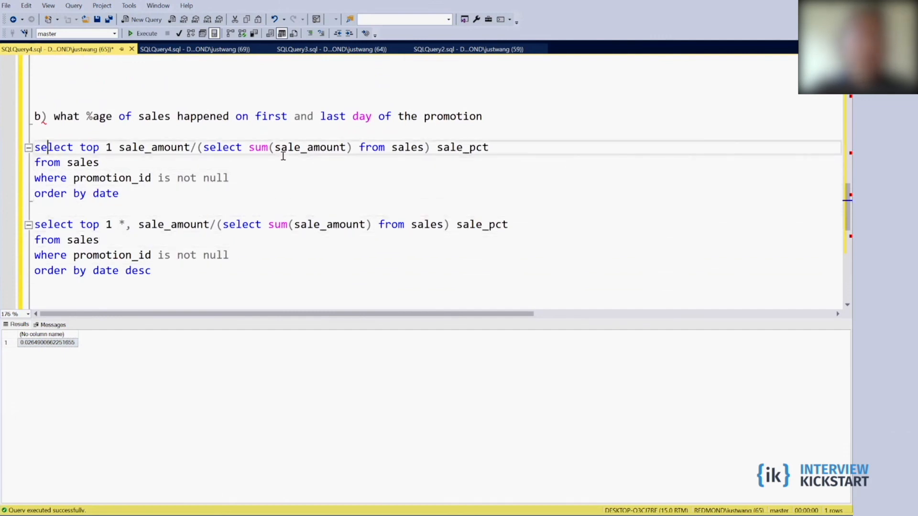
pyautogui.press('Right')
pyautogui.press('Right')
pyautogui.press('Right')
pyautogui.press('Right')
pyautogui.press('Right')
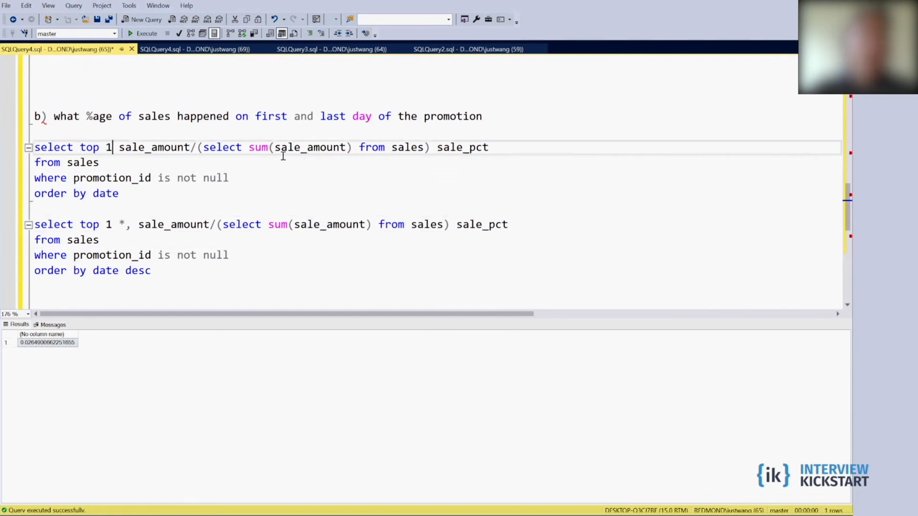
pyautogui.press('Right')
pyautogui.press('Right')
pyautogui.hotkey('ctrl', 'Right')
pyautogui.hotkey('ctrl', 'Right')
pyautogui.press('Left')
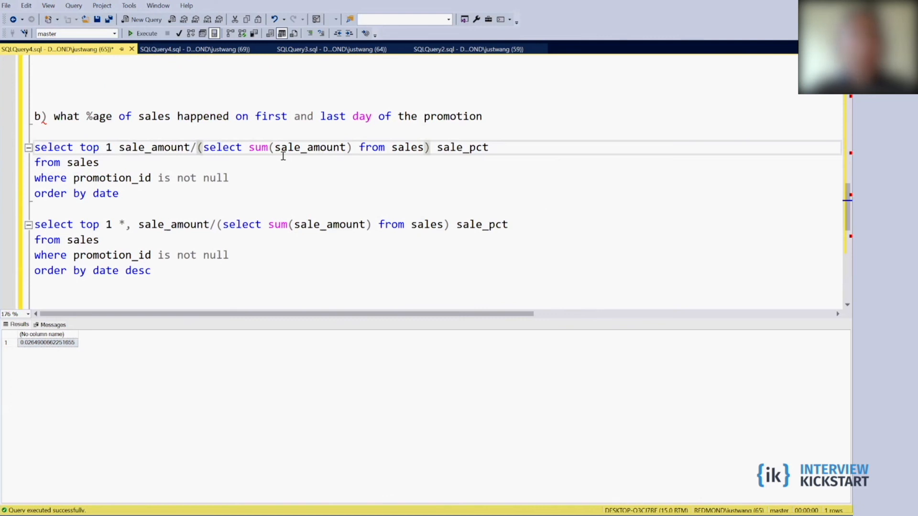
pyautogui.hotkey('ctrl', 'shift', 'Right')
pyautogui.hotkey('ctrl', 'shift', 'Right')
pyautogui.hotkey('ctrl', 'shift', 'Right')
pyautogui.hotkey('ctrl', 'shift', 'Right')
pyautogui.hotkey('ctrl', 'shift', 'Right')
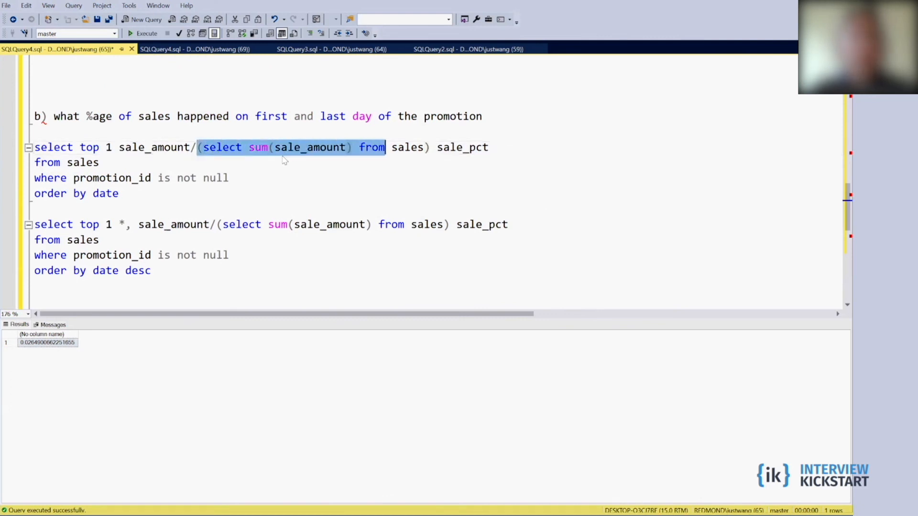
pyautogui.hotkey('ctrl', 'shift', 'Right')
pyautogui.hotkey('ctrl', 'shift', 'Right')
pyautogui.hotkey('shift', 'Left')
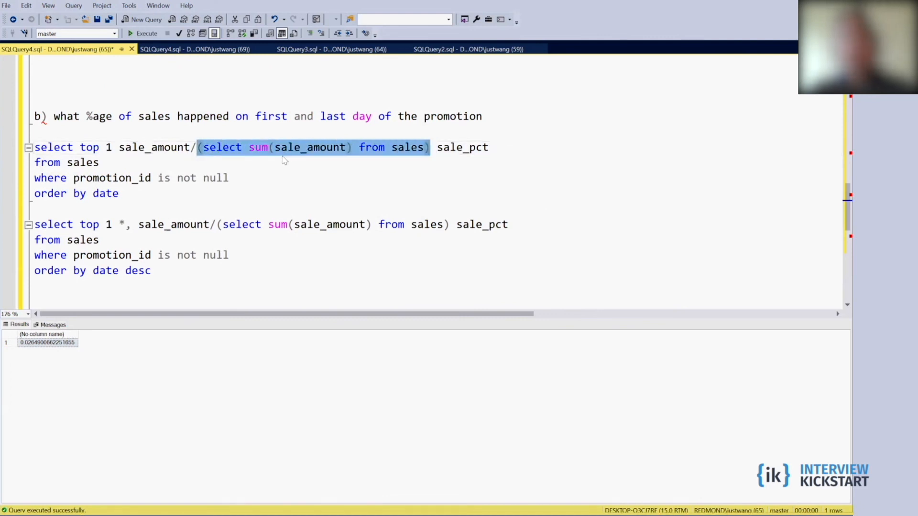